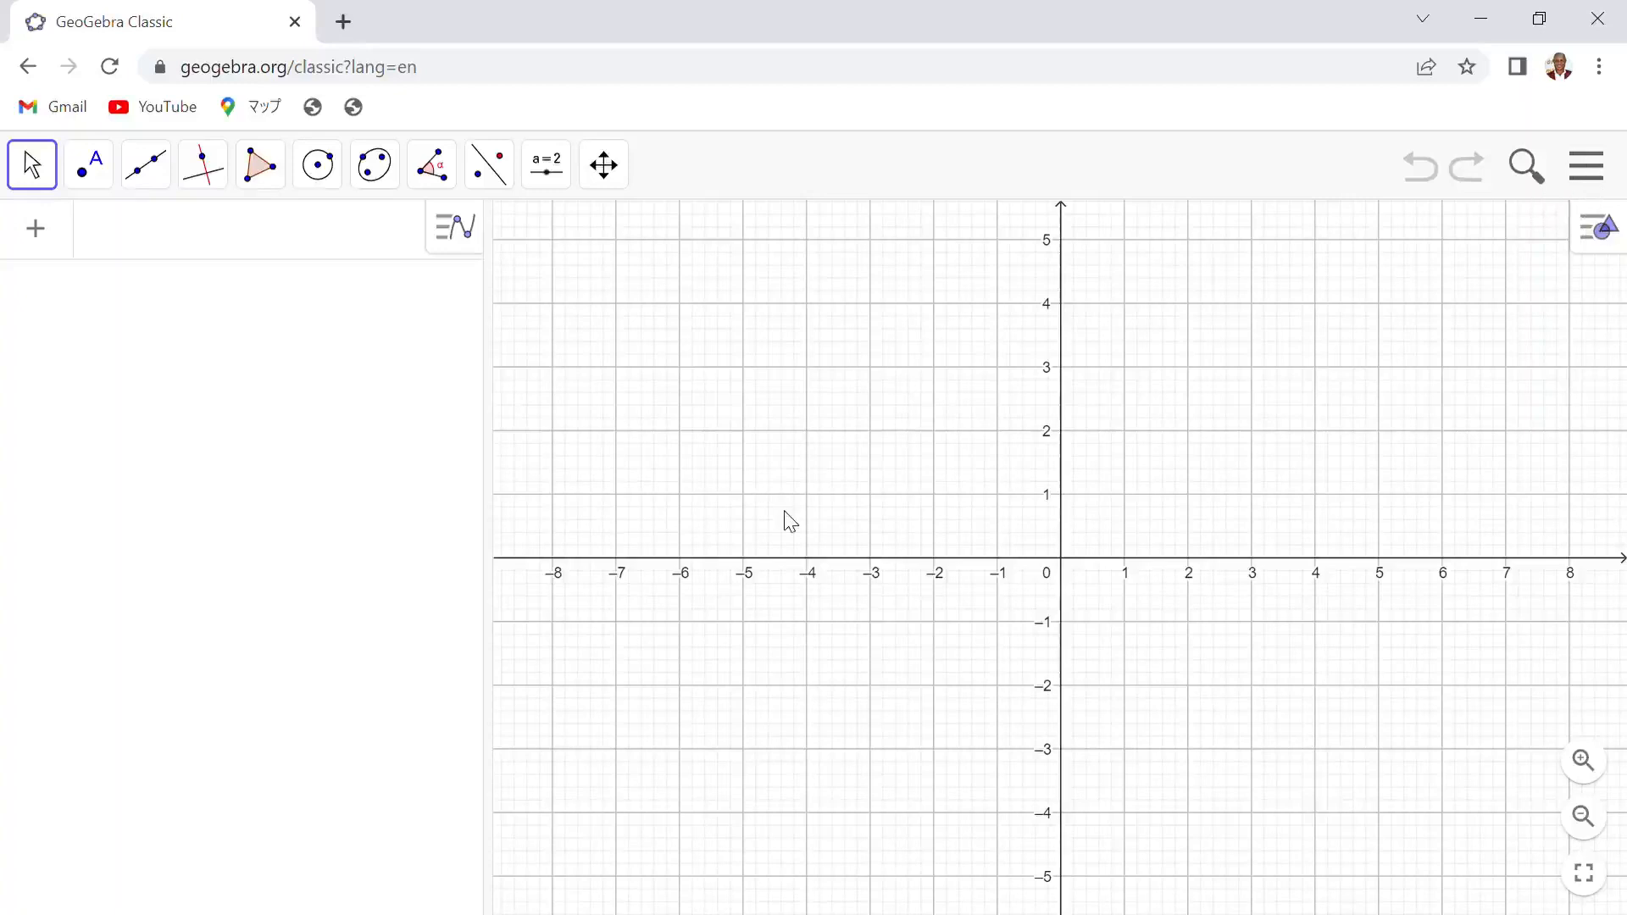
- Open the 3D Graphics view beside the 2D graphics view and resize the panes
click(1600, 224)
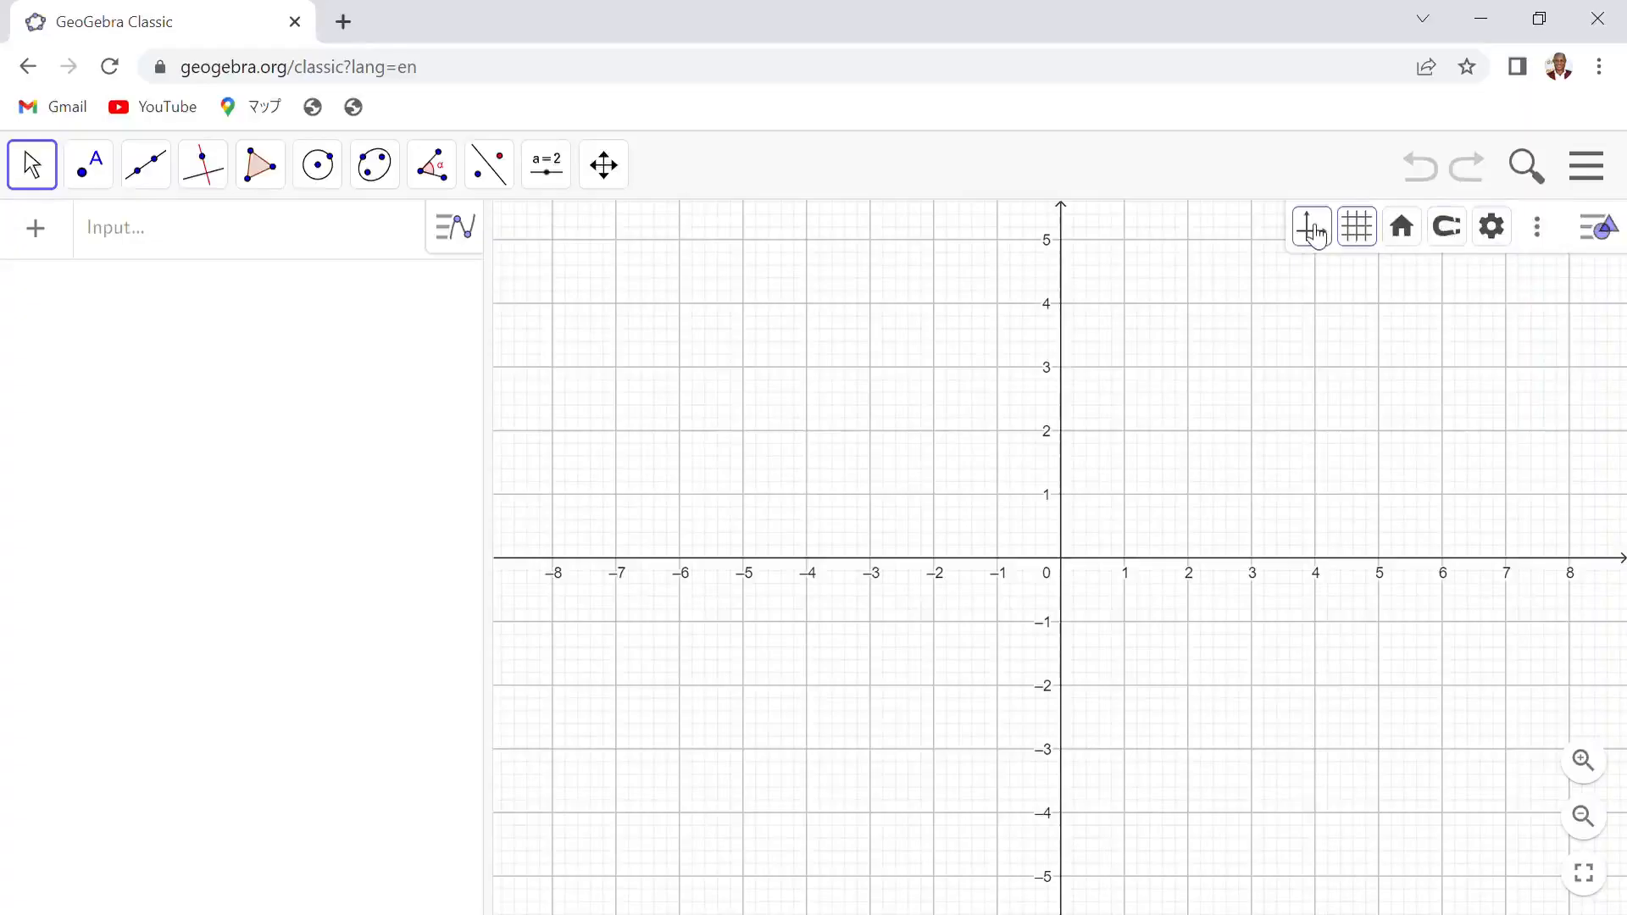
click(1539, 229)
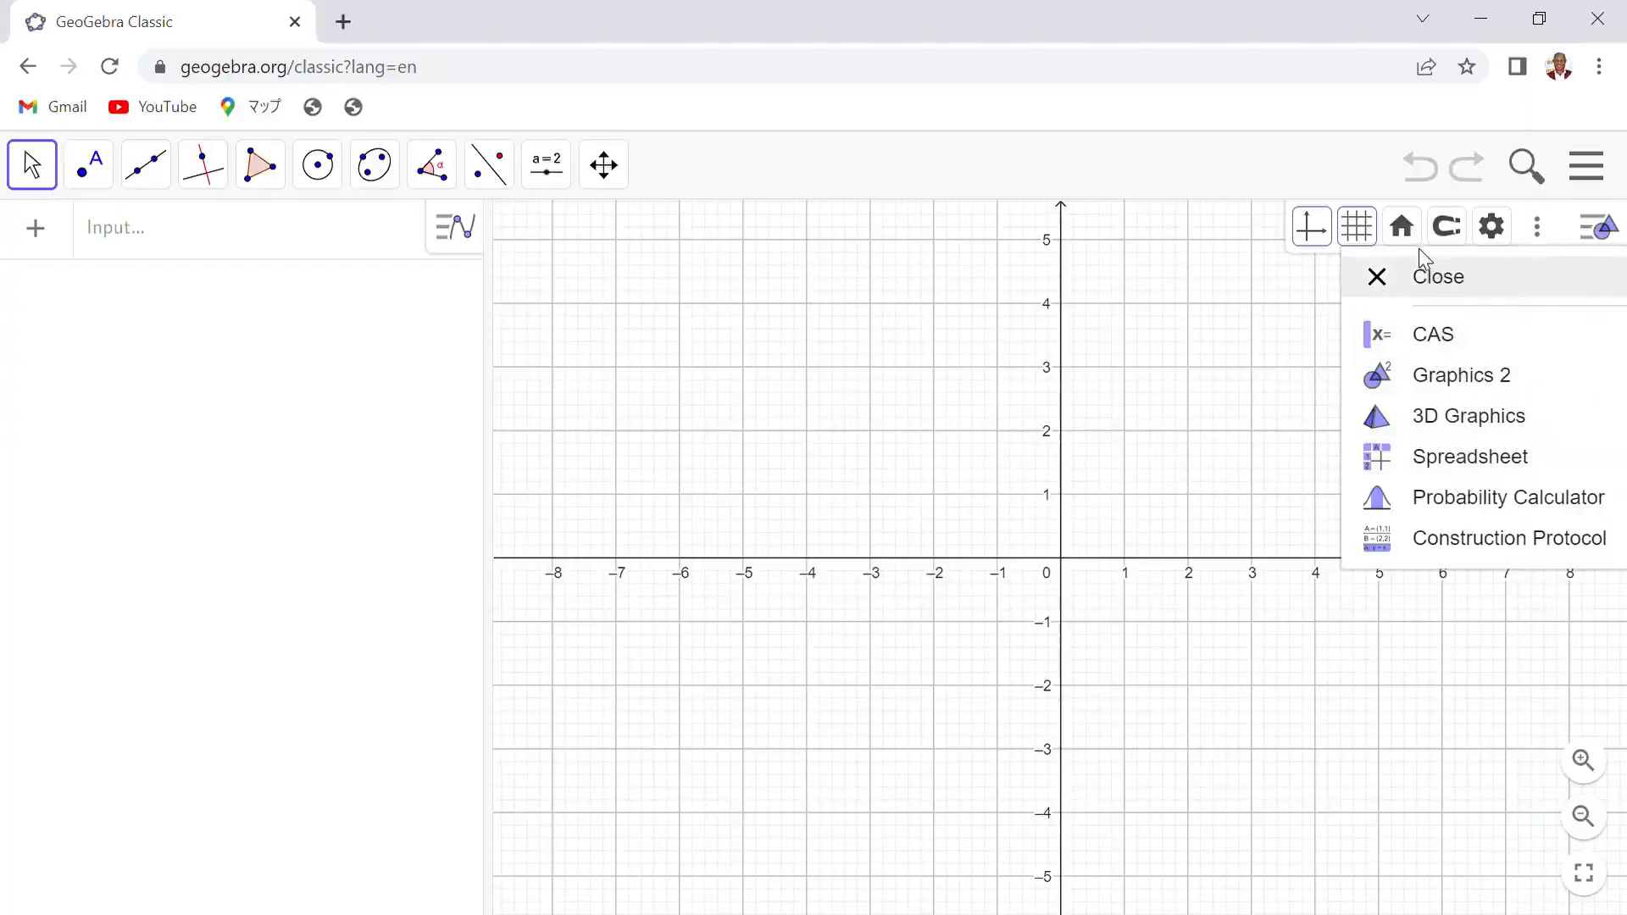
click(1465, 423)
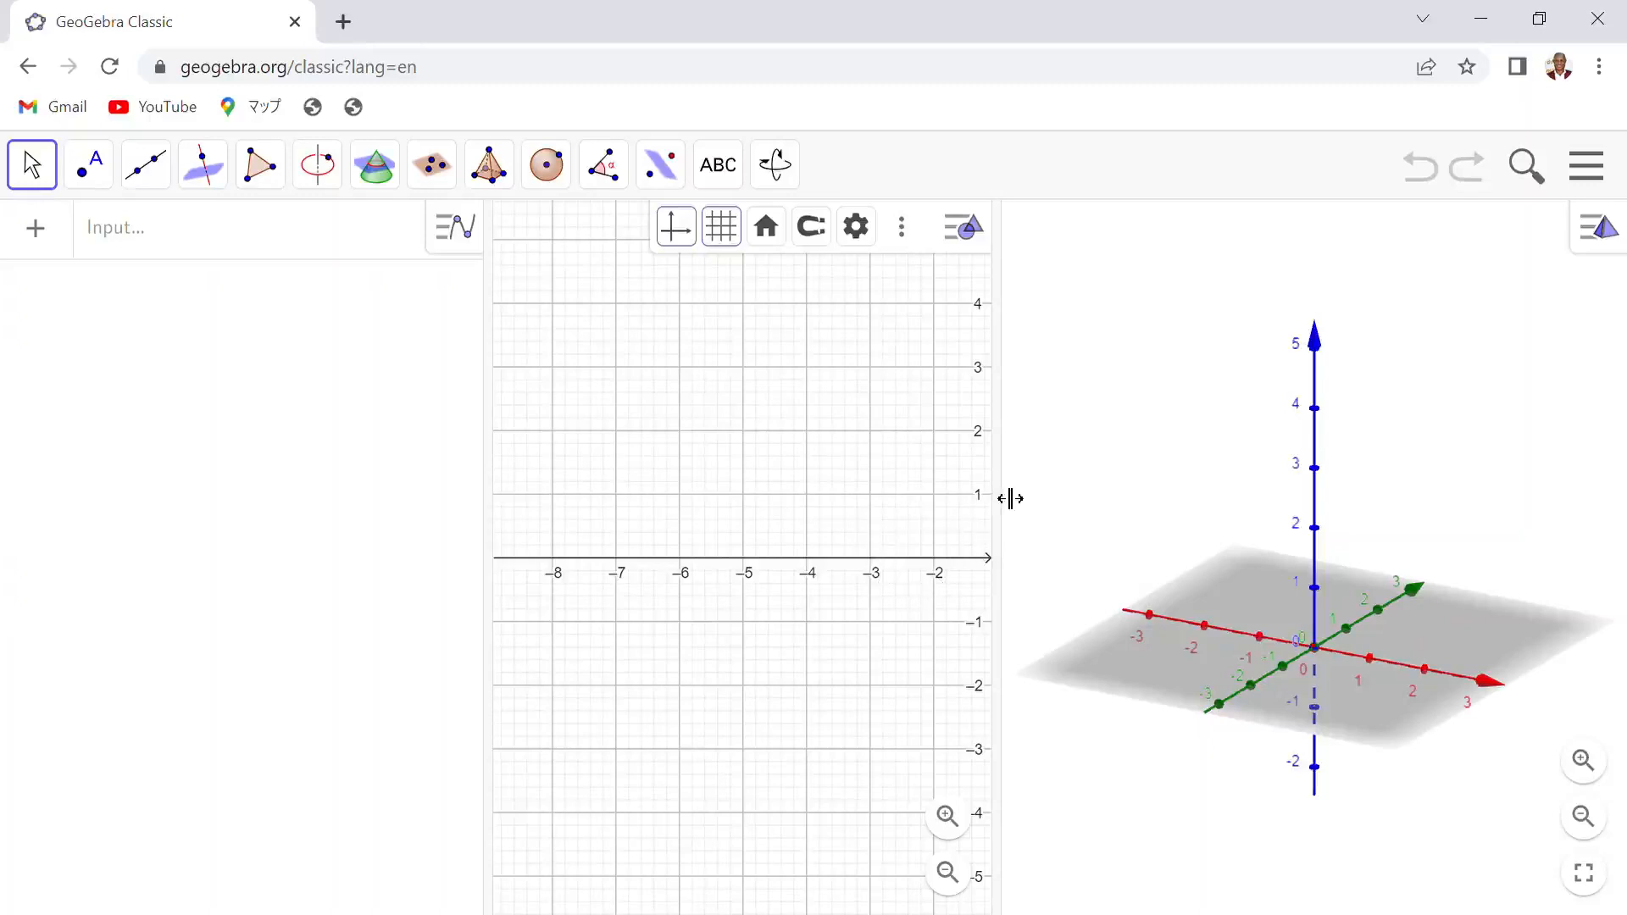
drag(973, 486, 662, 596)
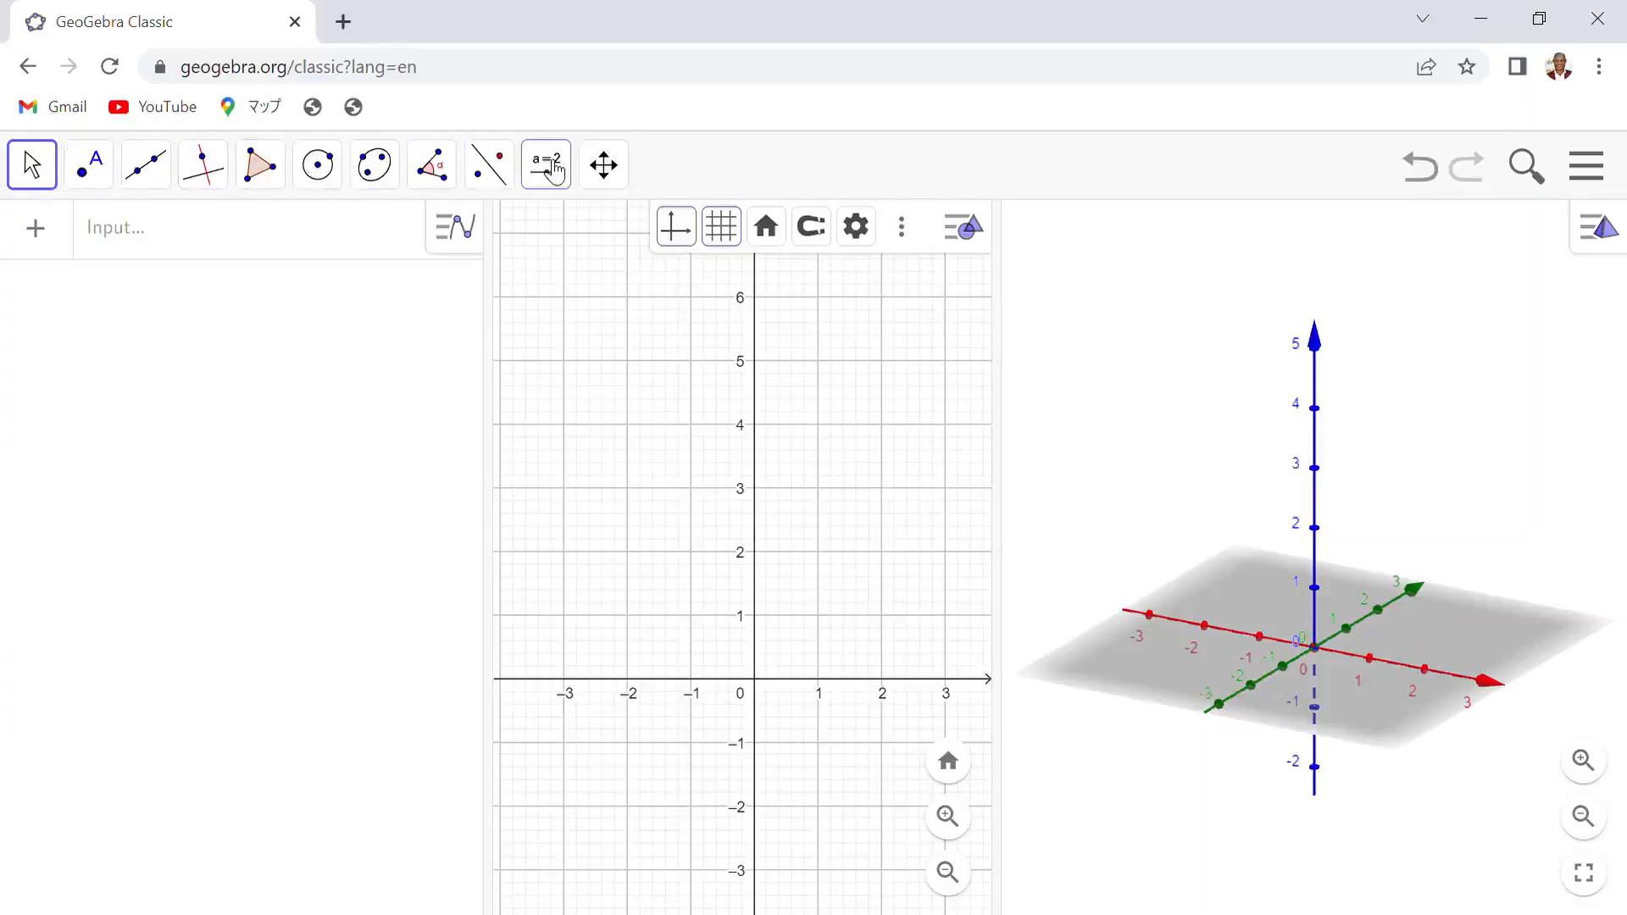
- Draw a square polygon with vertices at (0, 2), (2, 2), (2, 4) and (0, 4)
click(268, 173)
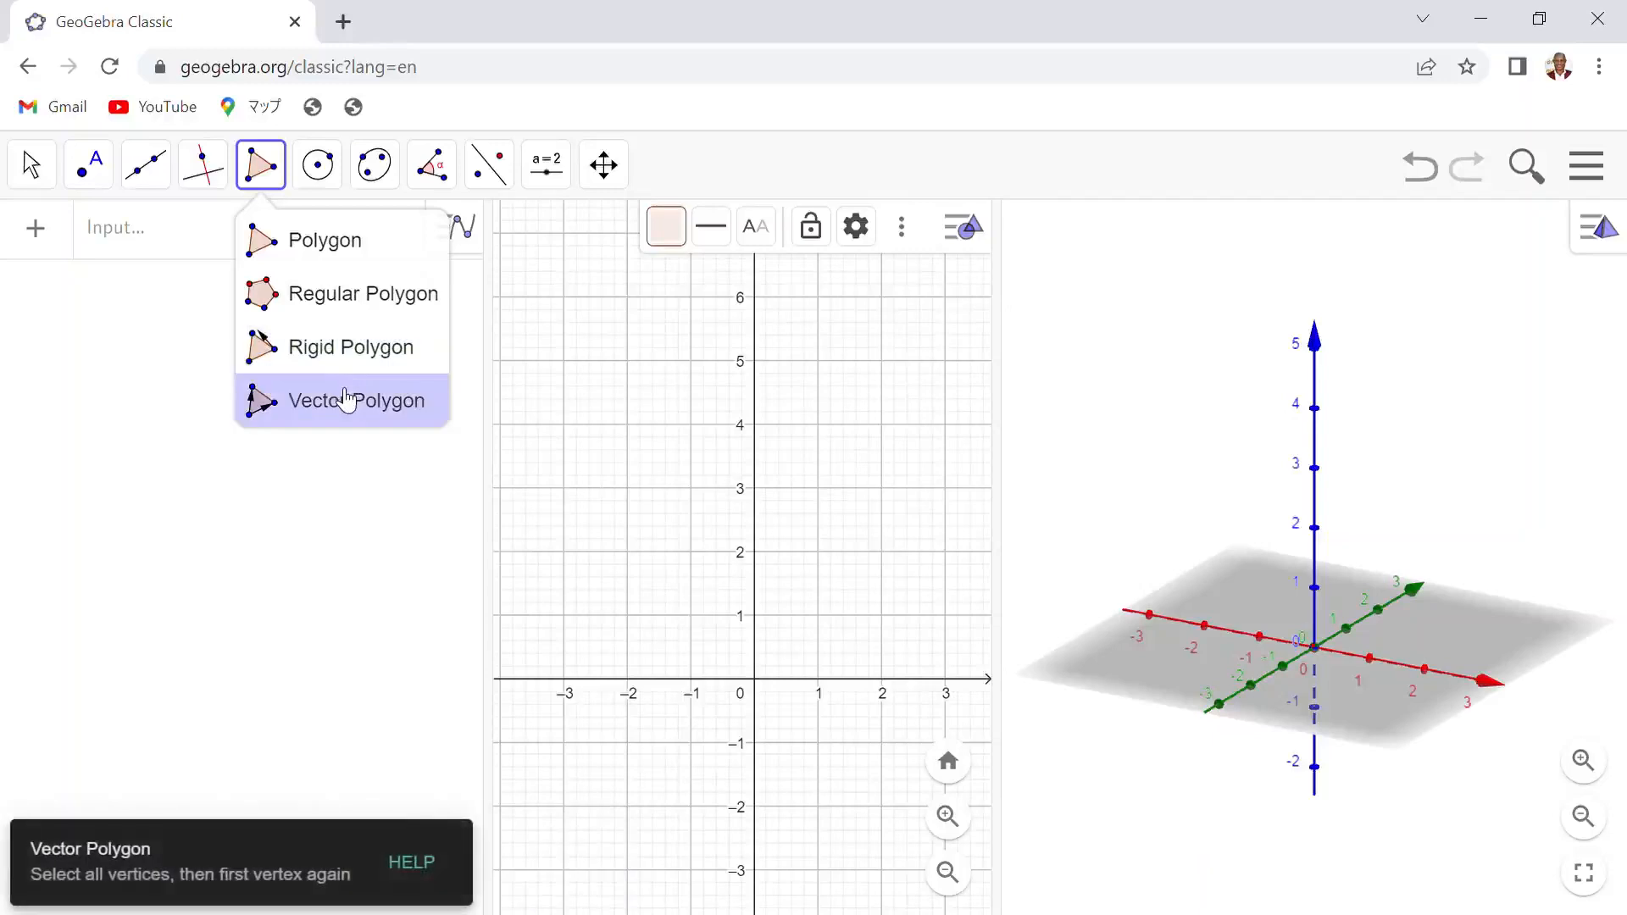
click(327, 246)
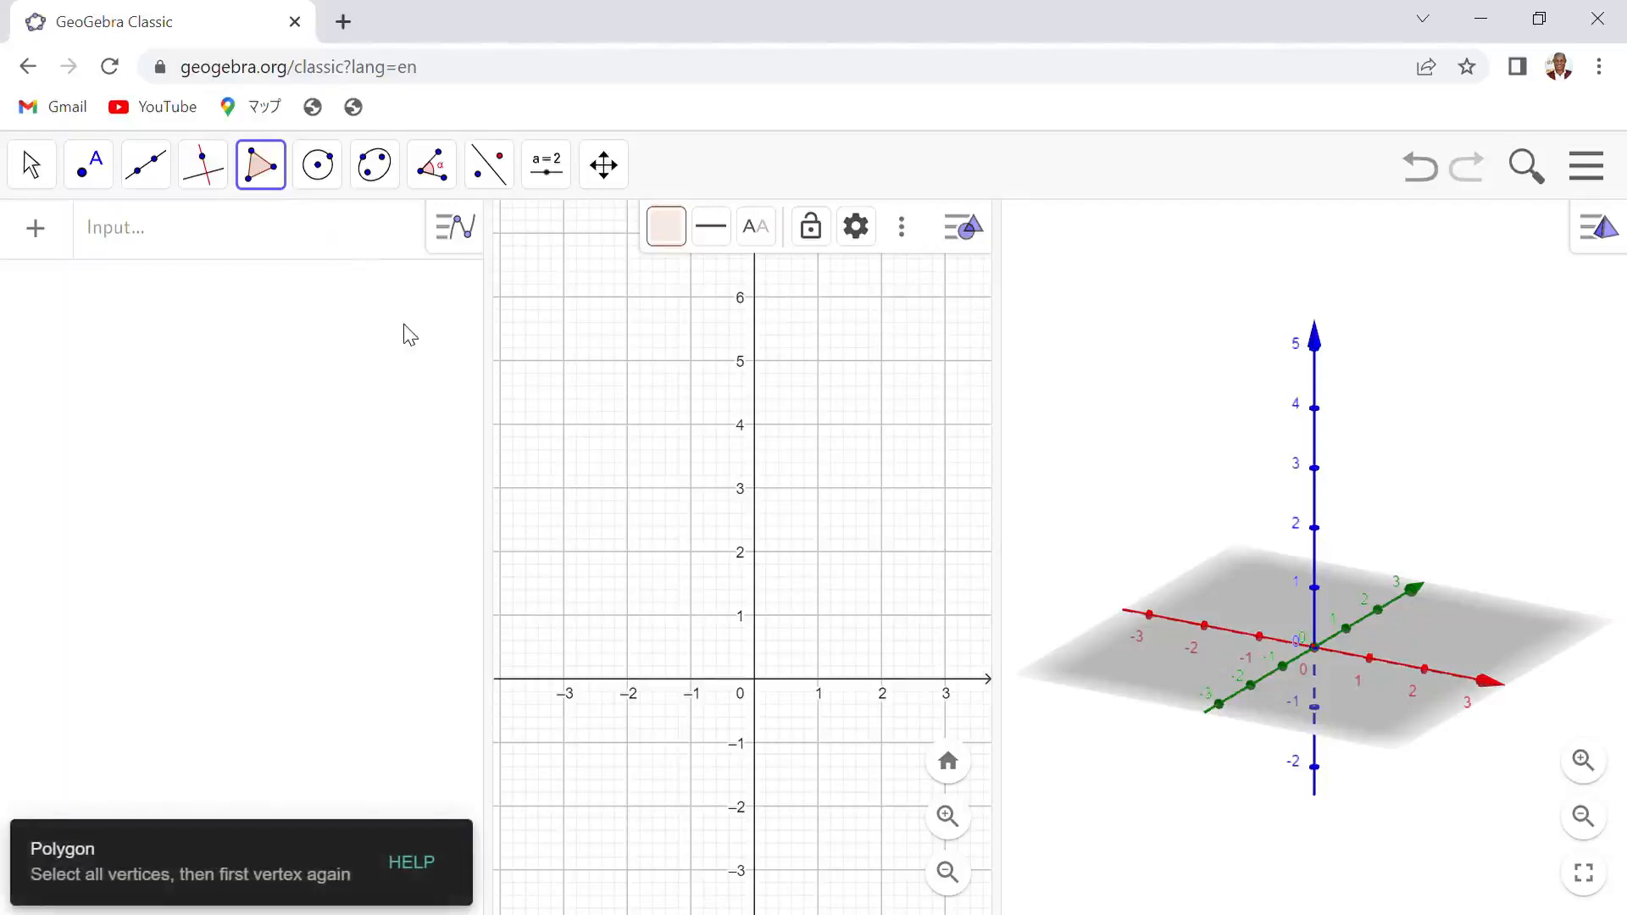
click(754, 552)
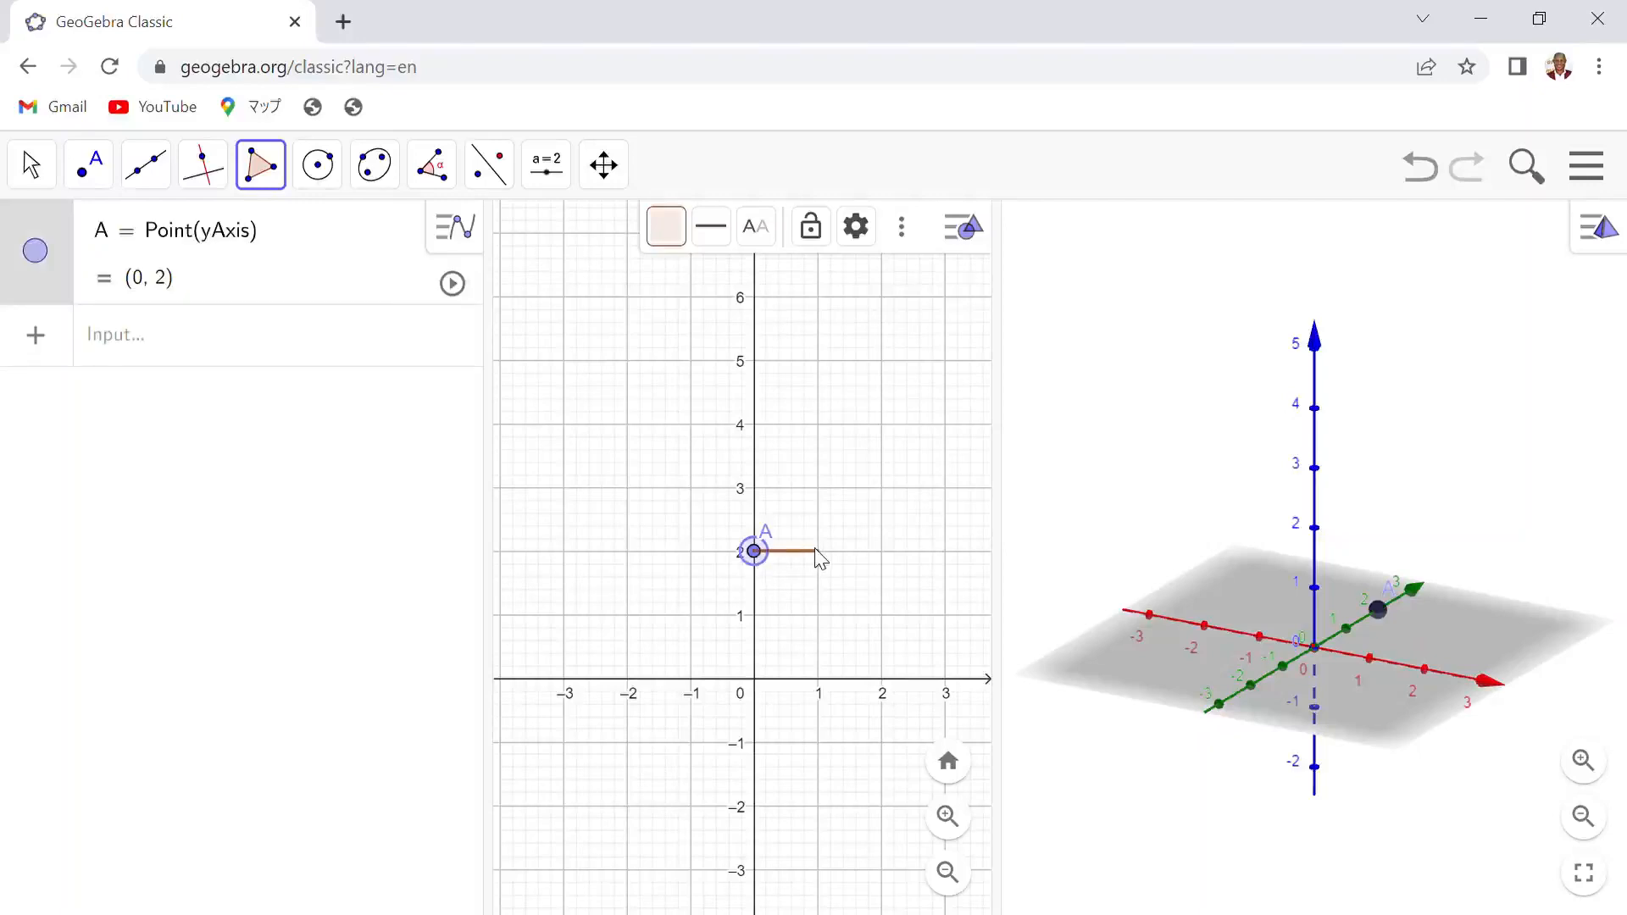
click(882, 554)
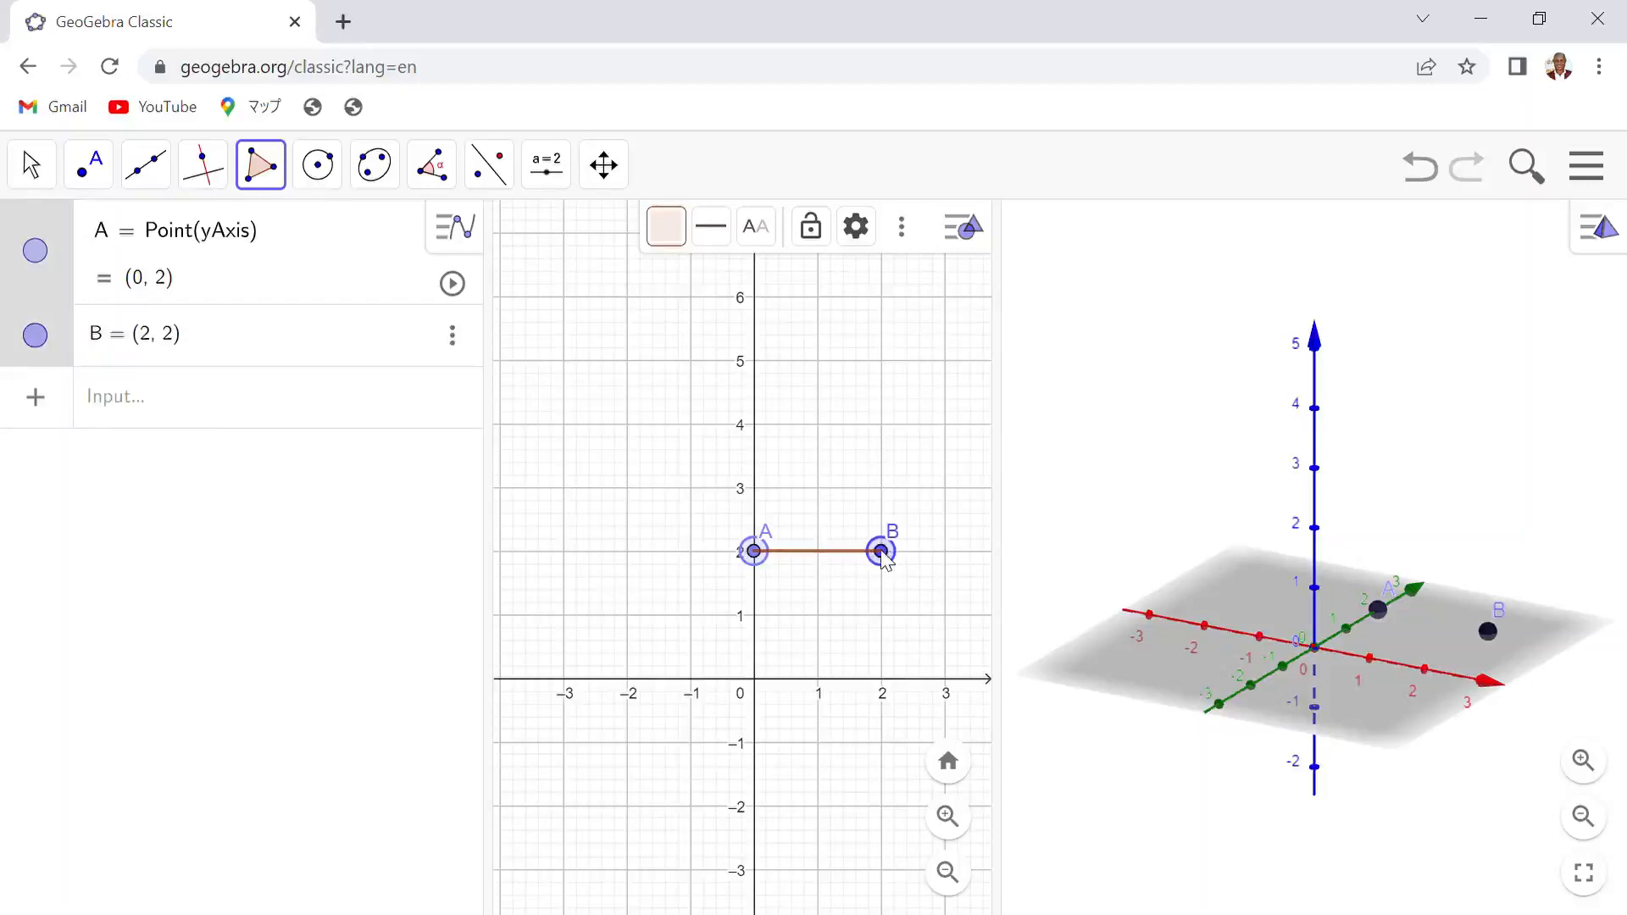
click(881, 425)
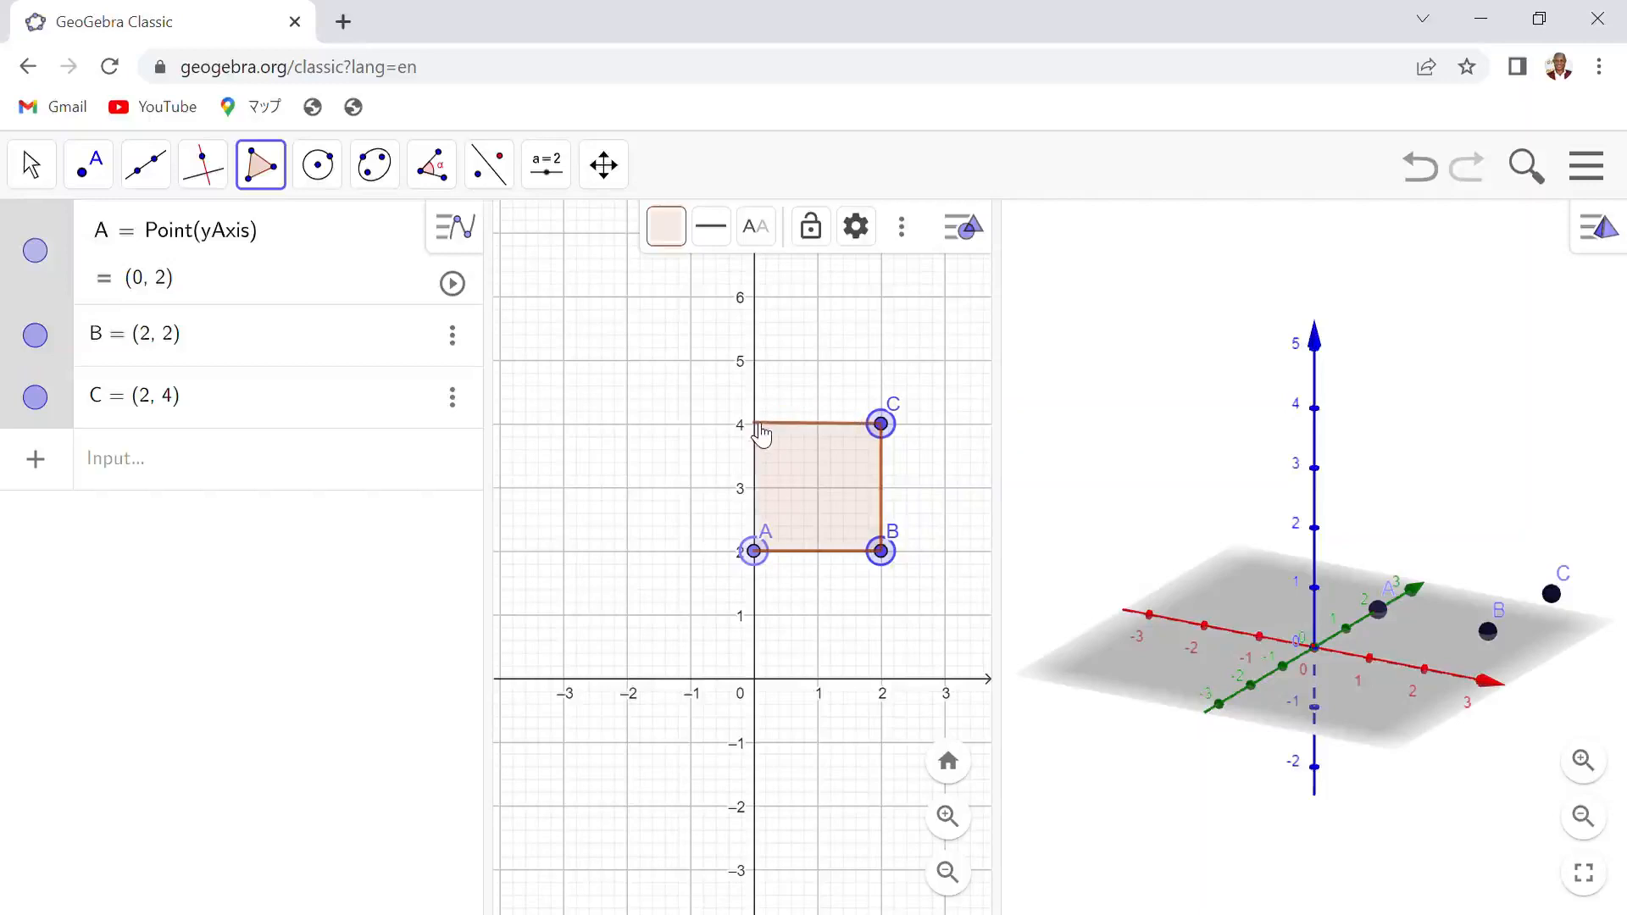
click(755, 425)
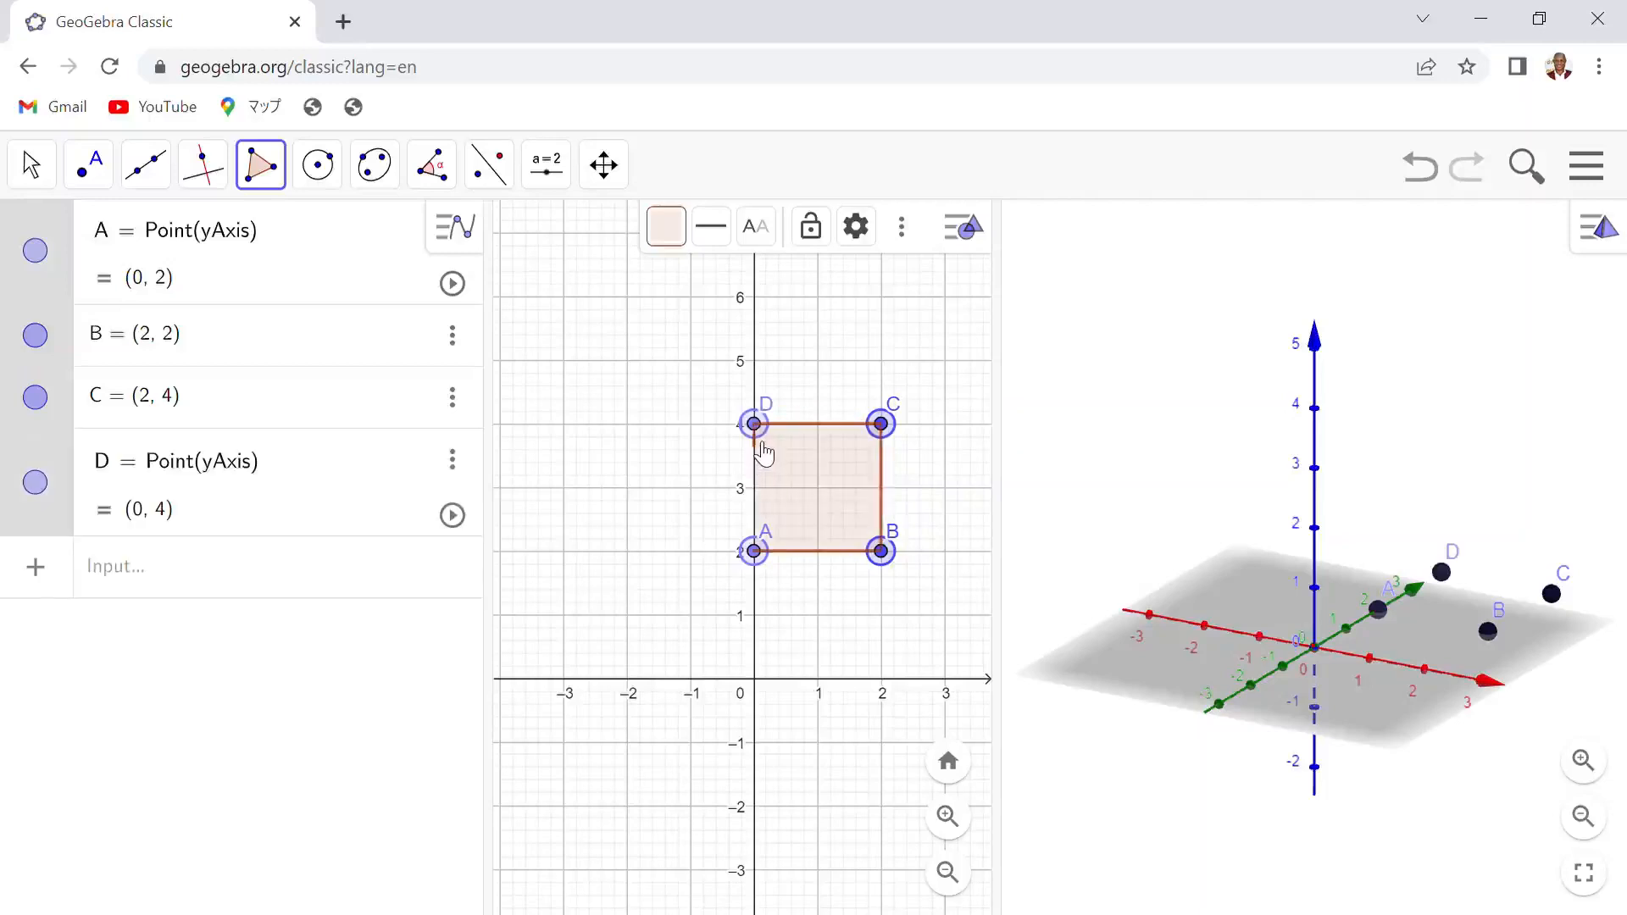
click(754, 552)
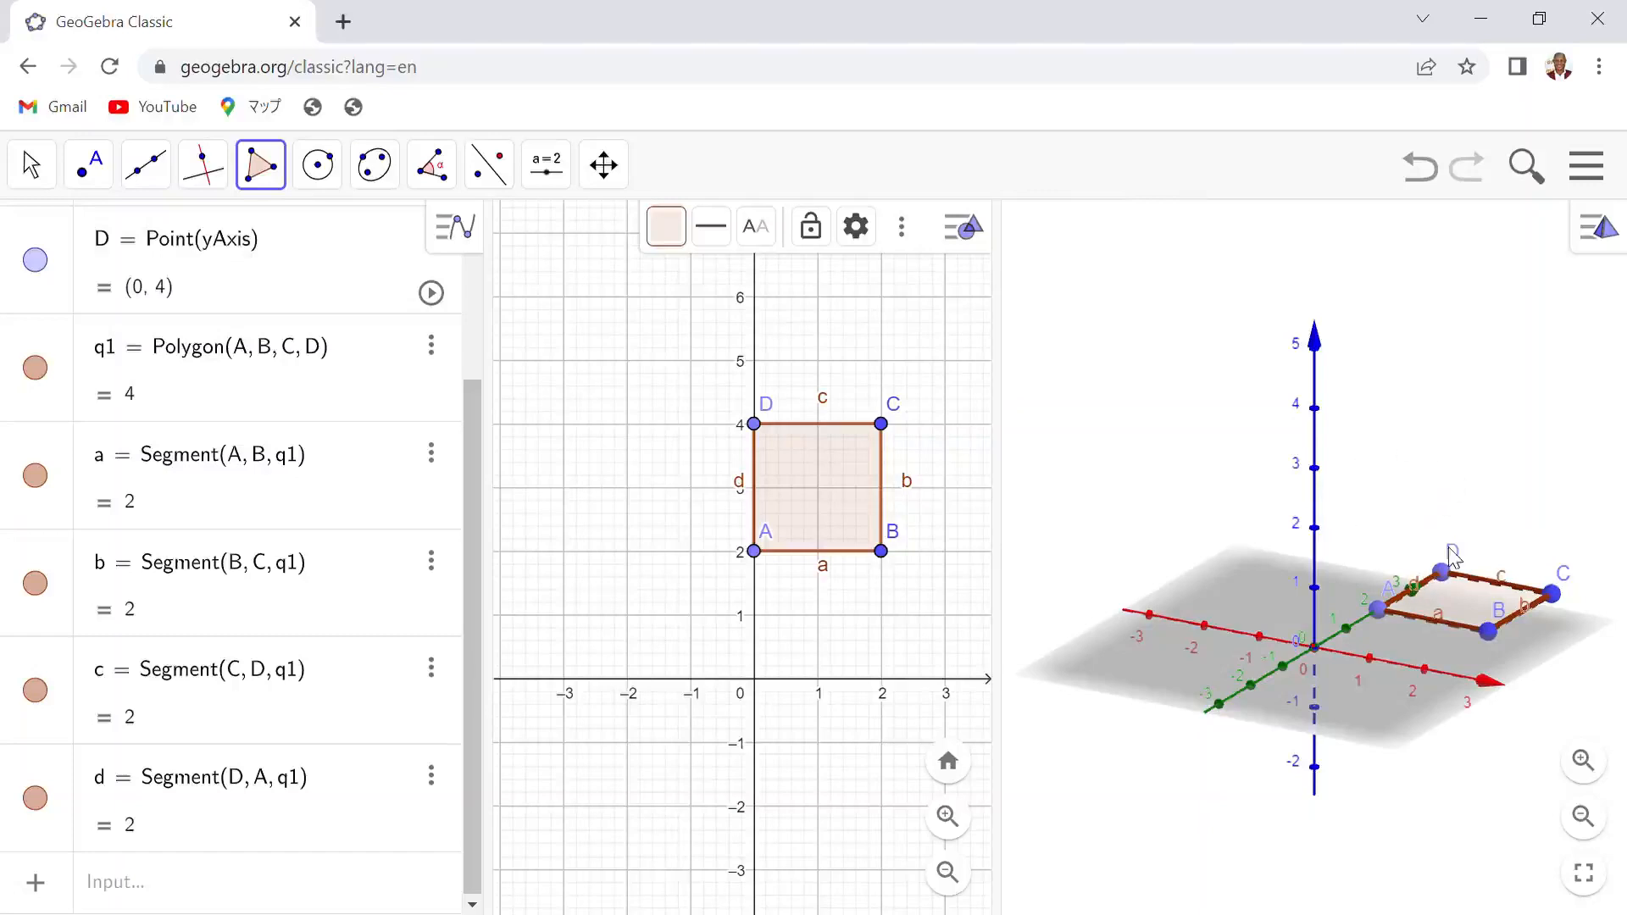
- Extrude the square into a pyramid with altitude 5 using Extrude to Pyramid in the 3D view
click(1418, 441)
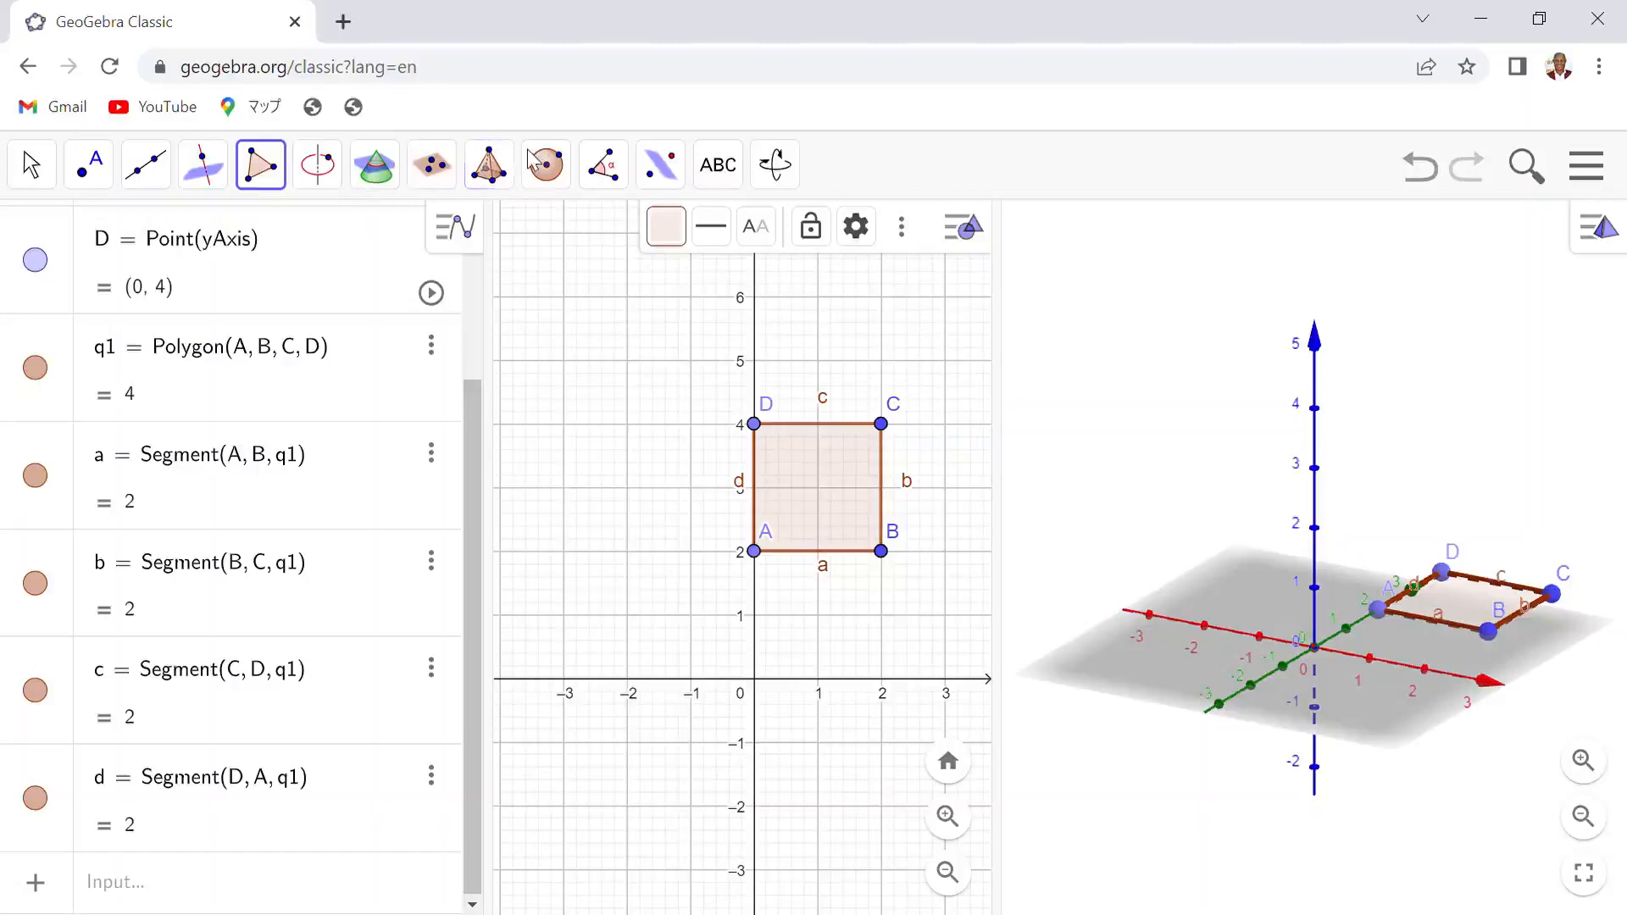
click(498, 166)
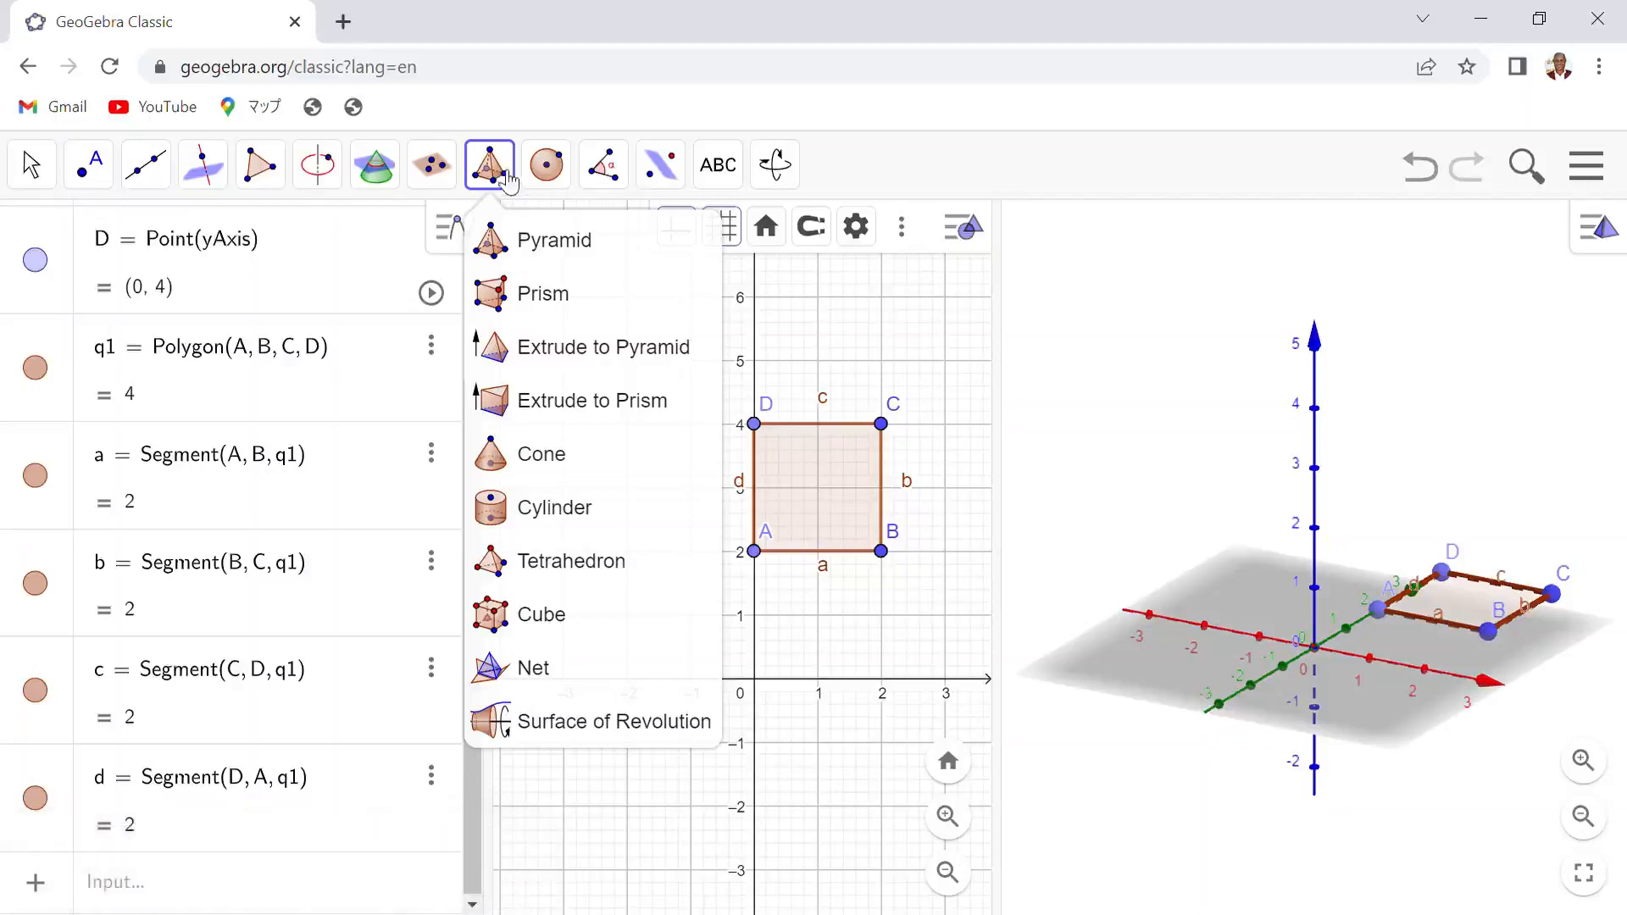
click(597, 354)
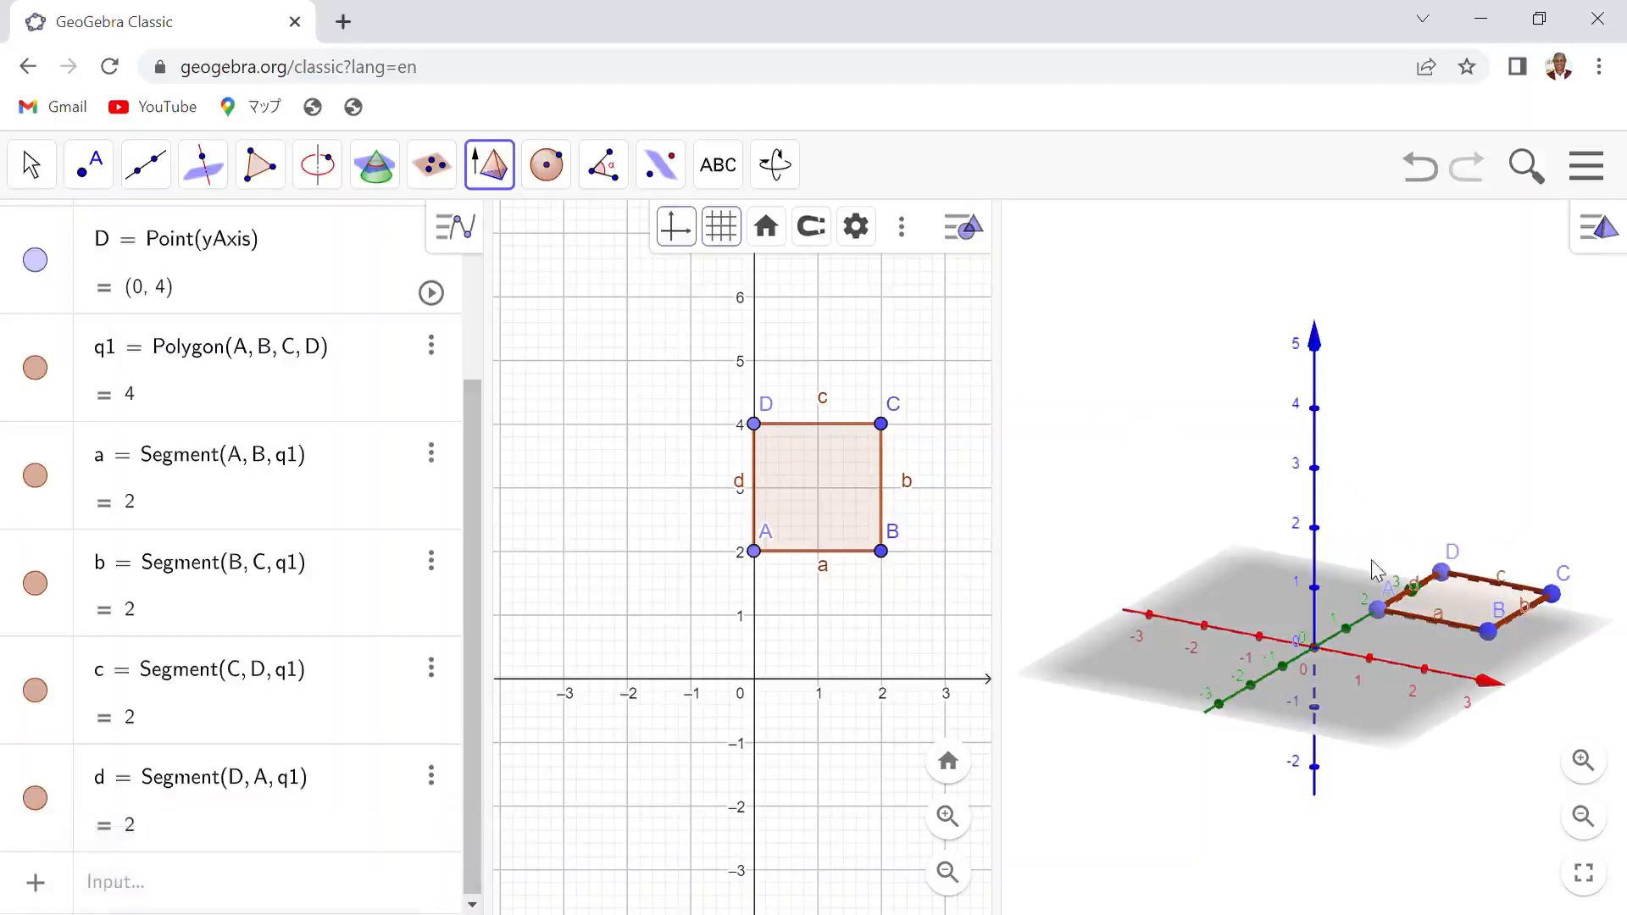
click(1470, 603)
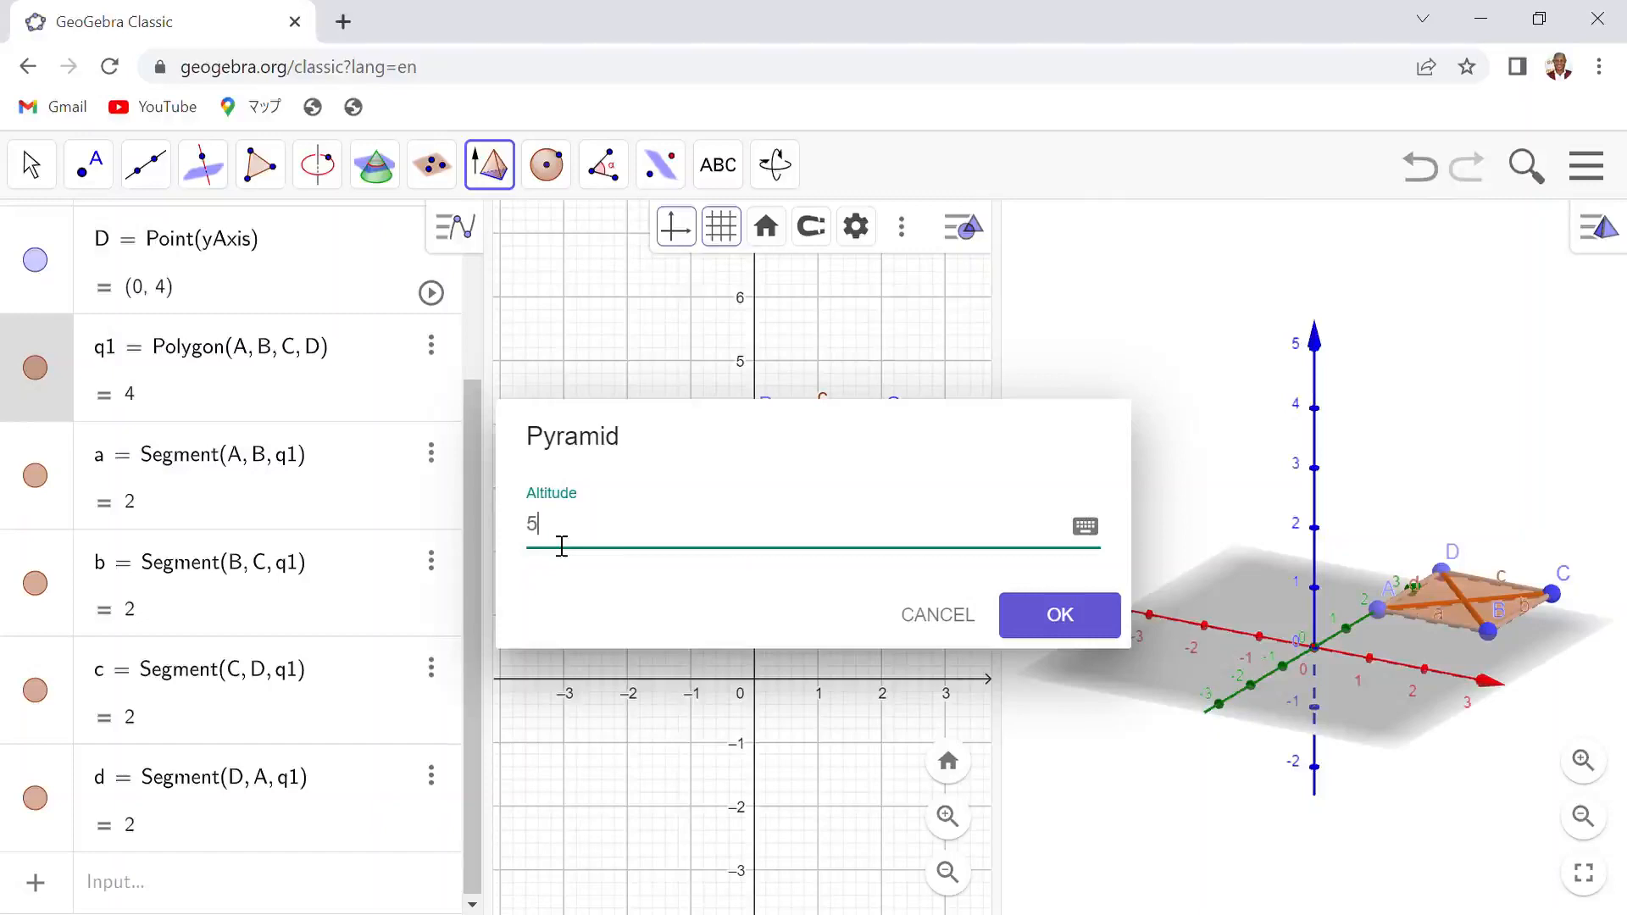
click(1058, 617)
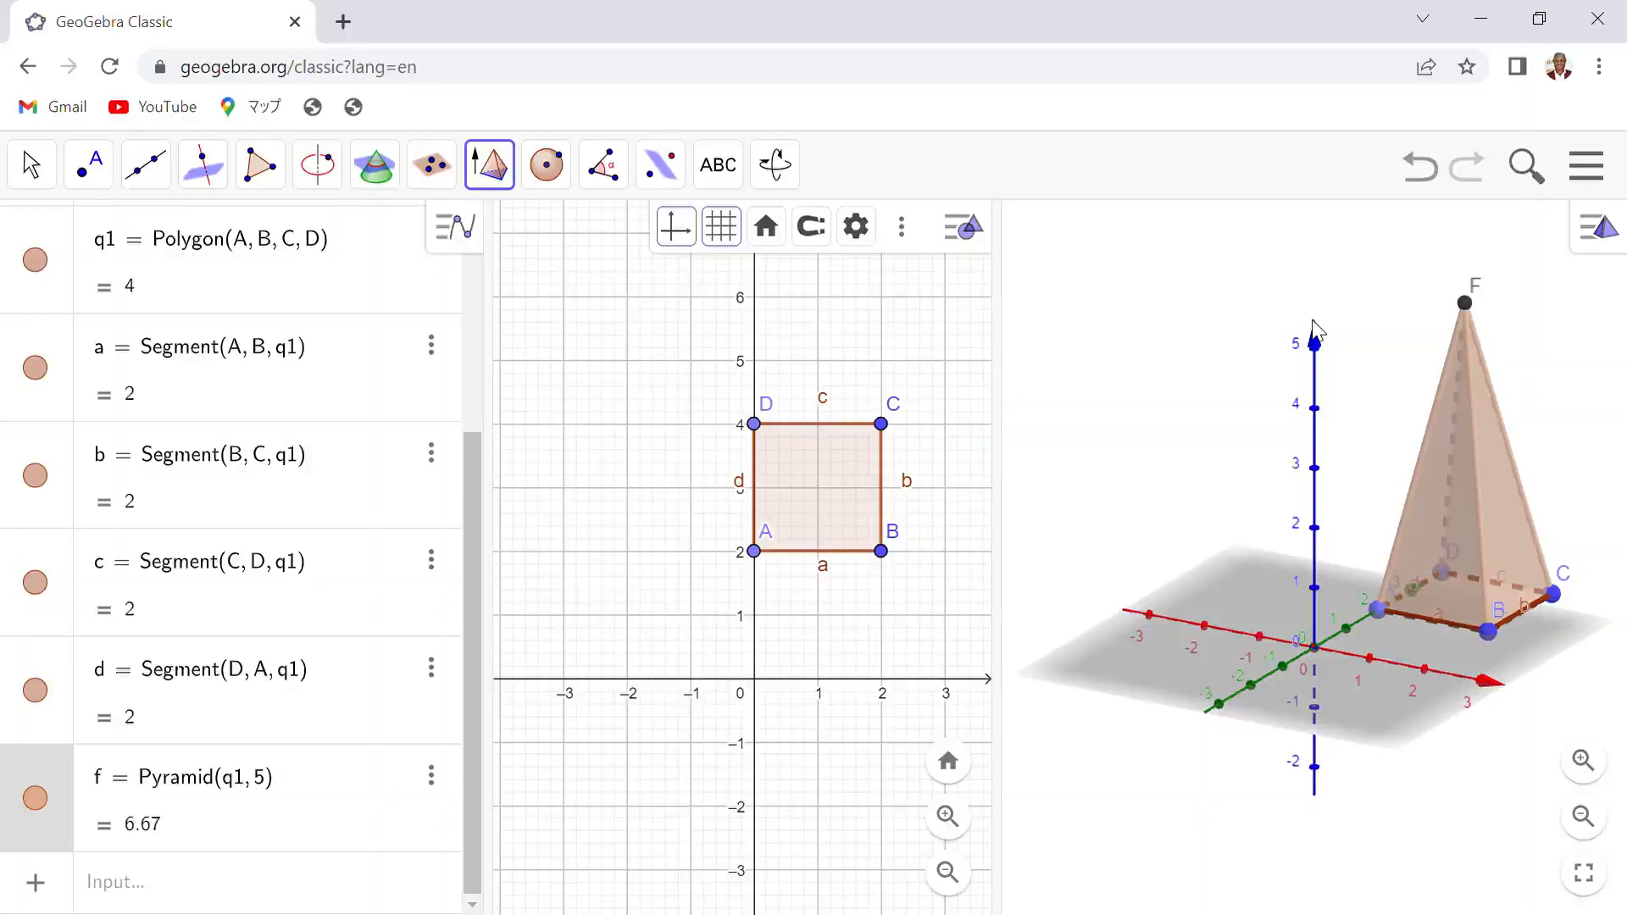
- Create the net of the pyramid with the Net tool
right_drag(1316, 331, 1156, 313)
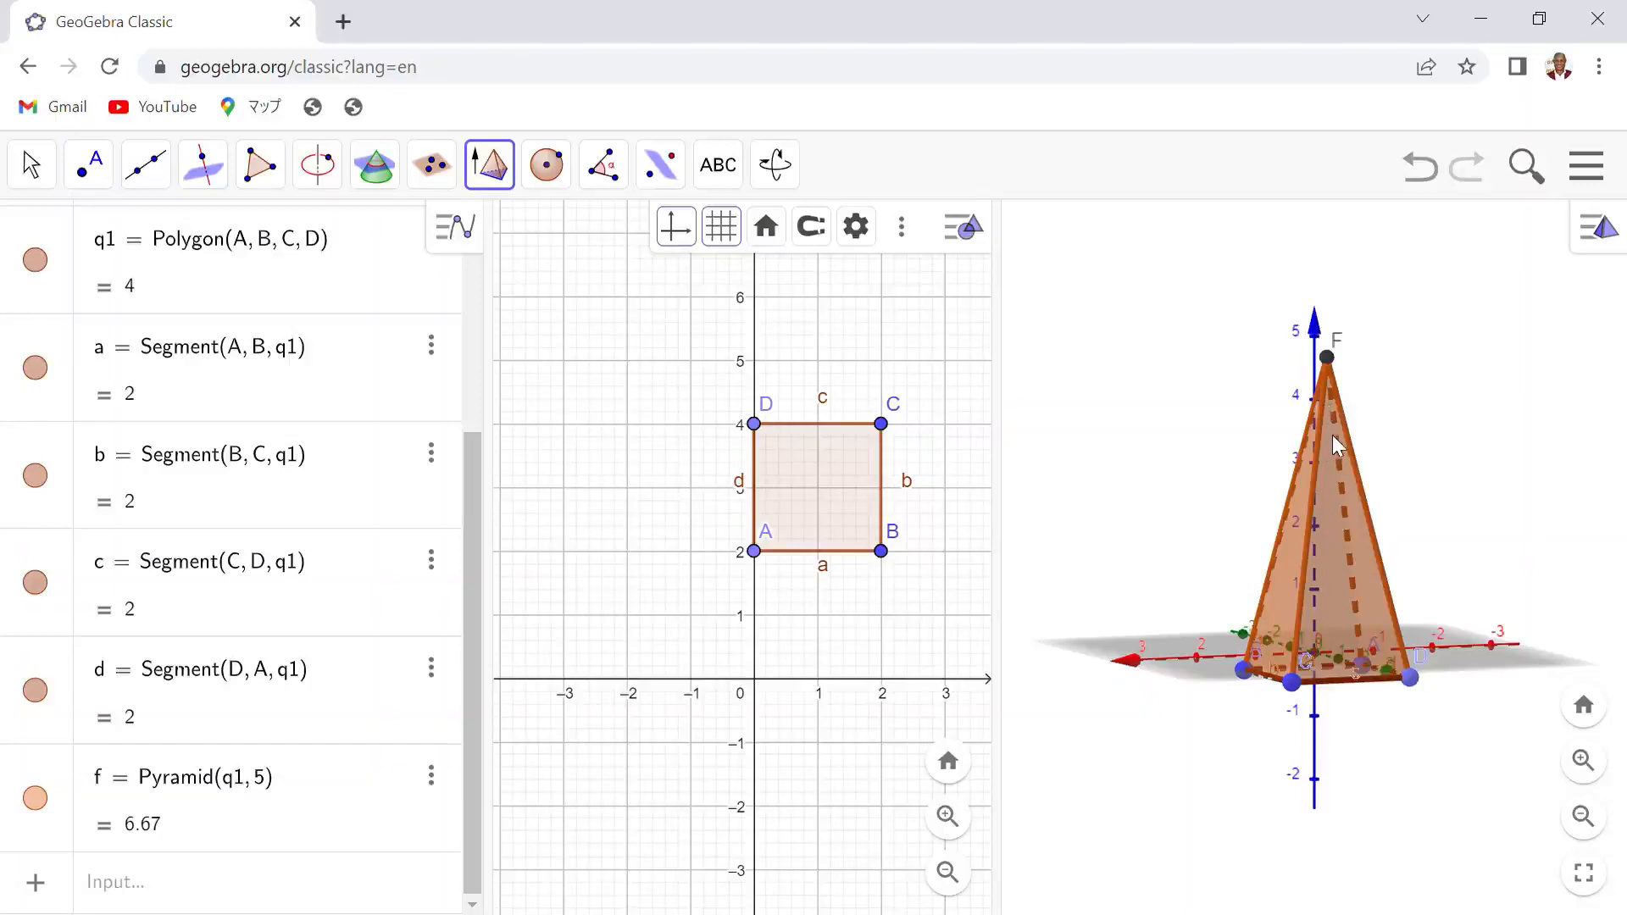
click(498, 163)
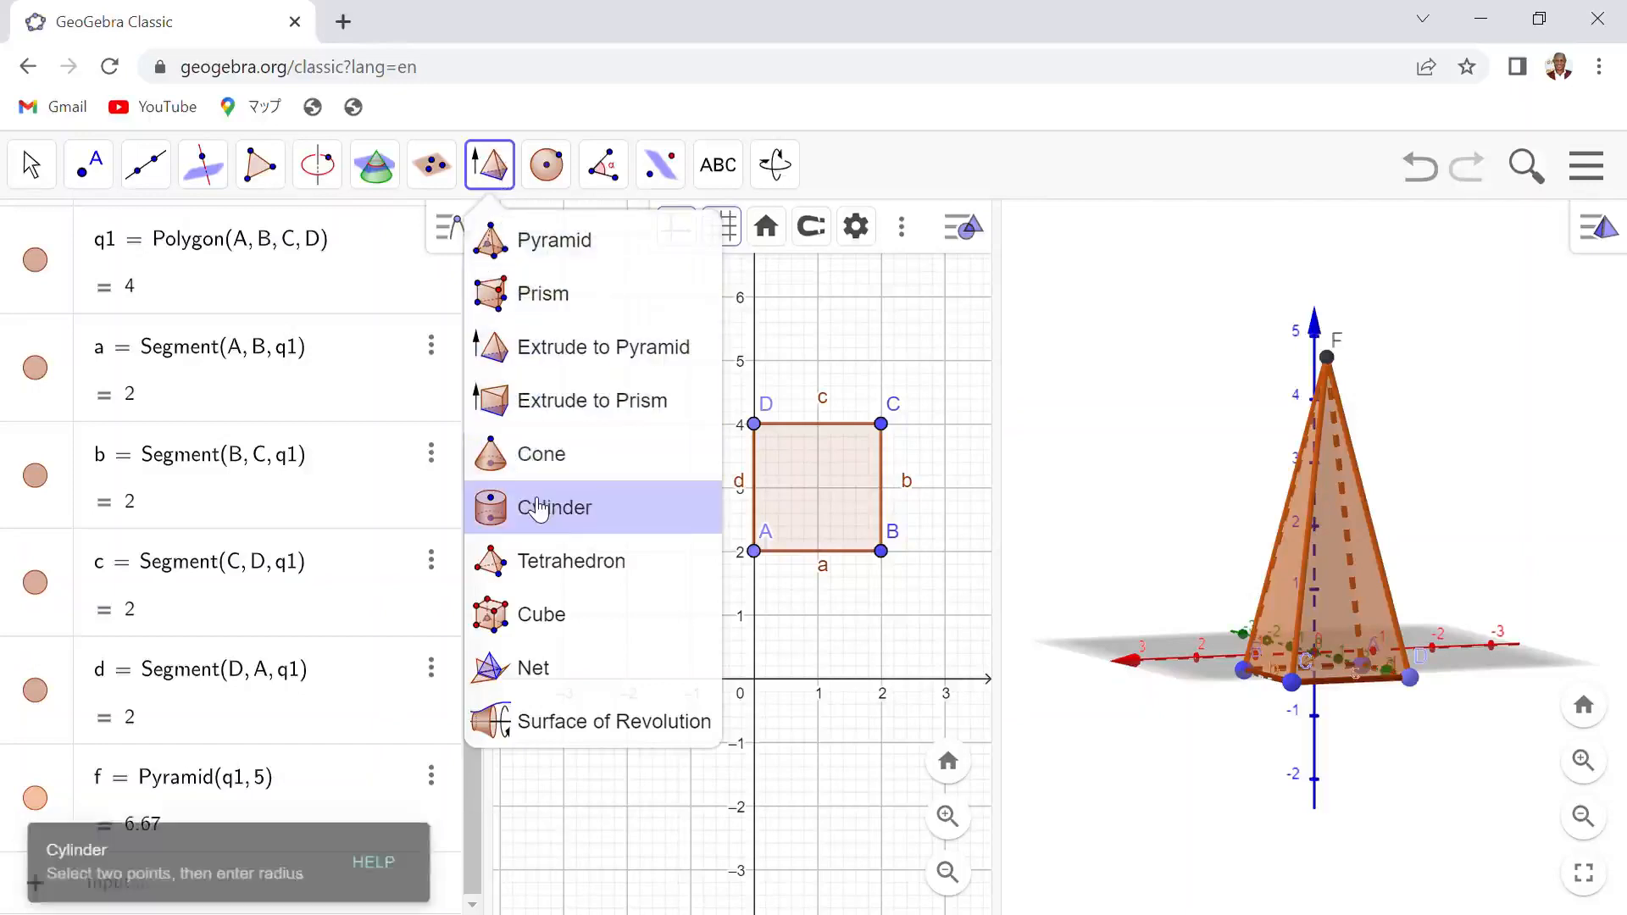
click(534, 667)
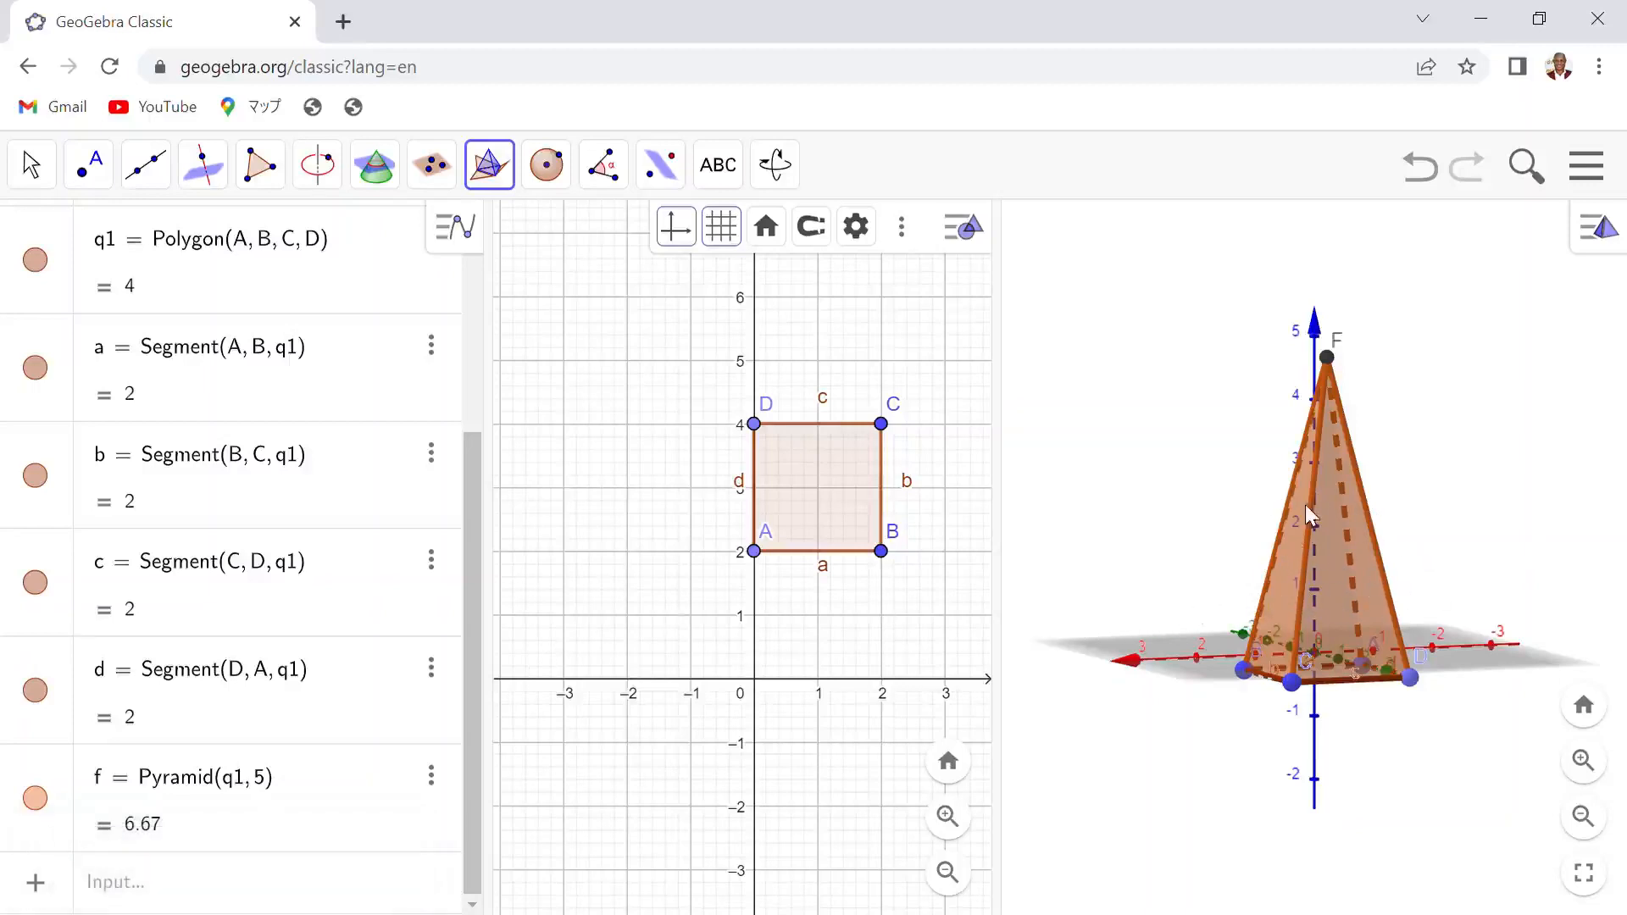
click(1338, 580)
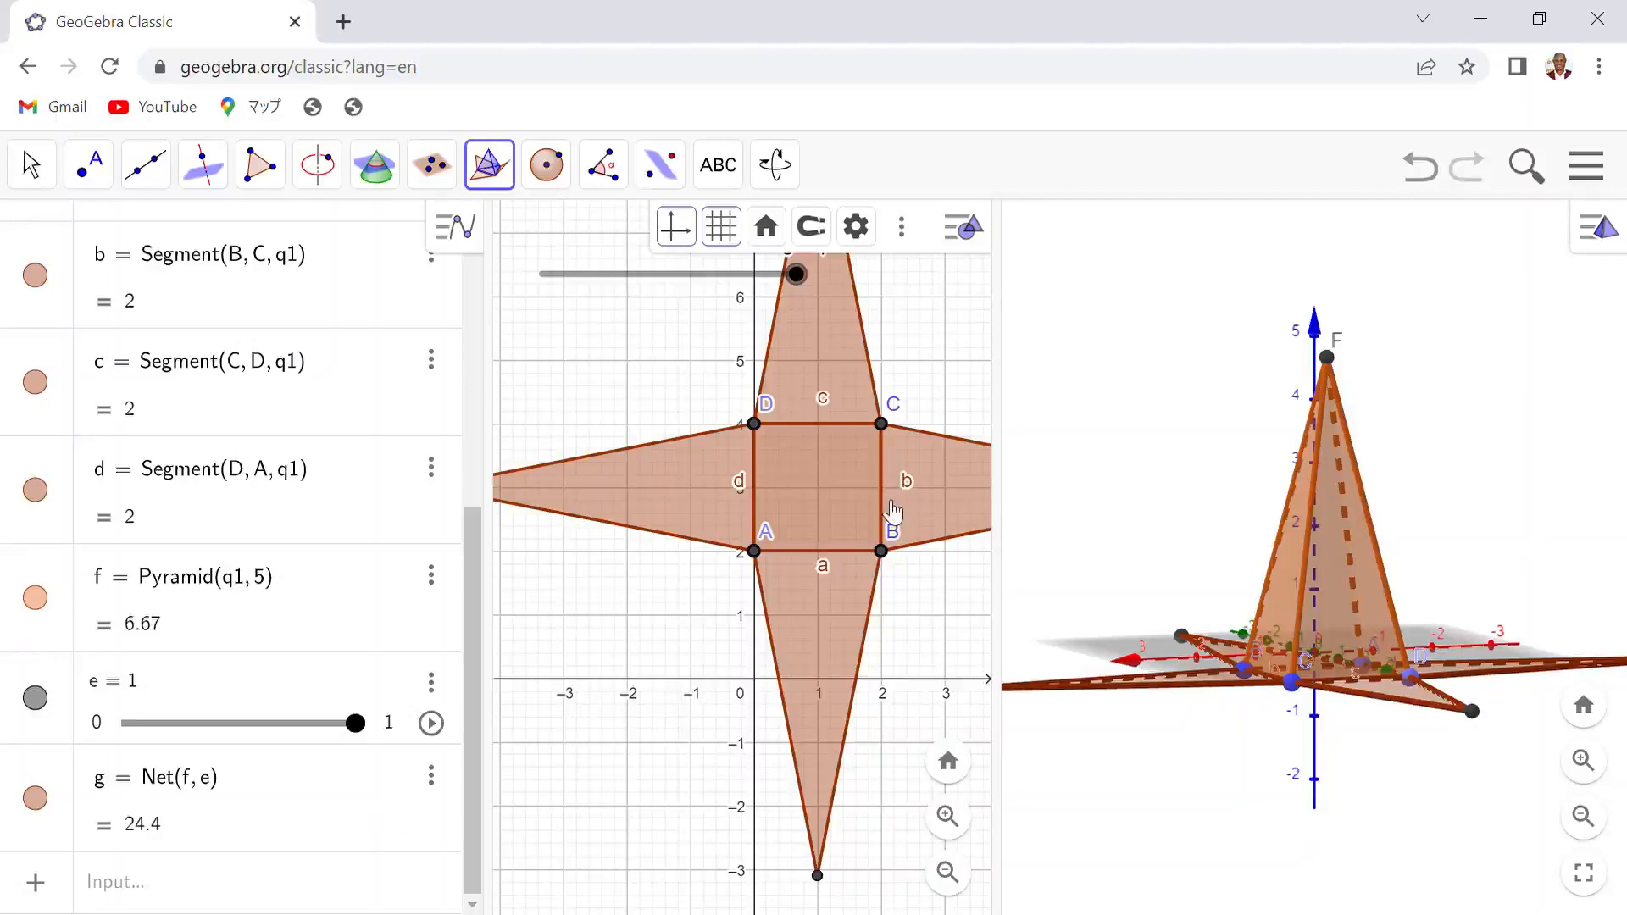
- Zoom and pan the 2D view to examine the whole unfolded net
scroll(891, 524, down, 5)
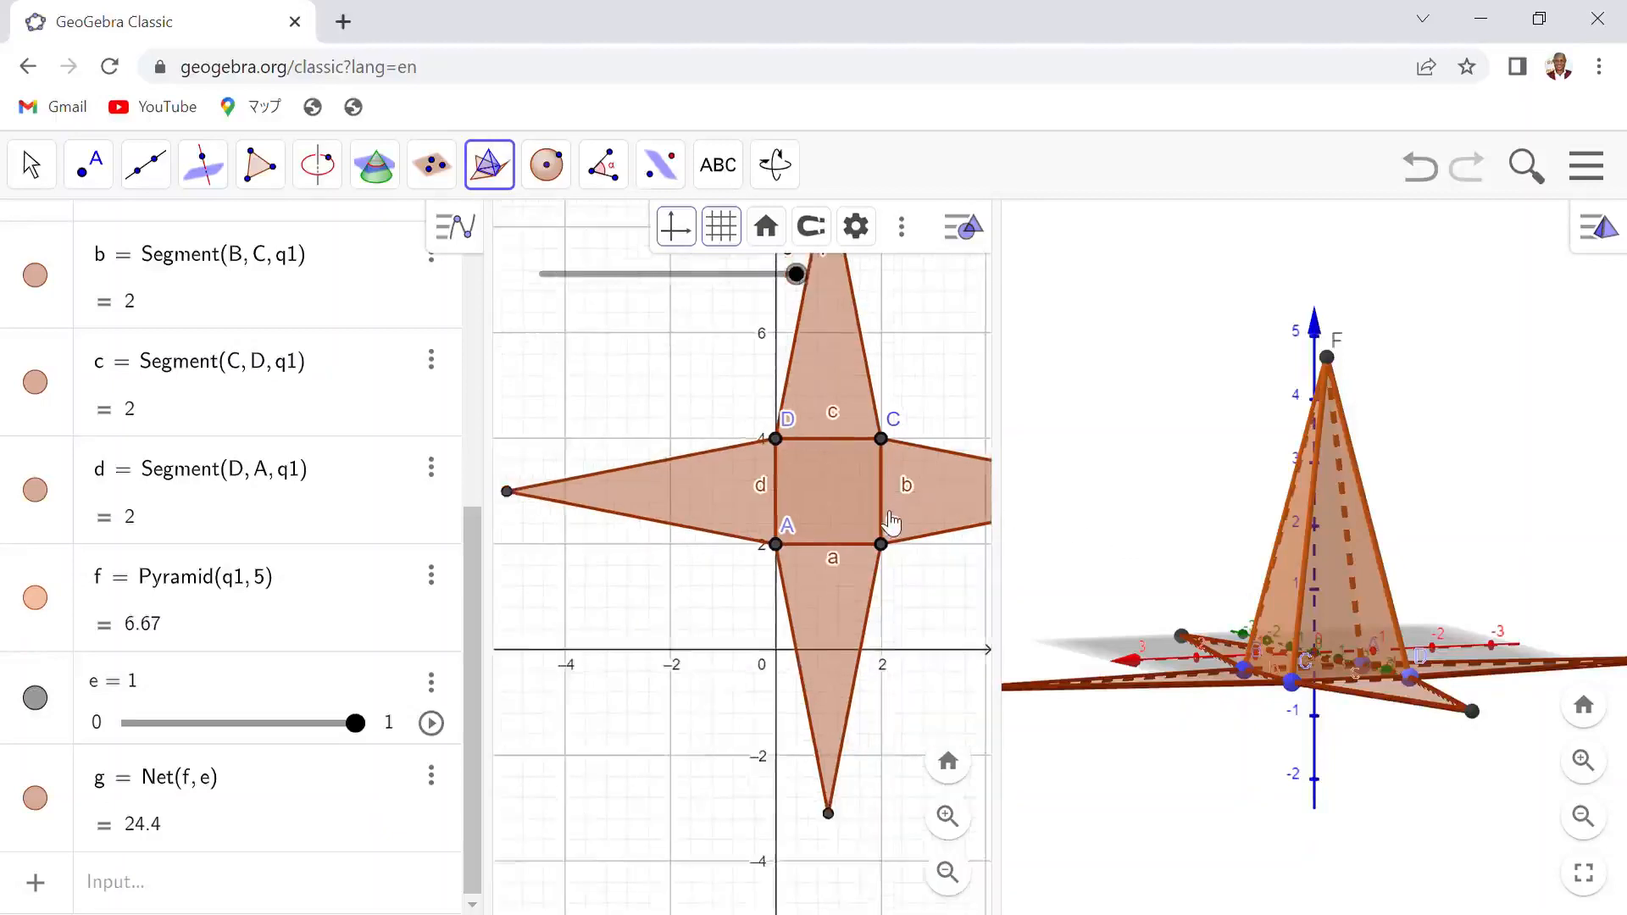
scroll(787, 545, down, 3)
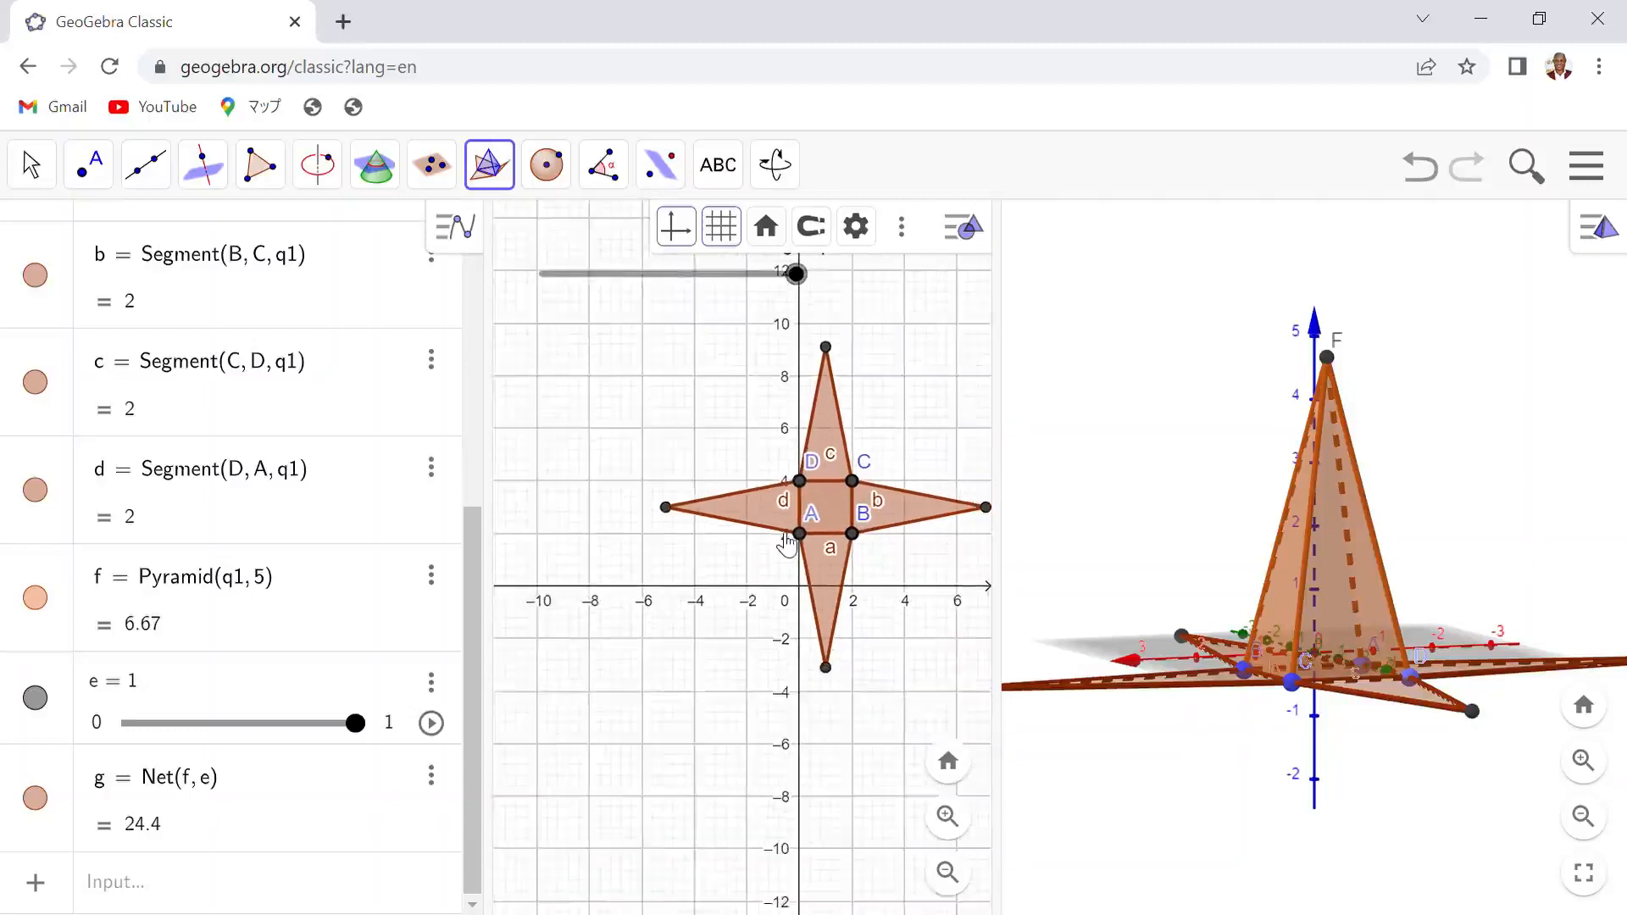
scroll(787, 545, up, 5)
scroll(788, 545, down, 4)
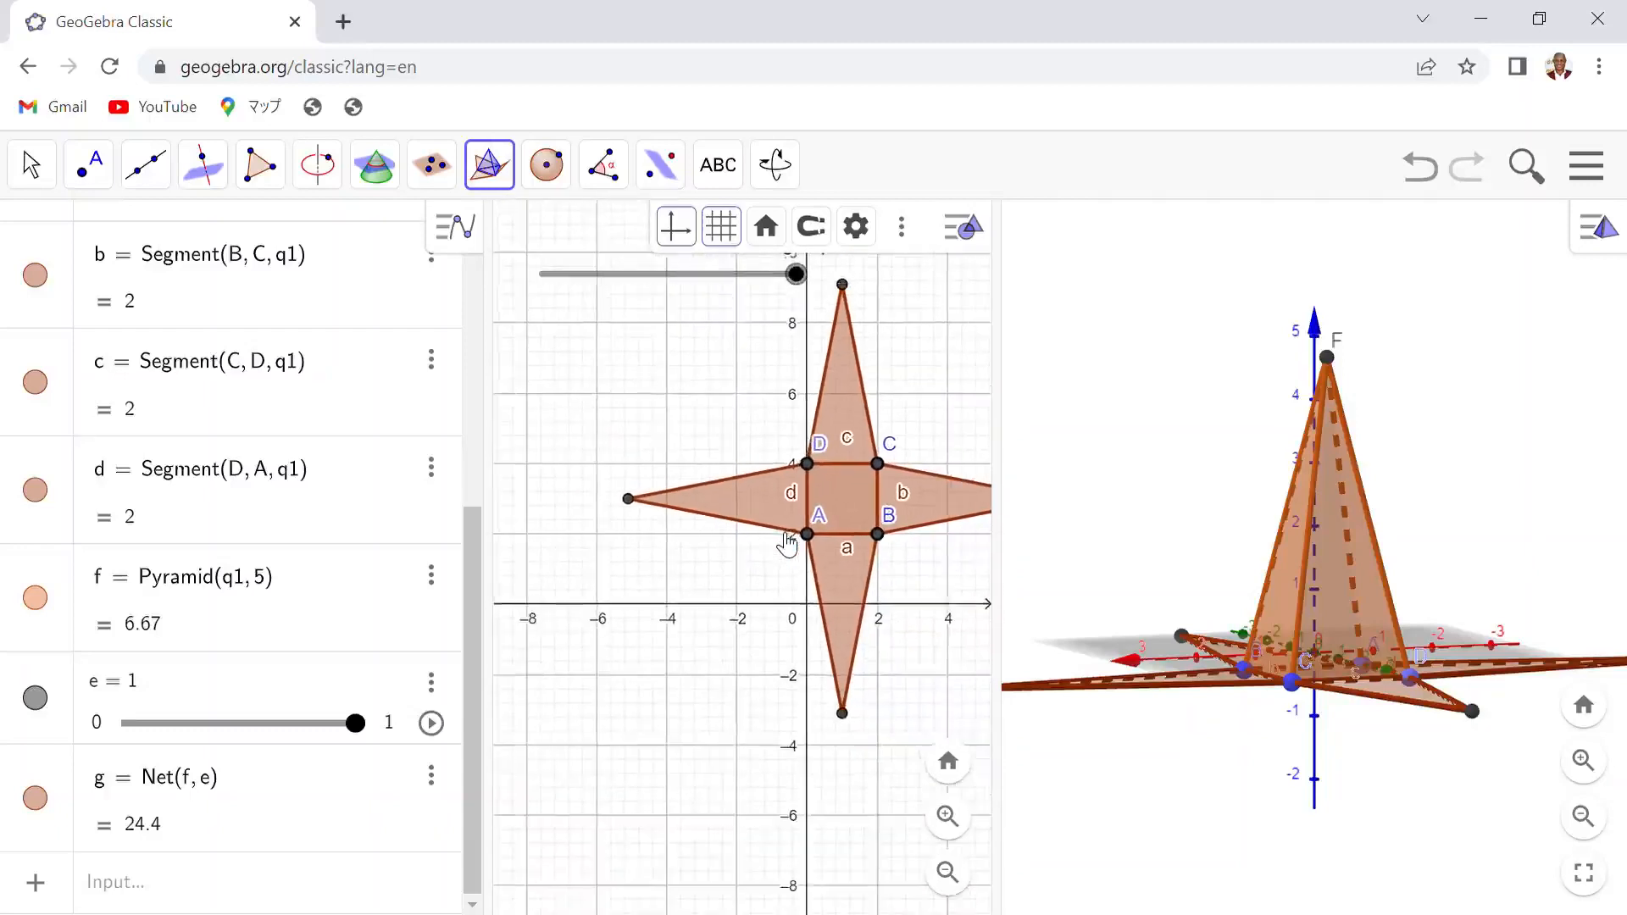
scroll(788, 545, up, 4)
scroll(788, 545, down, 2)
scroll(788, 545, up, 3)
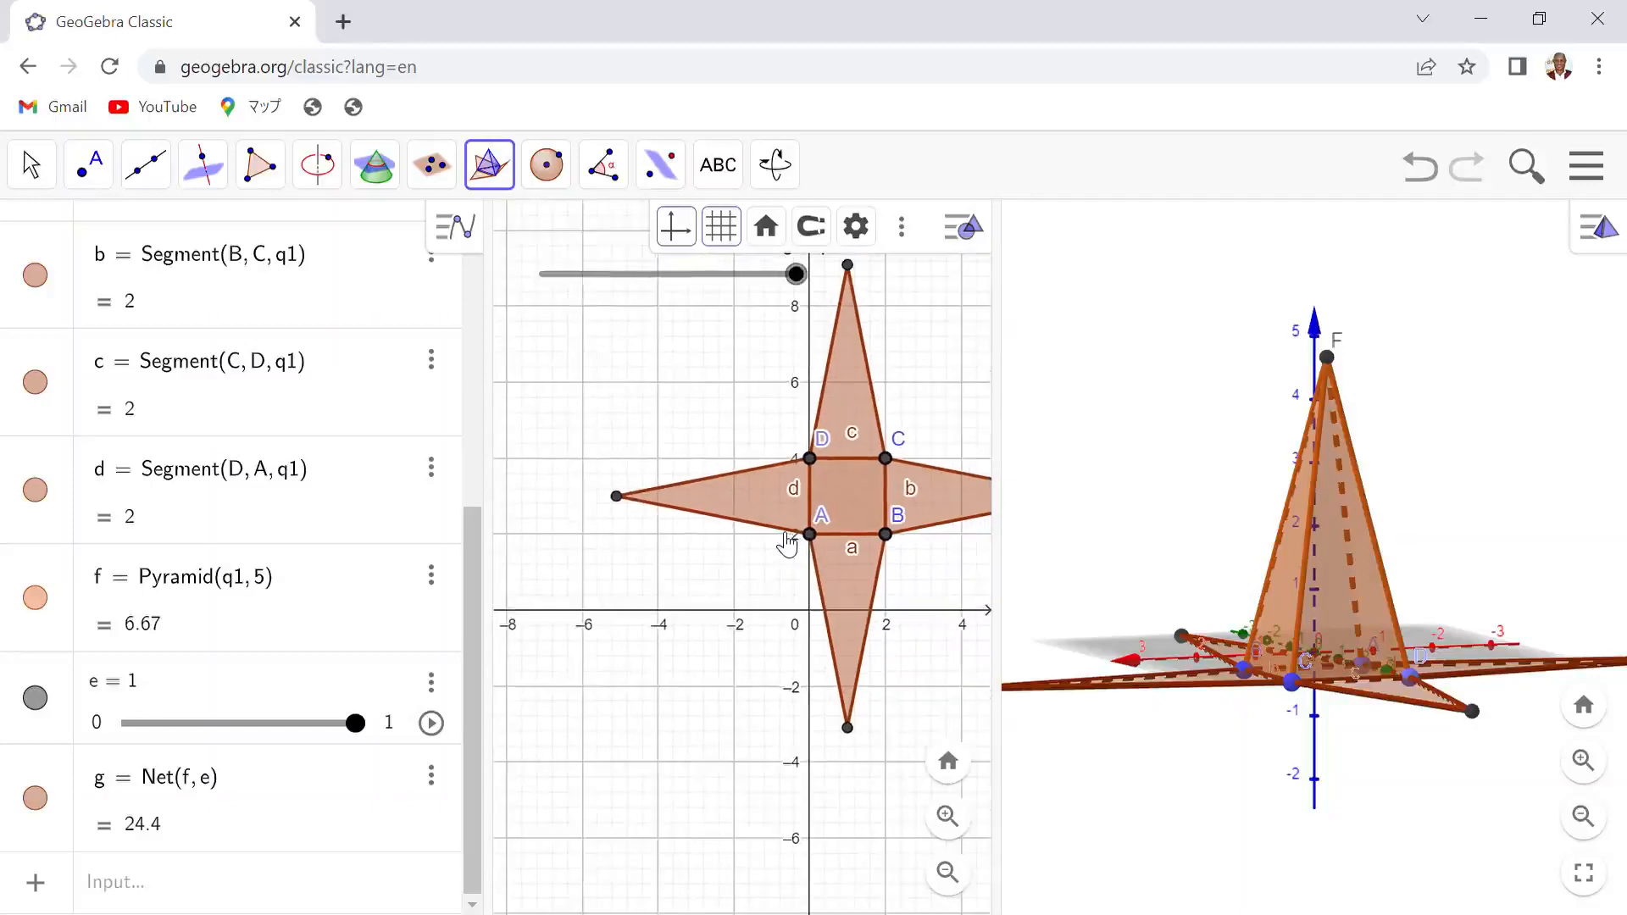
drag(961, 299, 836, 391)
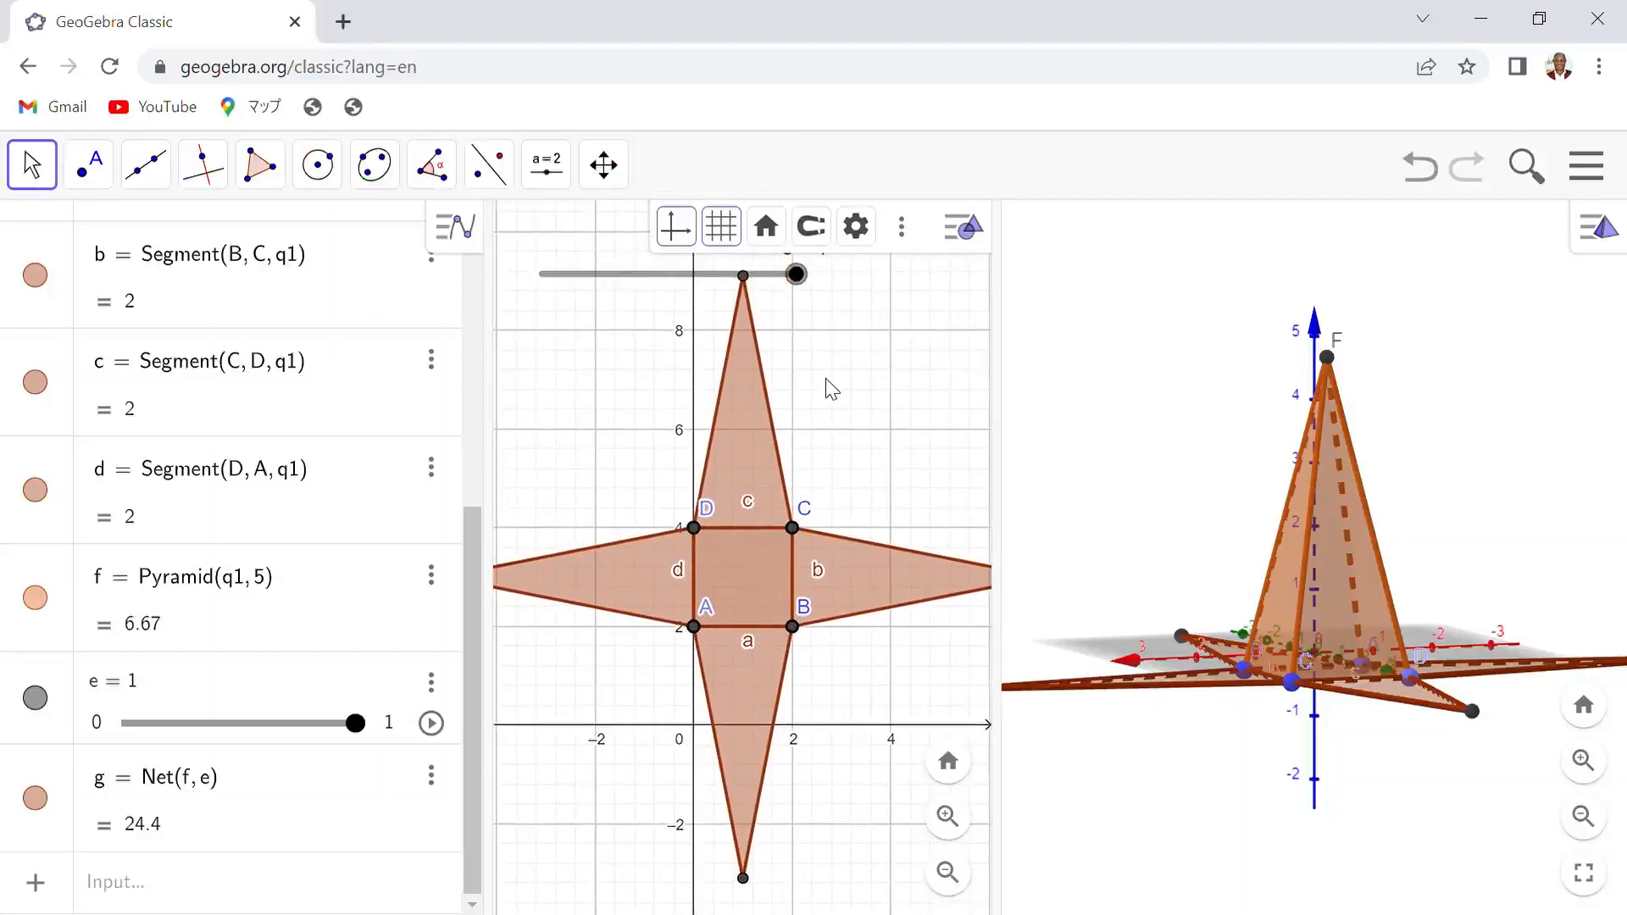
scroll(835, 391, down, 5)
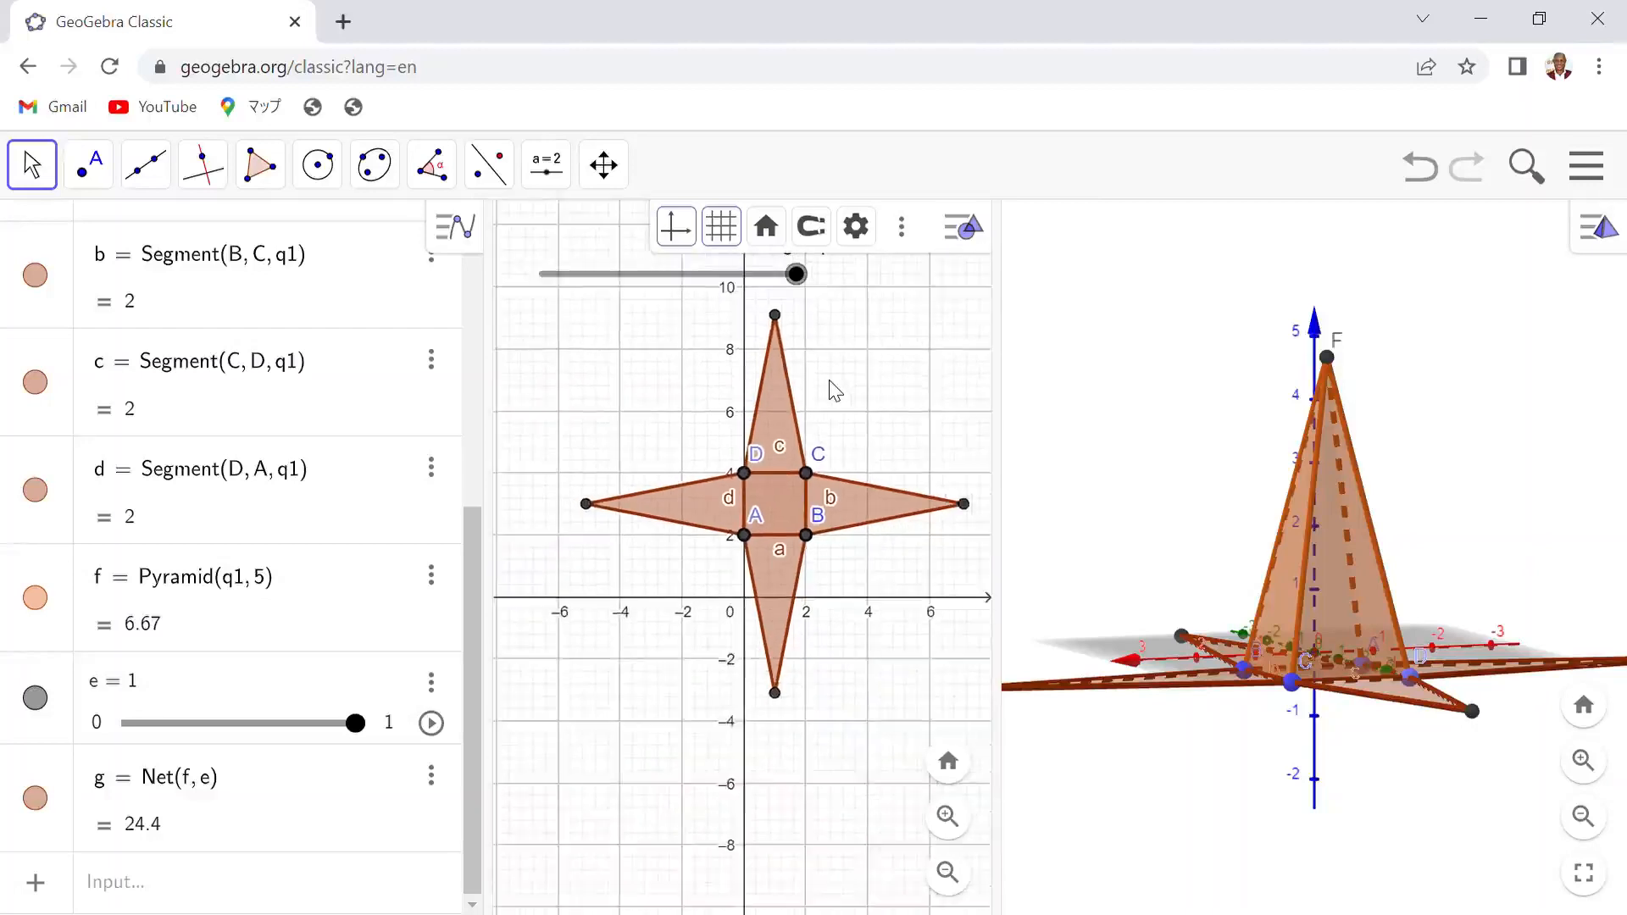
scroll(835, 390, up, 7)
scroll(835, 391, down, 5)
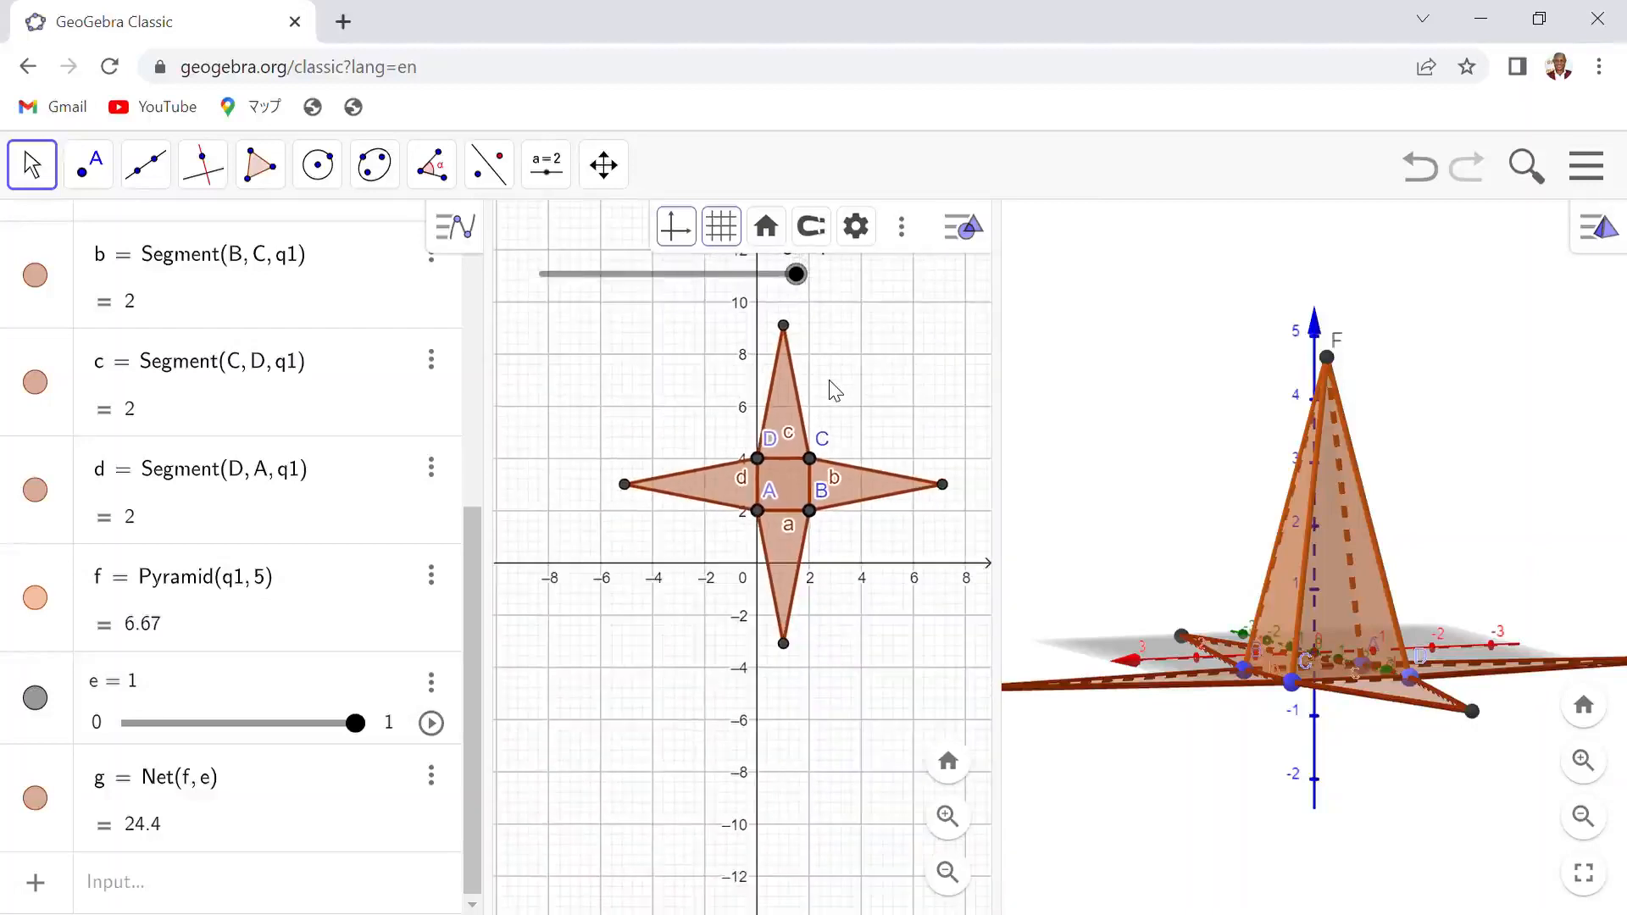
scroll(835, 391, up, 4)
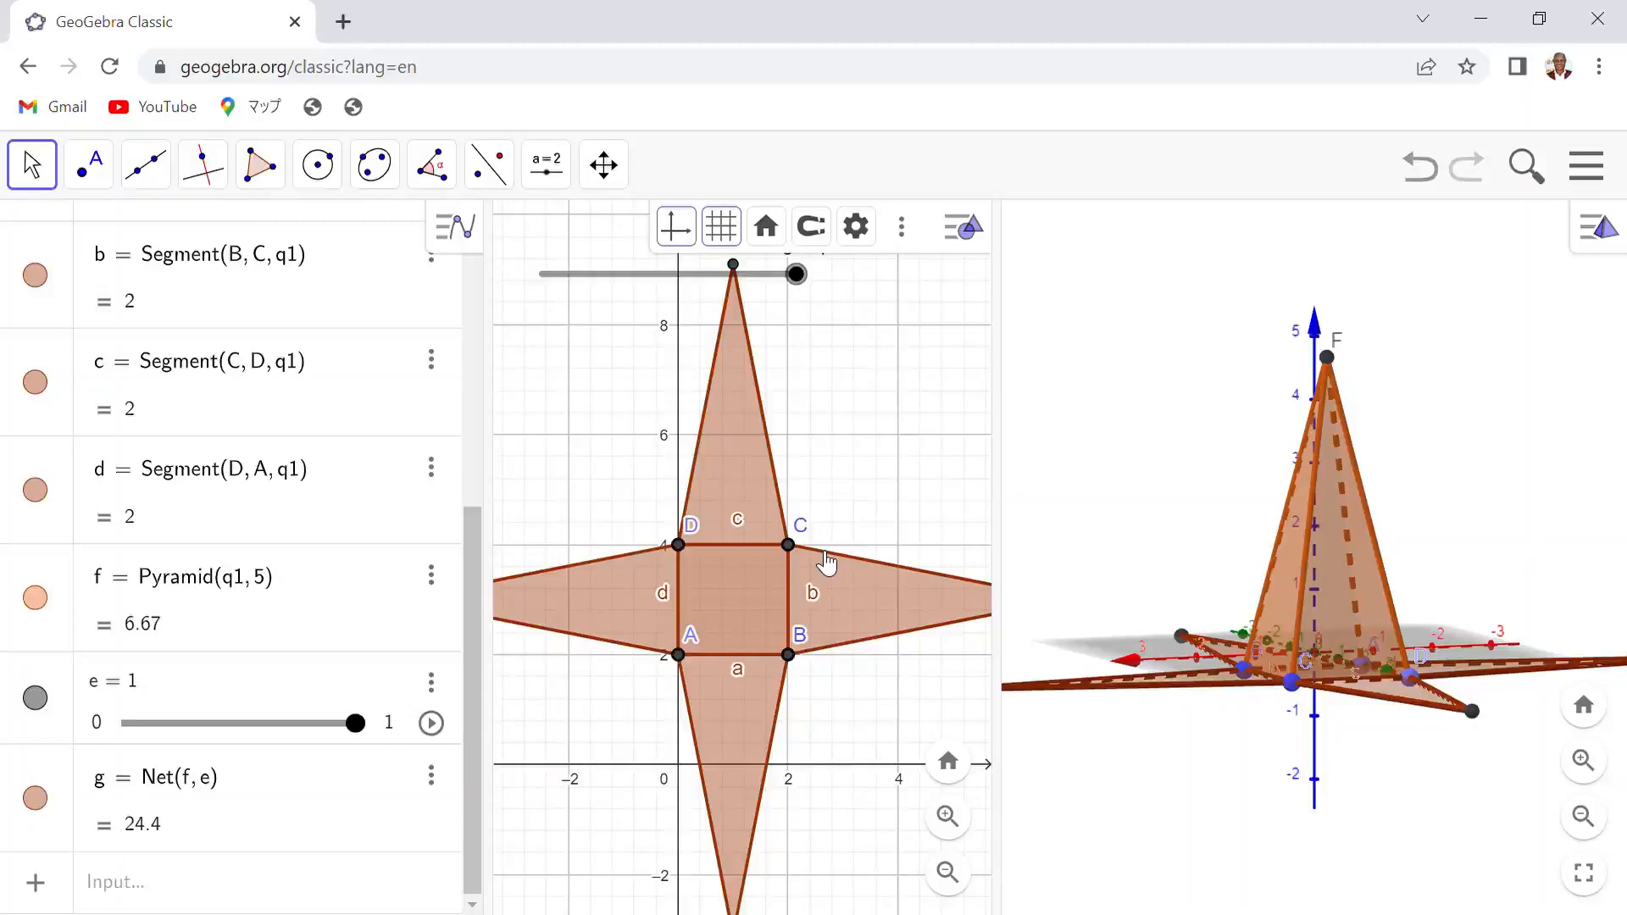
scroll(827, 562, down, 5)
scroll(826, 562, up, 4)
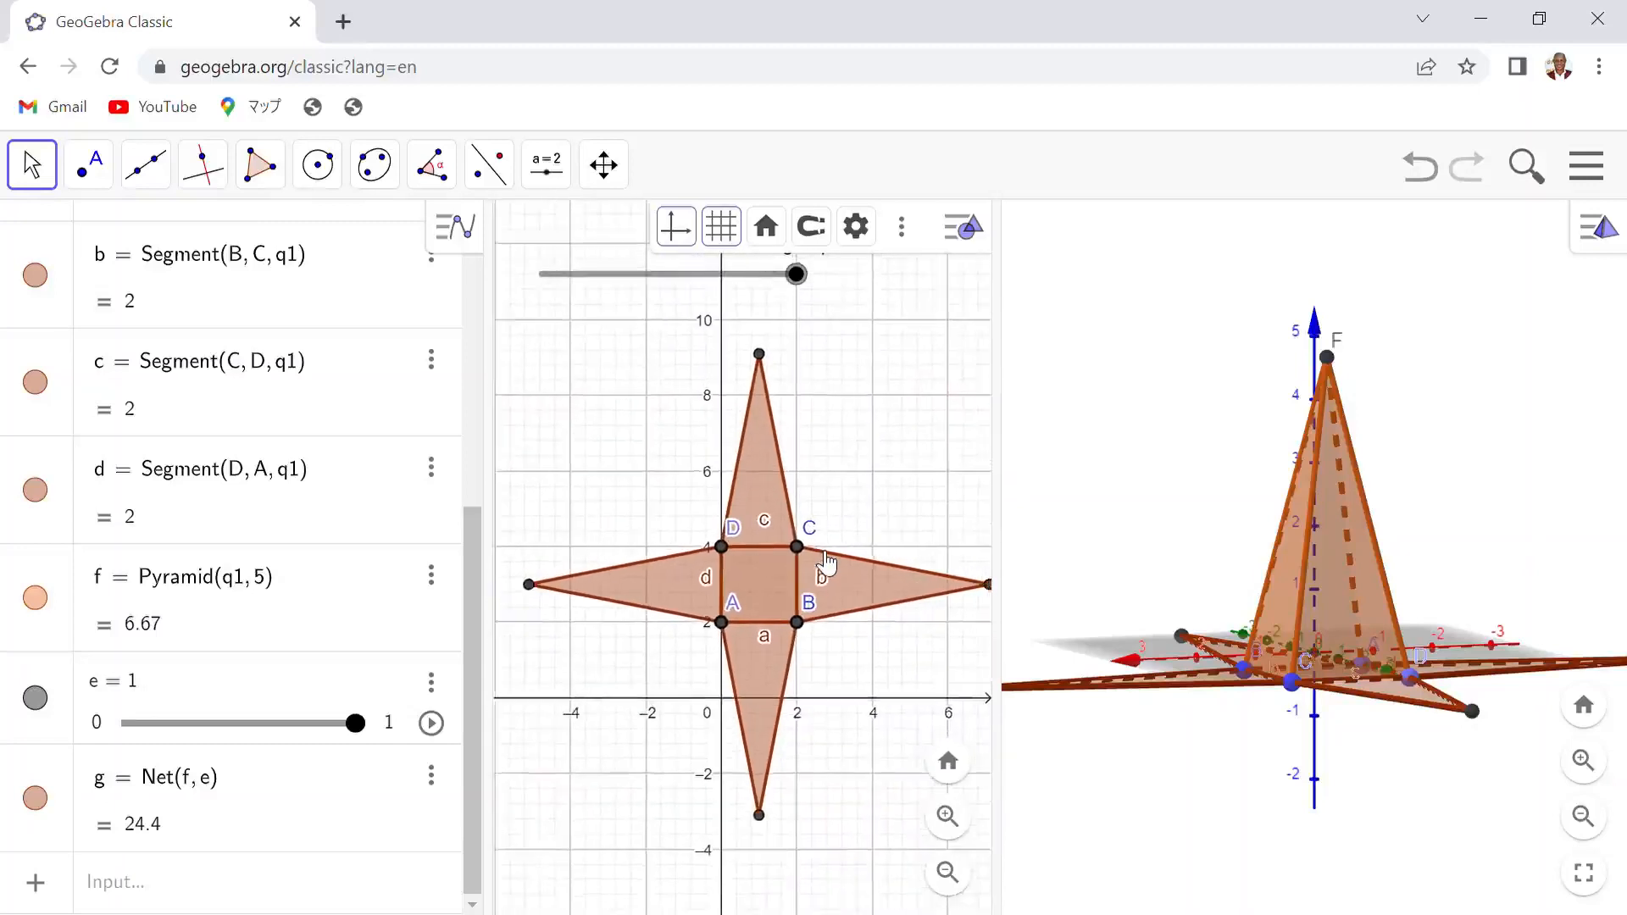
scroll(826, 562, up, 2)
scroll(826, 562, down, 2)
scroll(826, 561, up, 1)
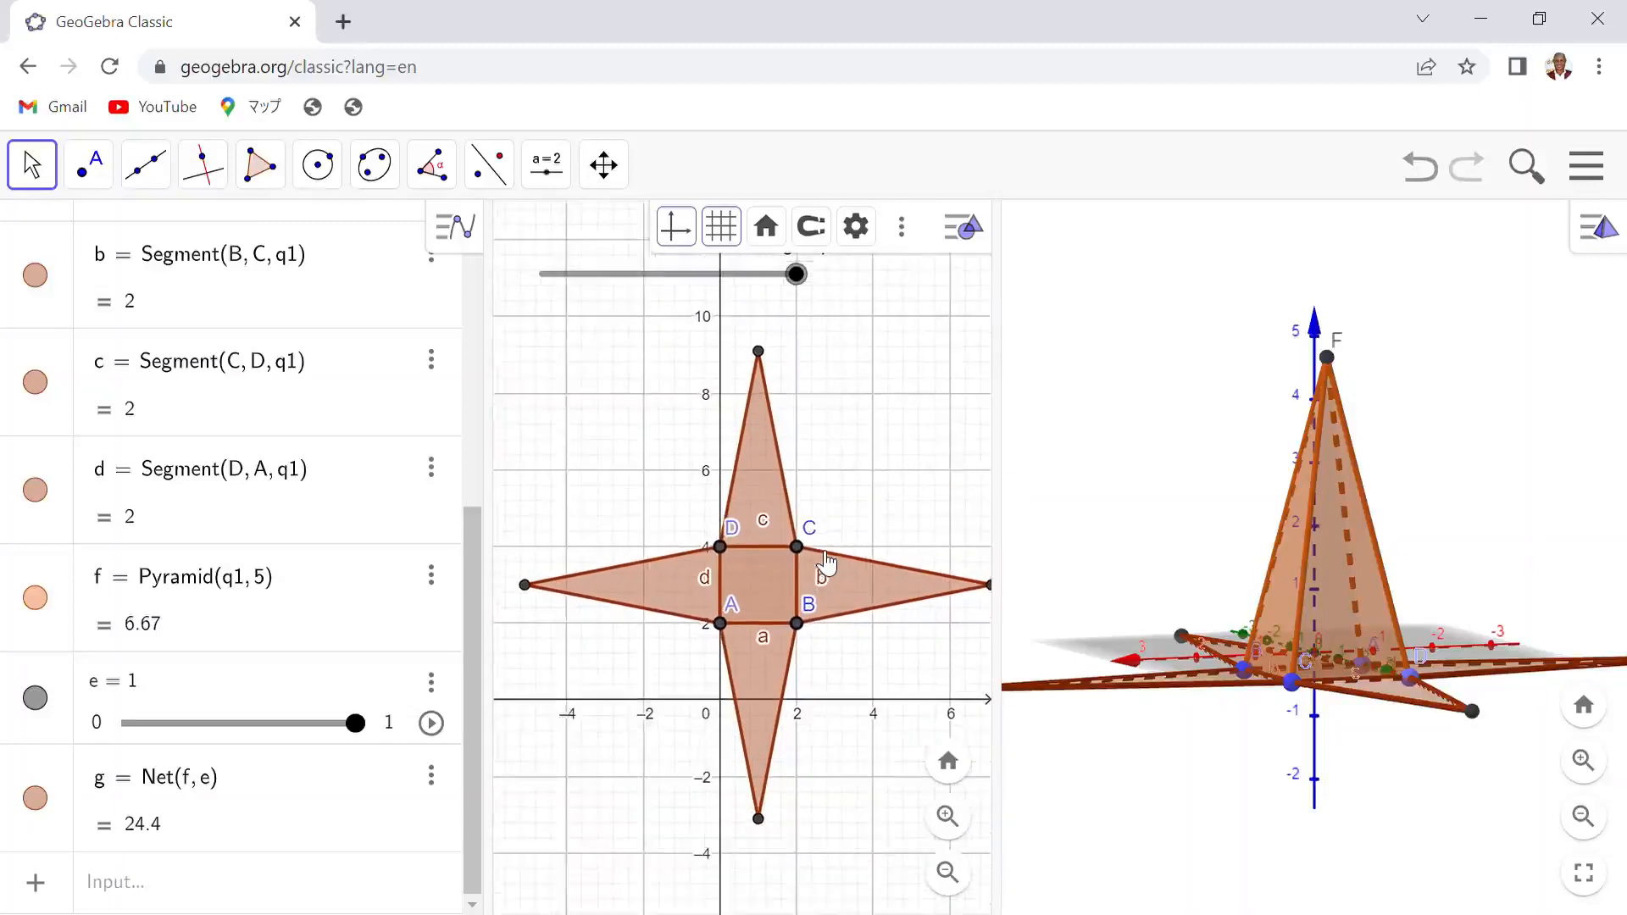
scroll(826, 562, up, 1)
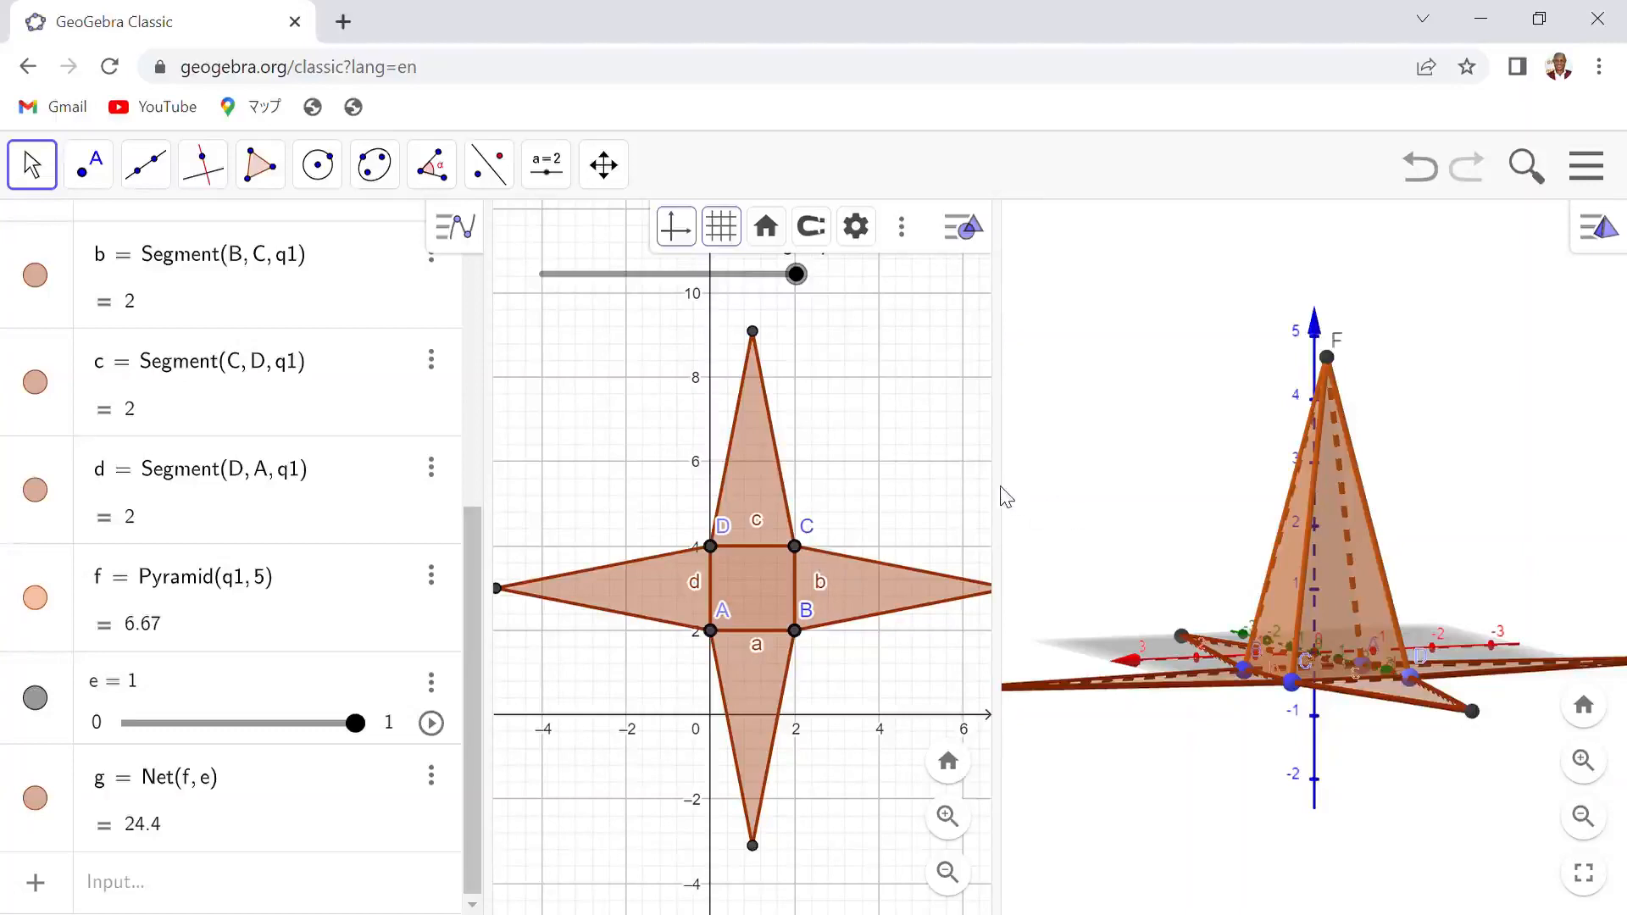
drag(1001, 492, 1039, 496)
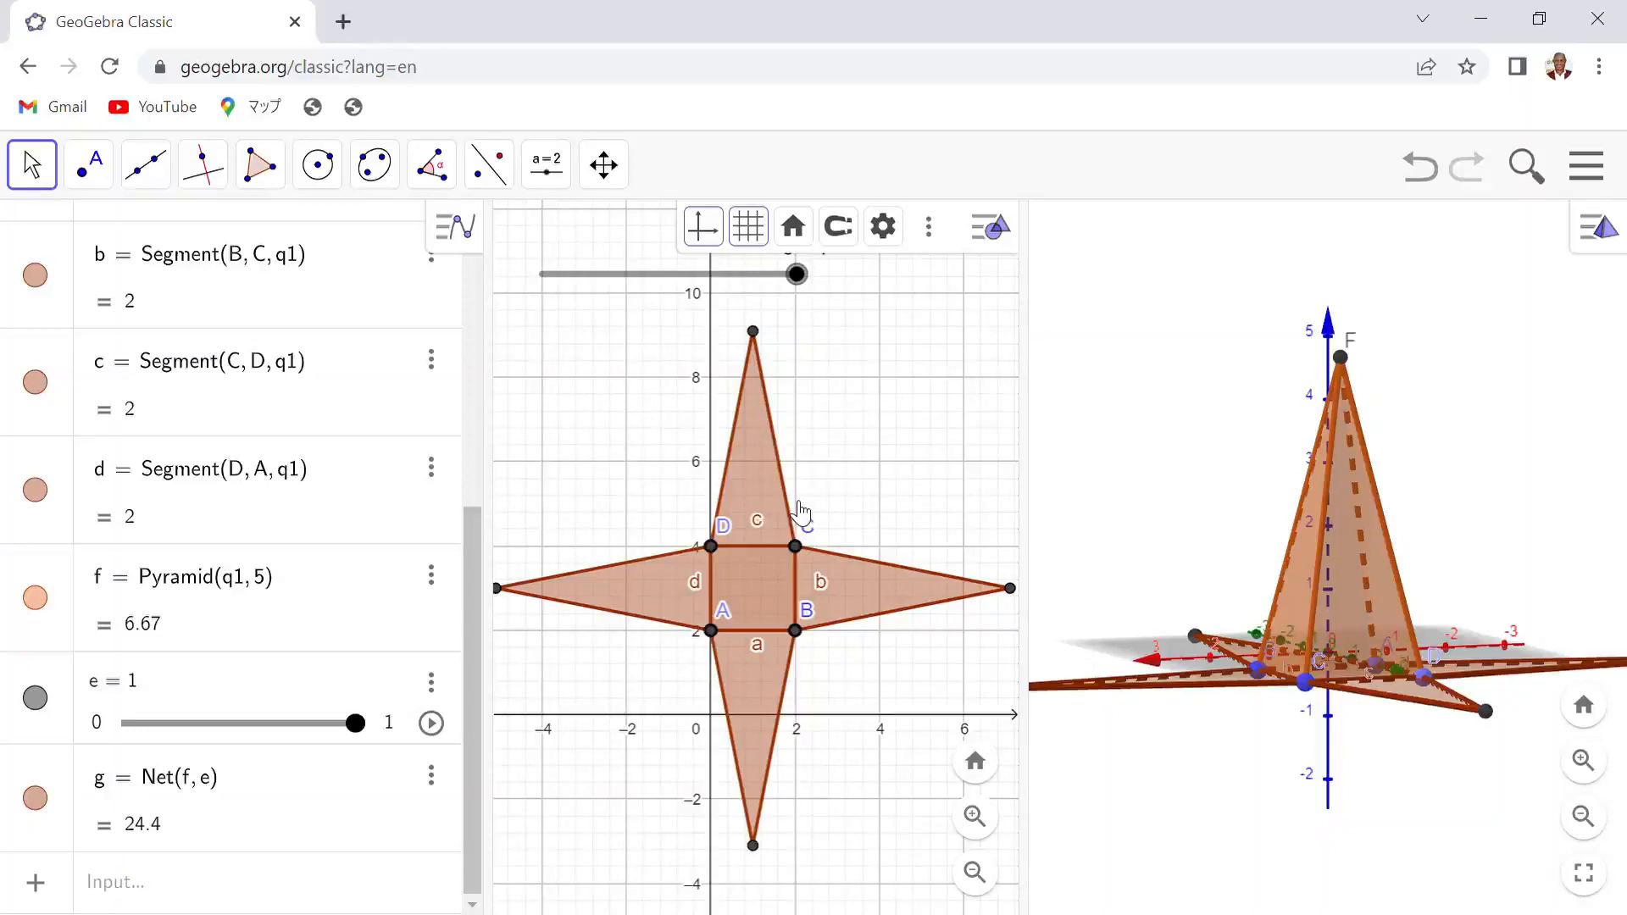
- Color the net's upper triangular face blue
click(762, 480)
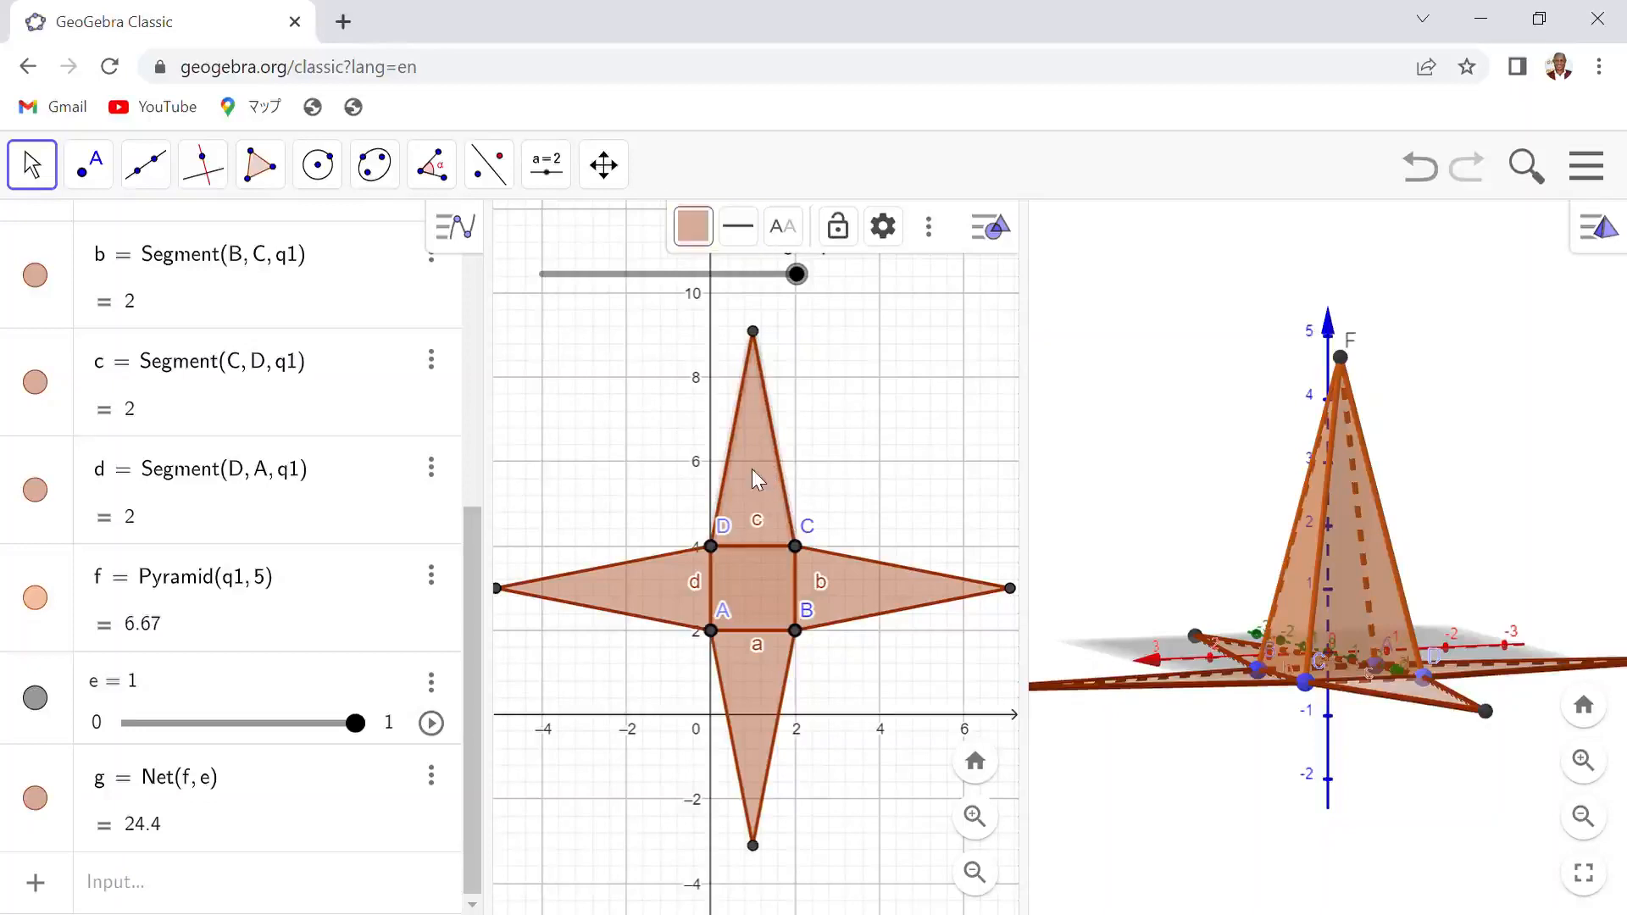
click(698, 232)
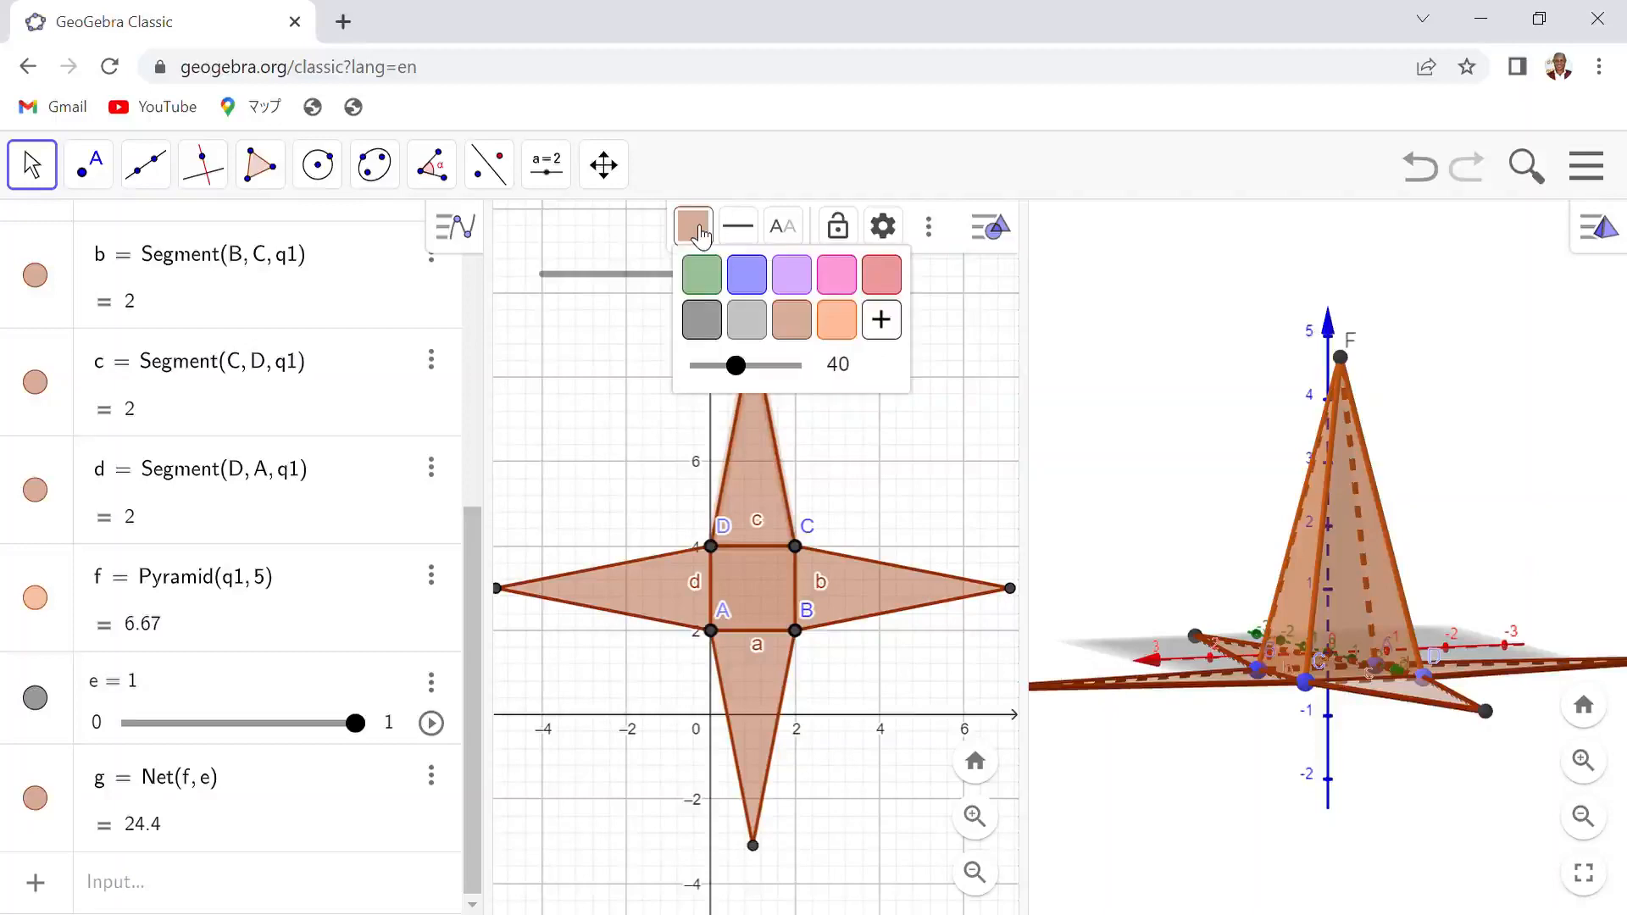
click(758, 282)
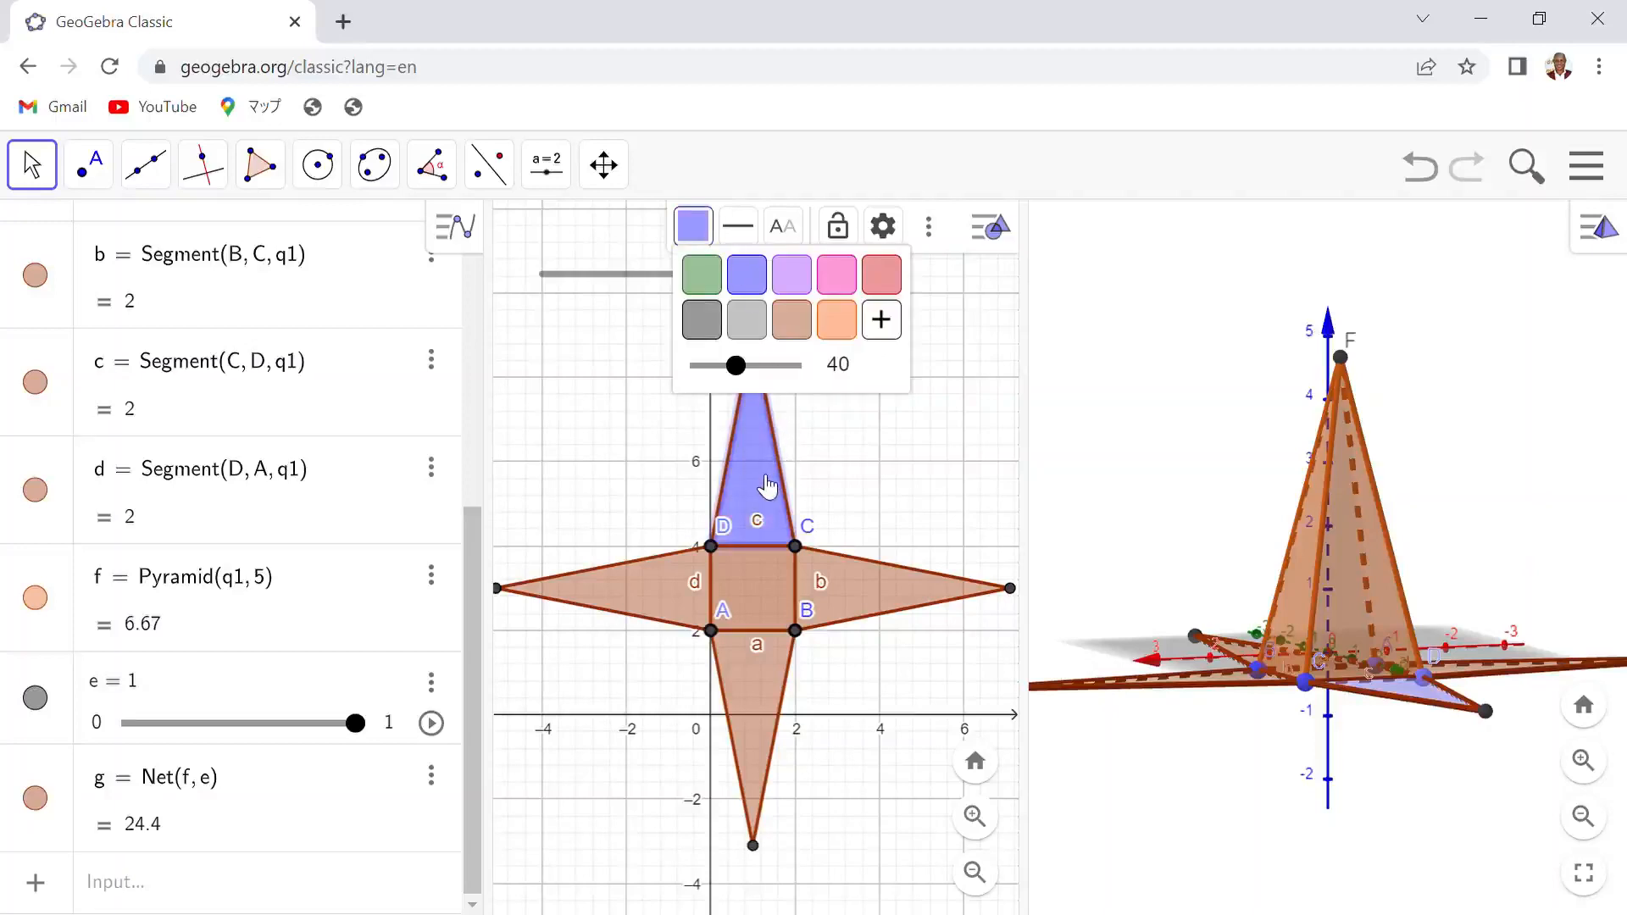
- Make the blue upper face fully opaque, then color the left triangular face pink with opacity 100
drag(745, 373, 814, 370)
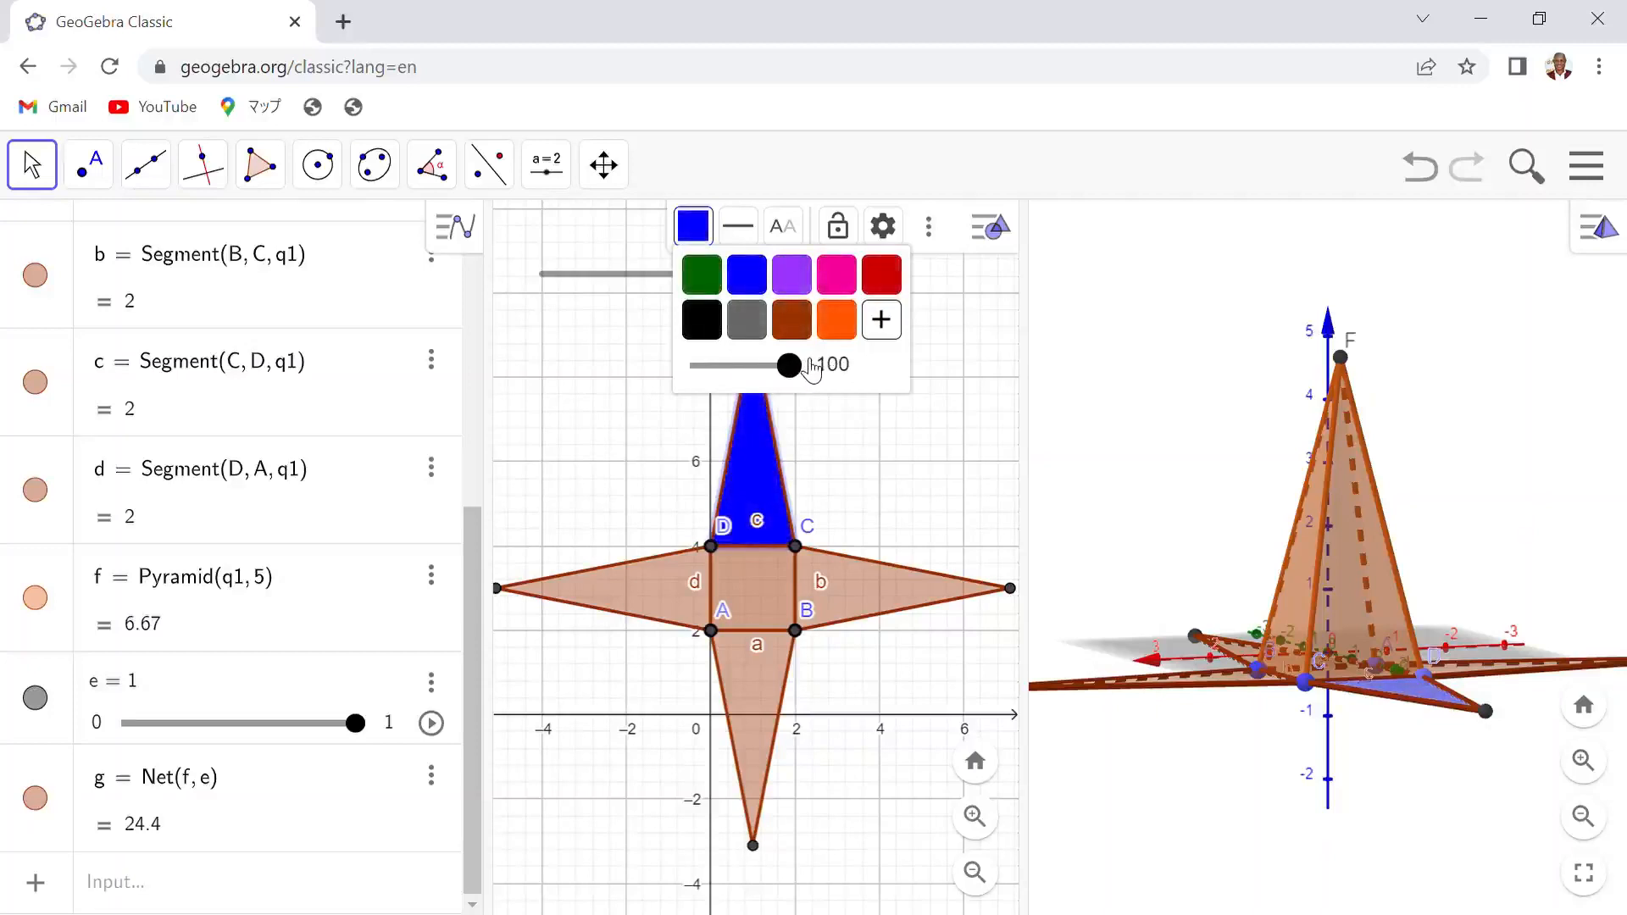
click(644, 573)
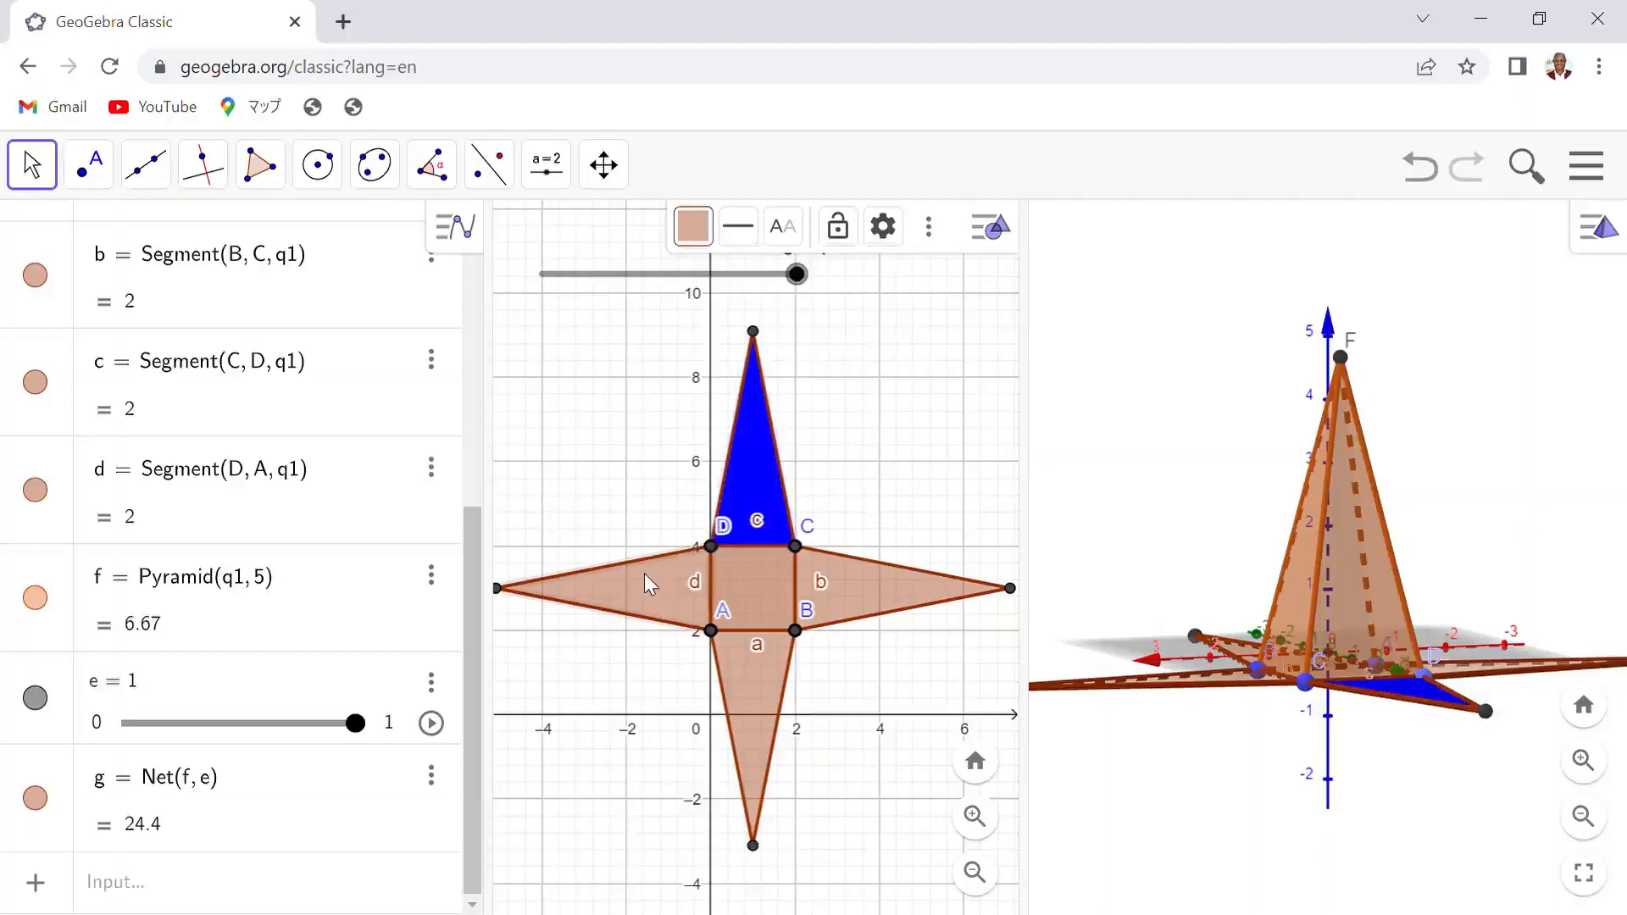
click(710, 225)
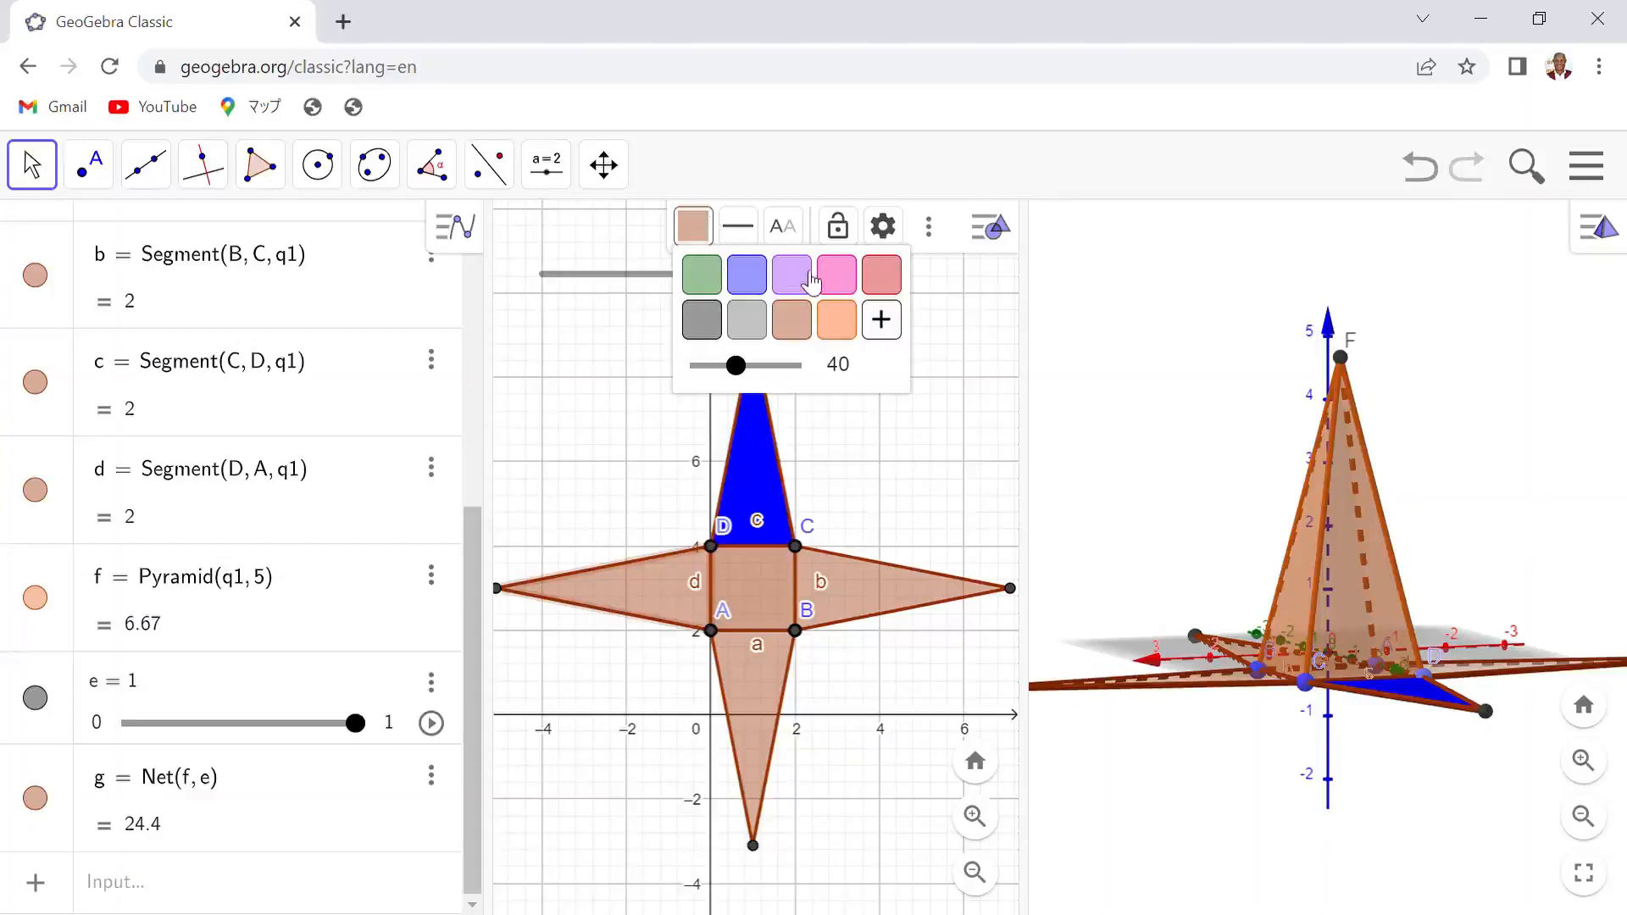
click(854, 274)
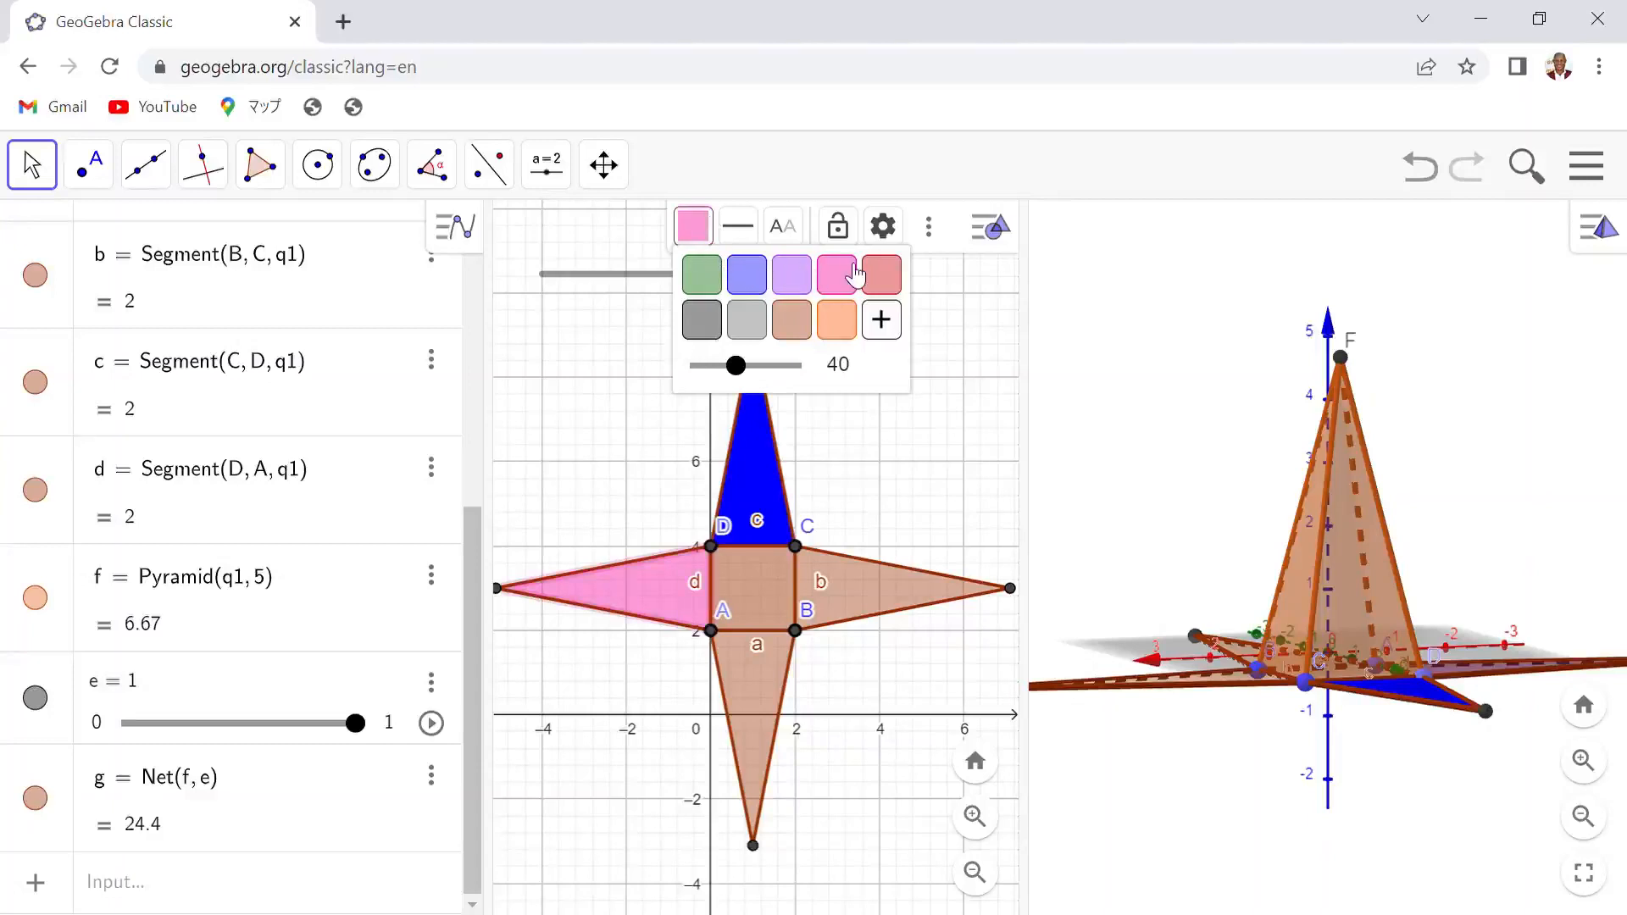
drag(736, 366, 829, 371)
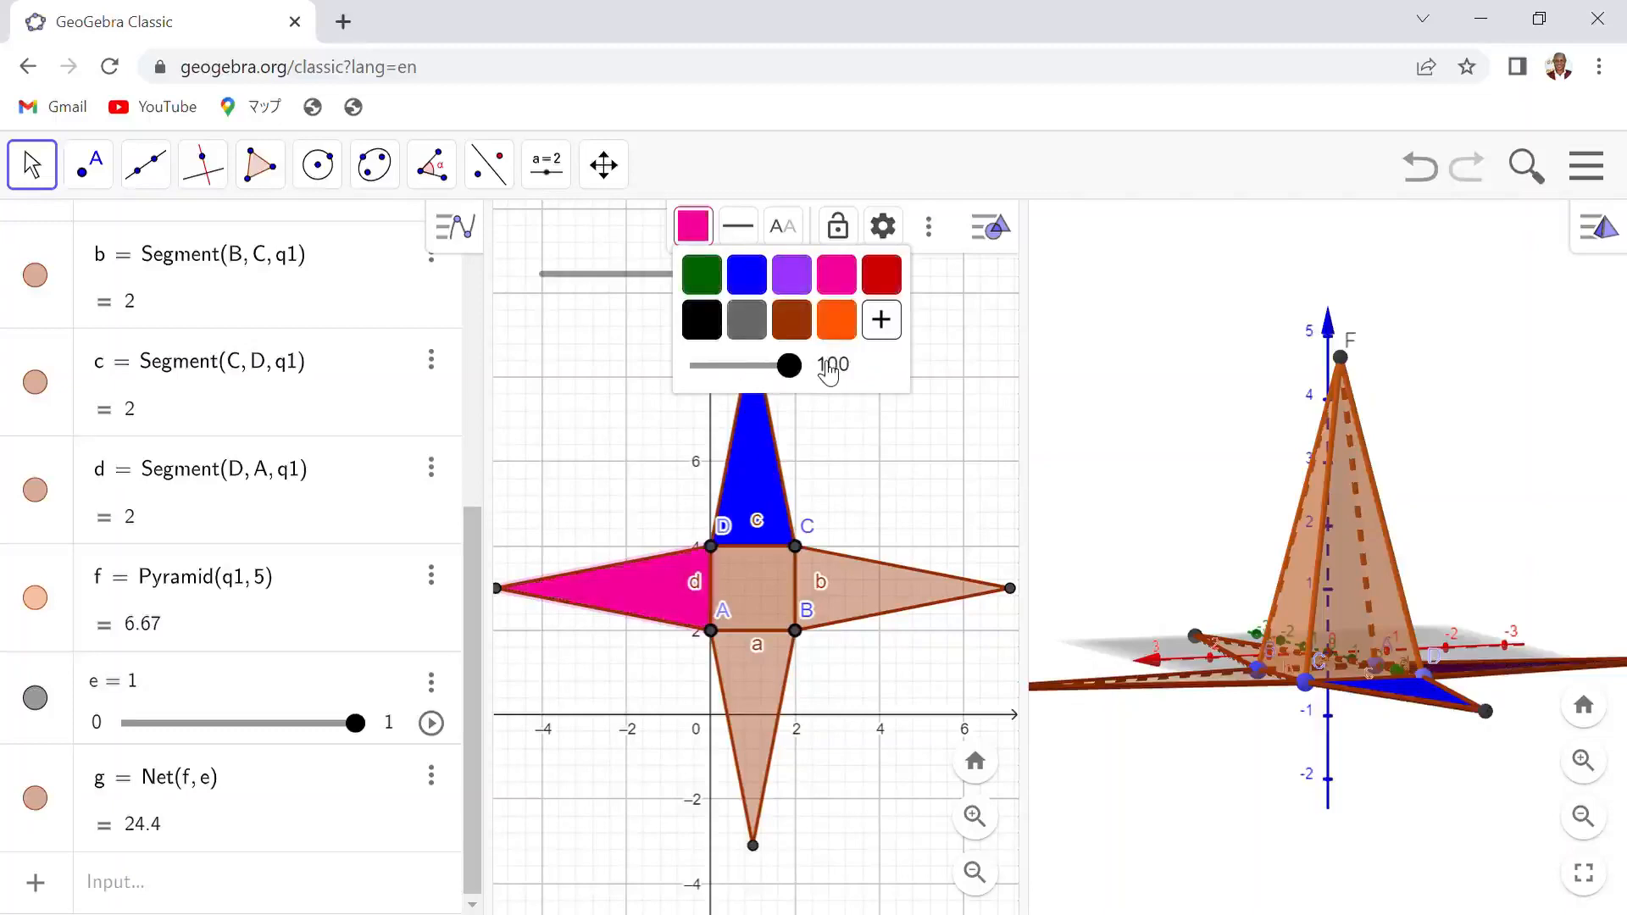
- Color the right triangular face orange with opacity 100
click(867, 603)
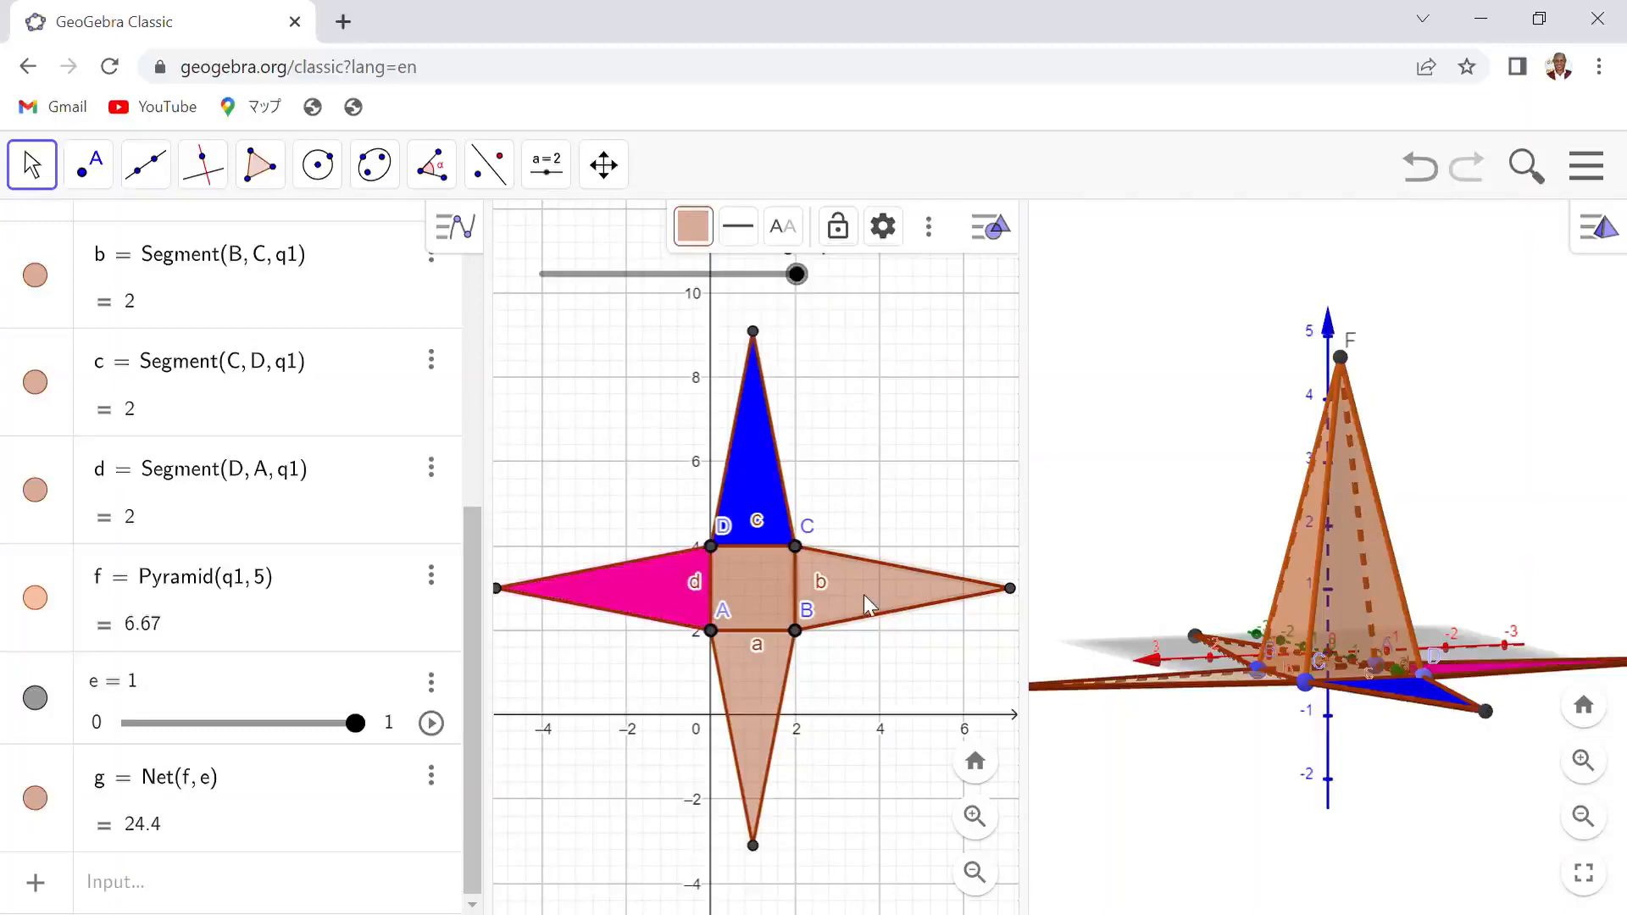
click(693, 226)
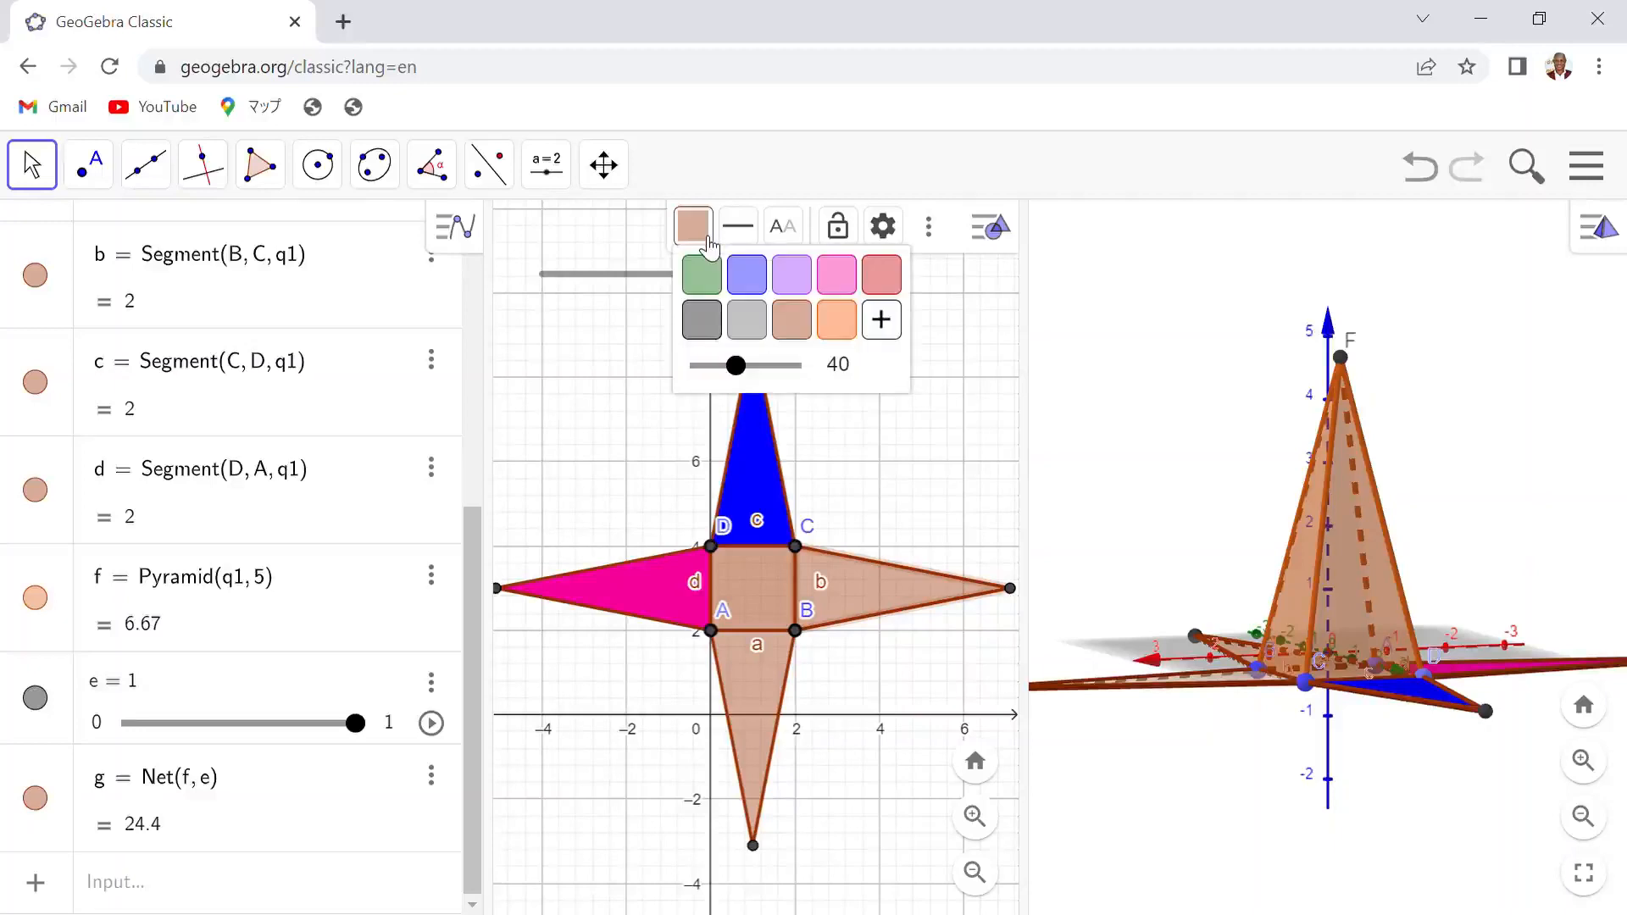
click(858, 324)
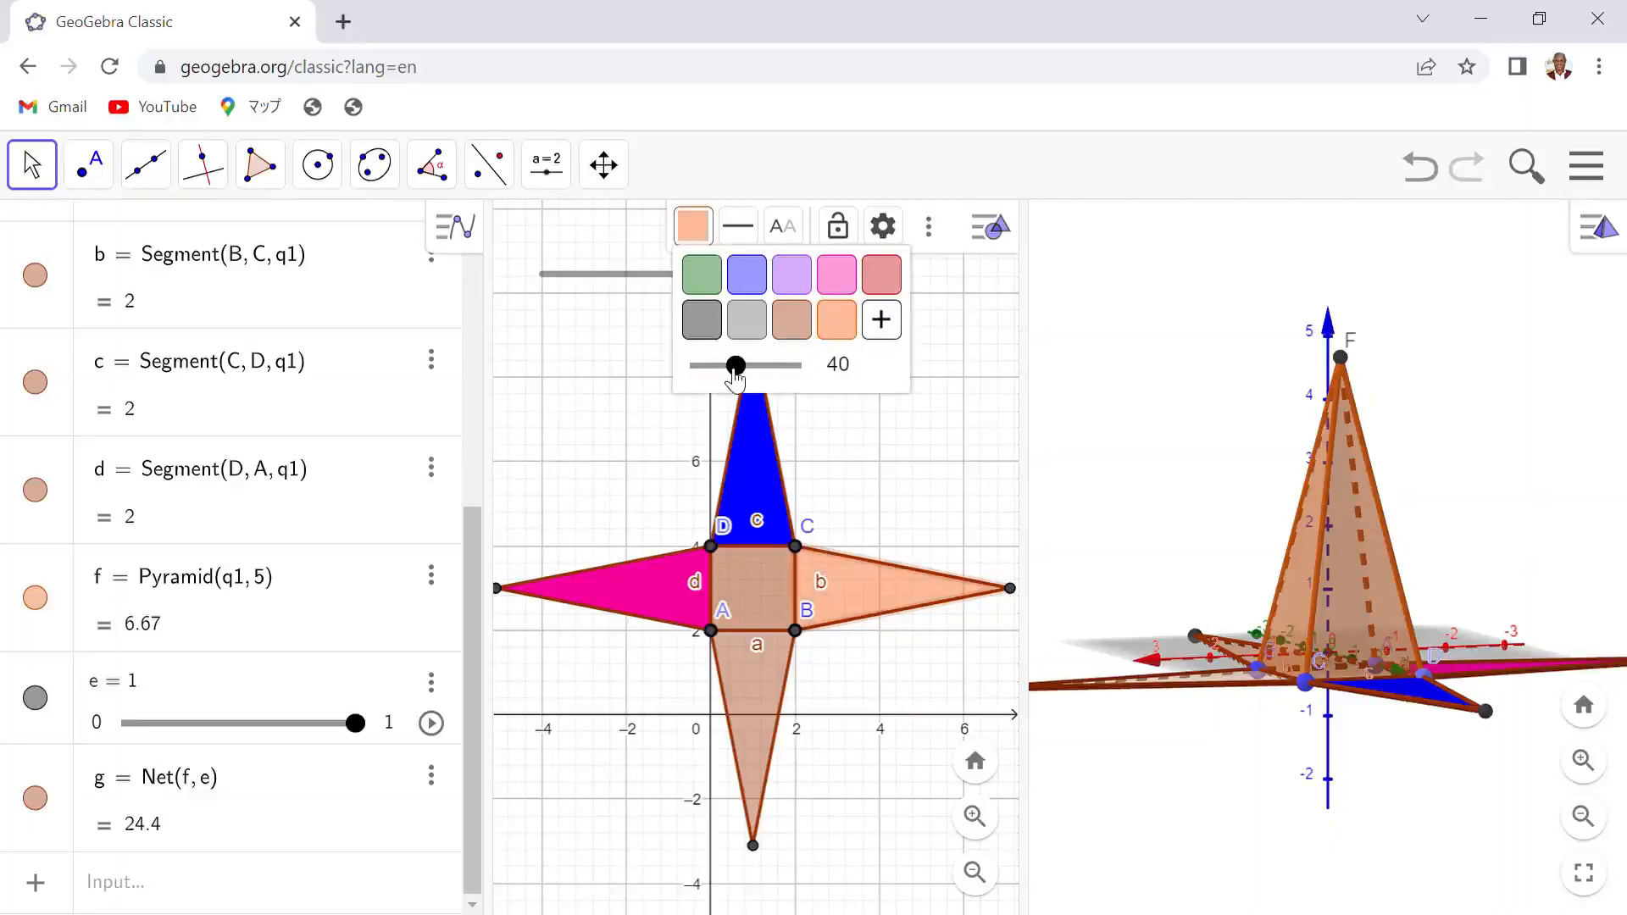
drag(735, 366, 839, 373)
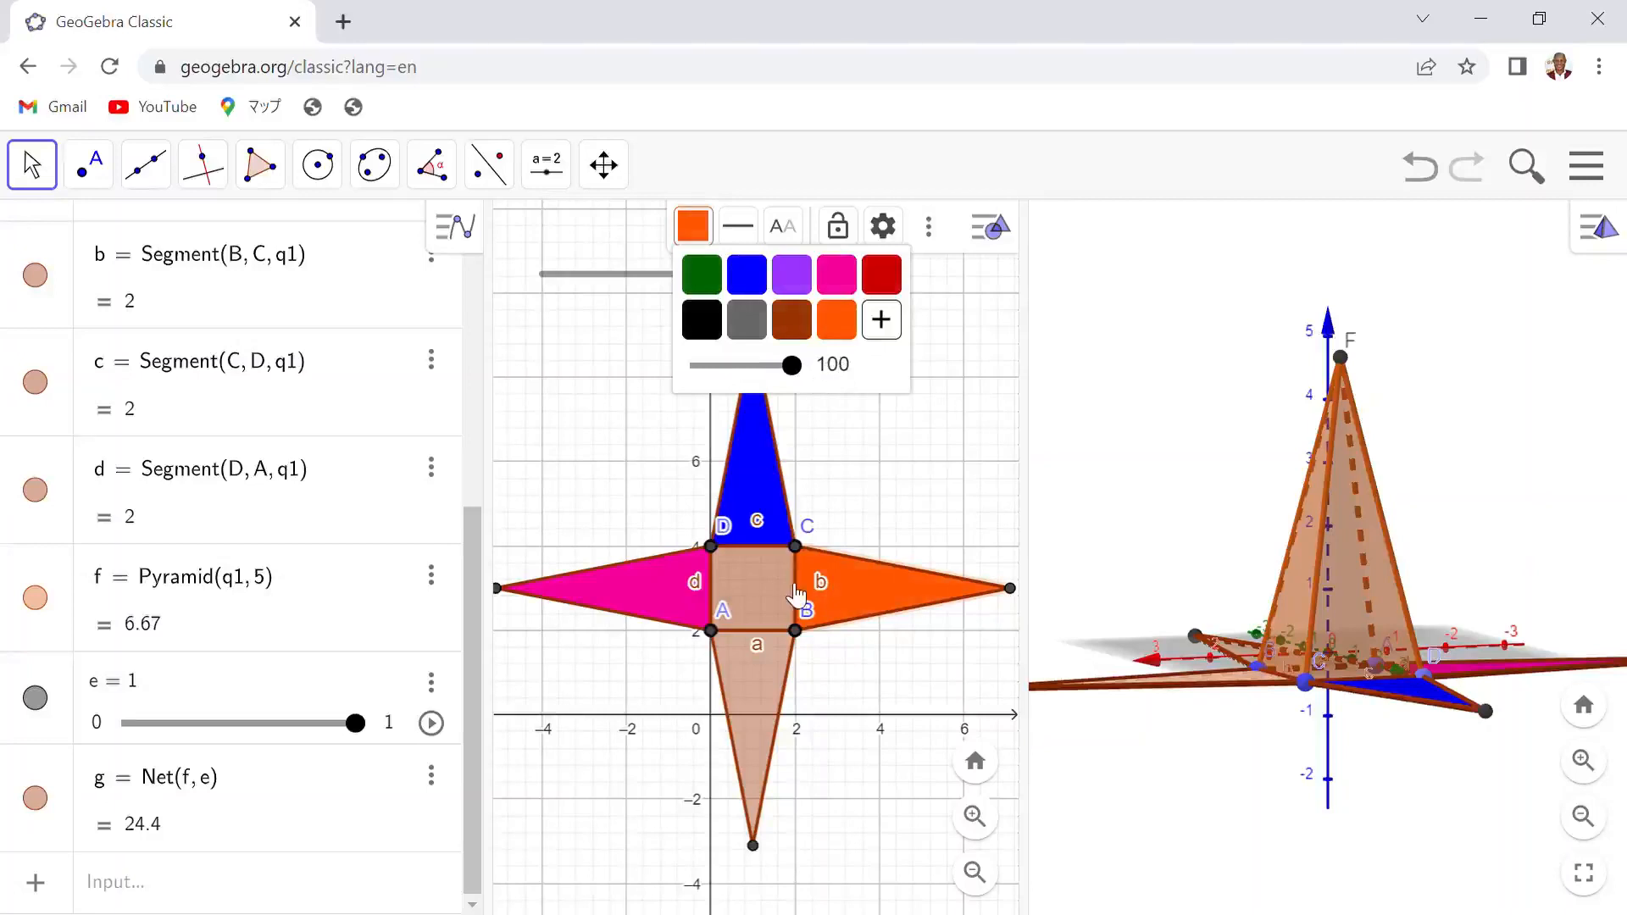
- Color the lower triangular face lime from the custom color palette and raise its opacity
click(761, 681)
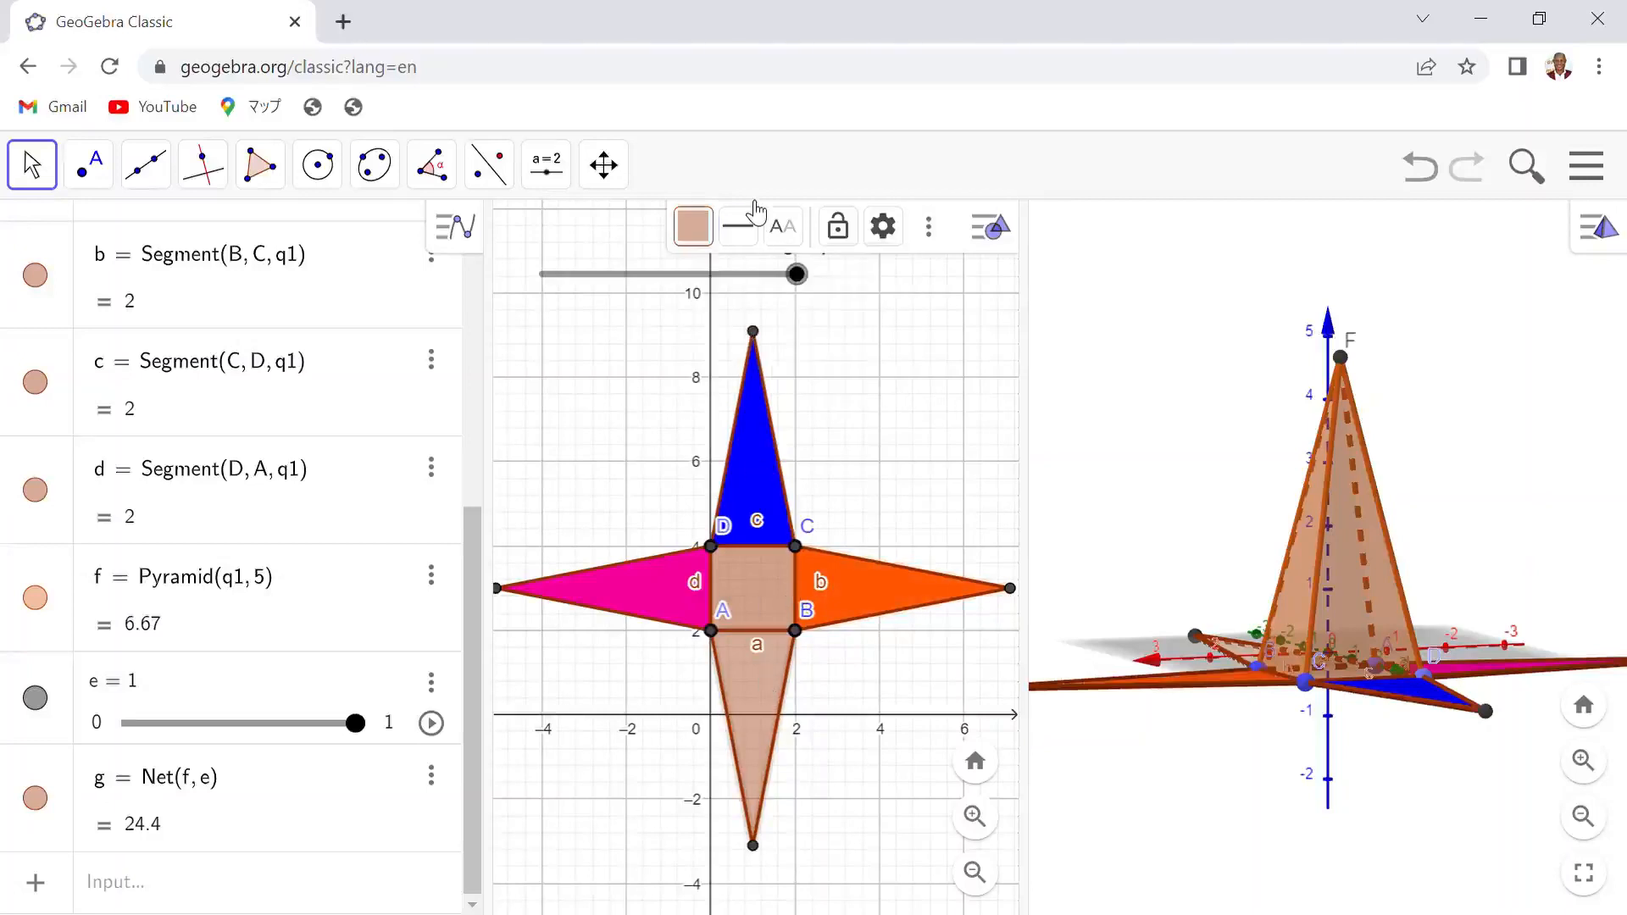
click(705, 234)
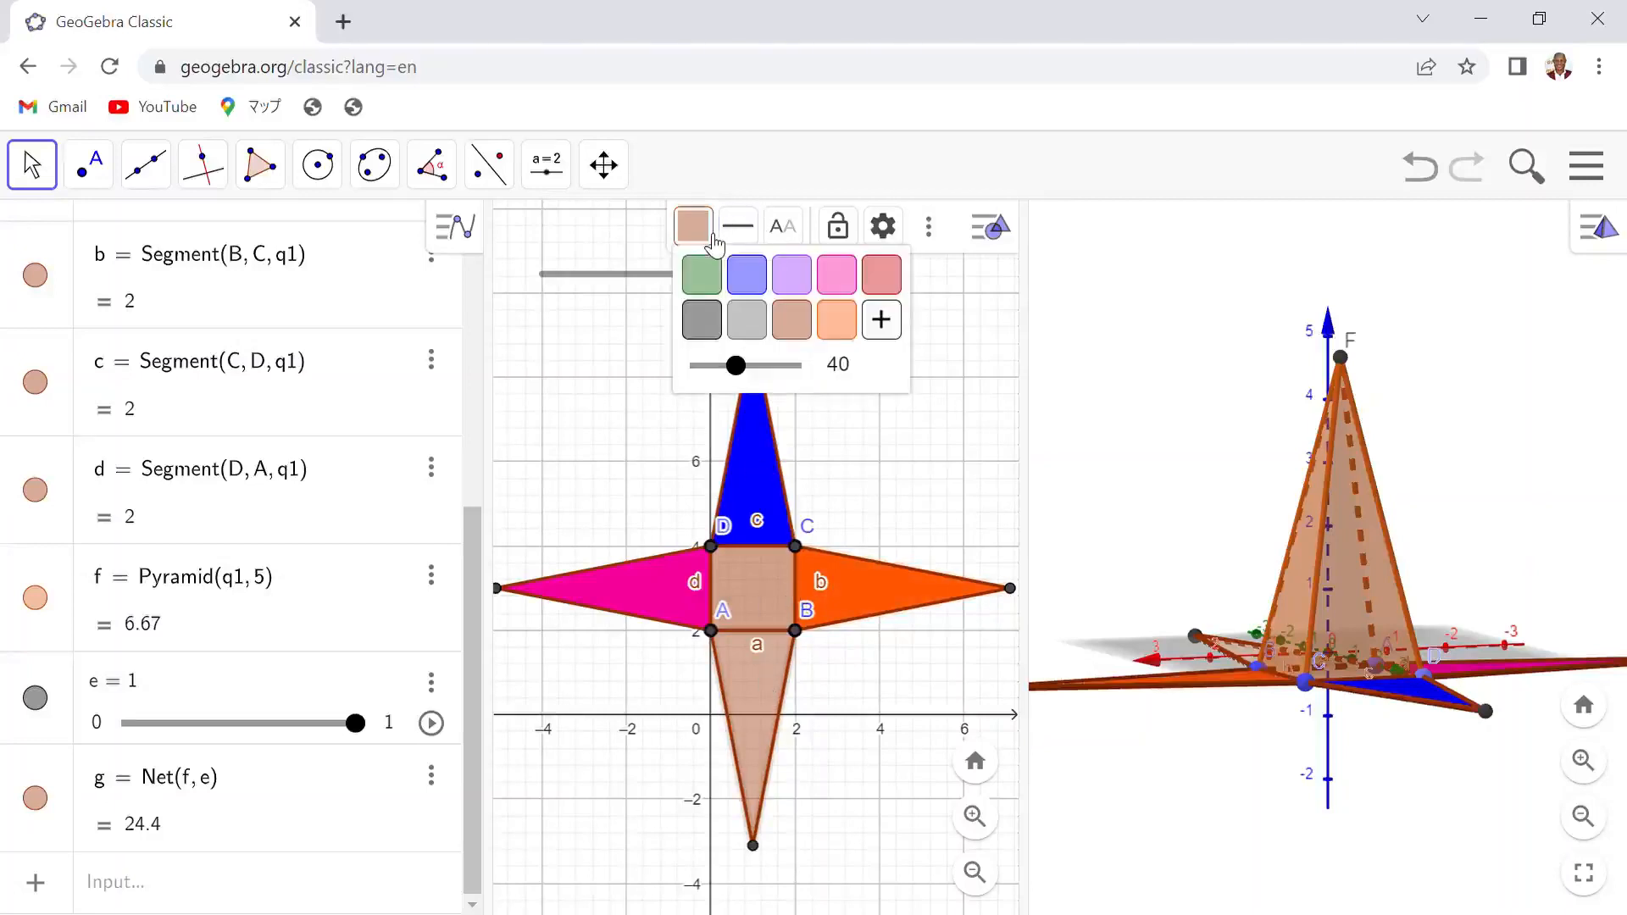
click(881, 320)
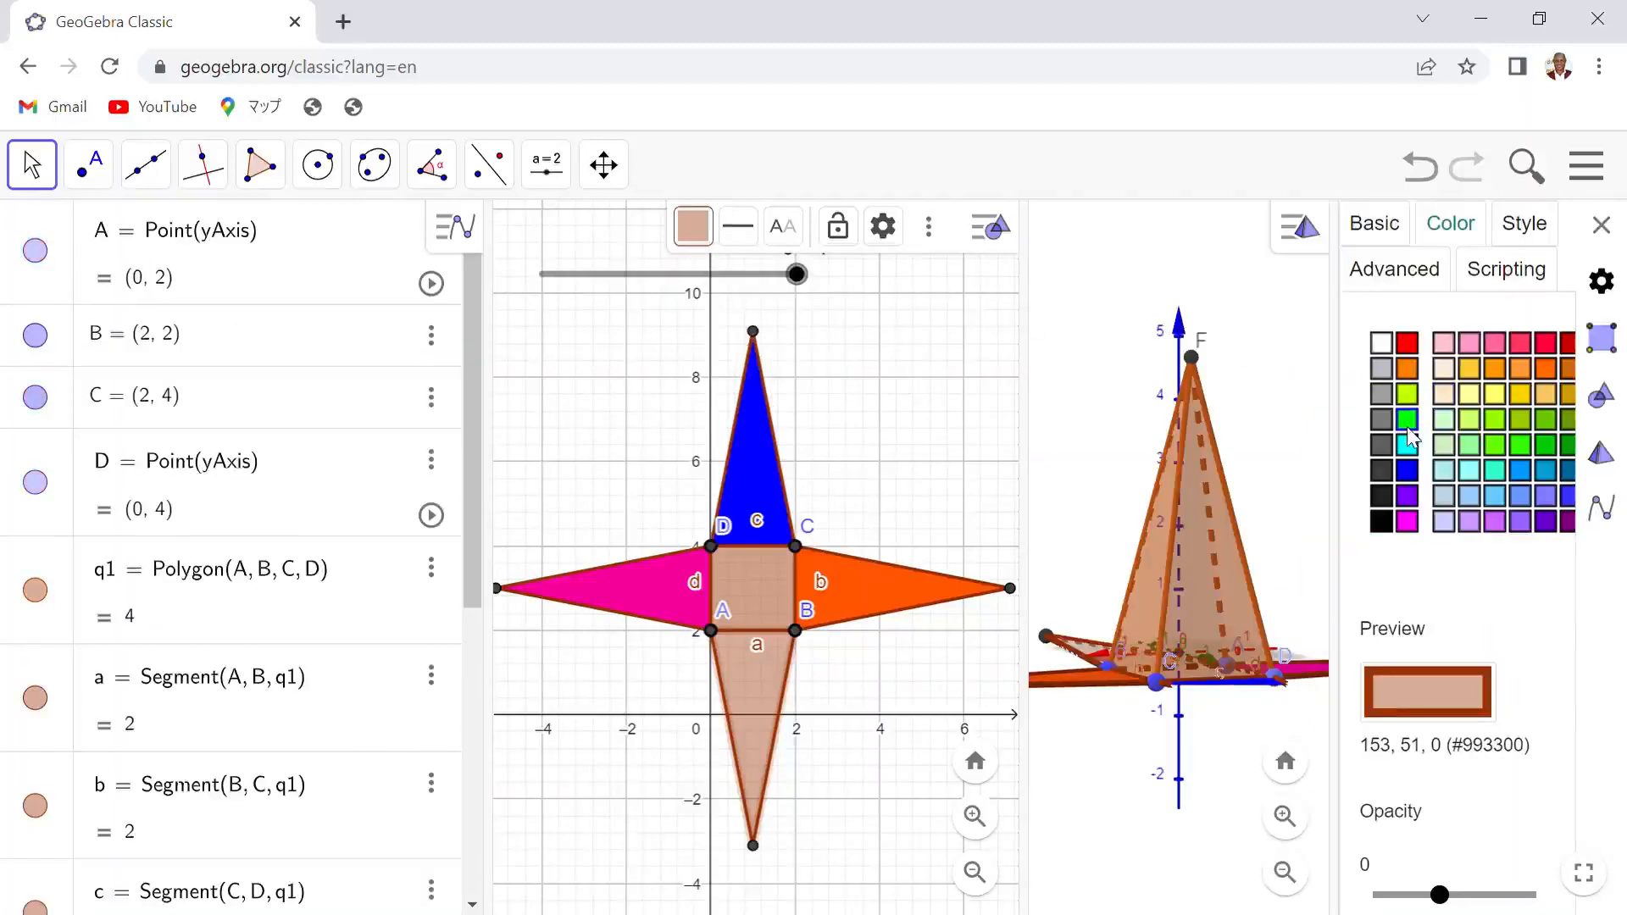
click(1407, 393)
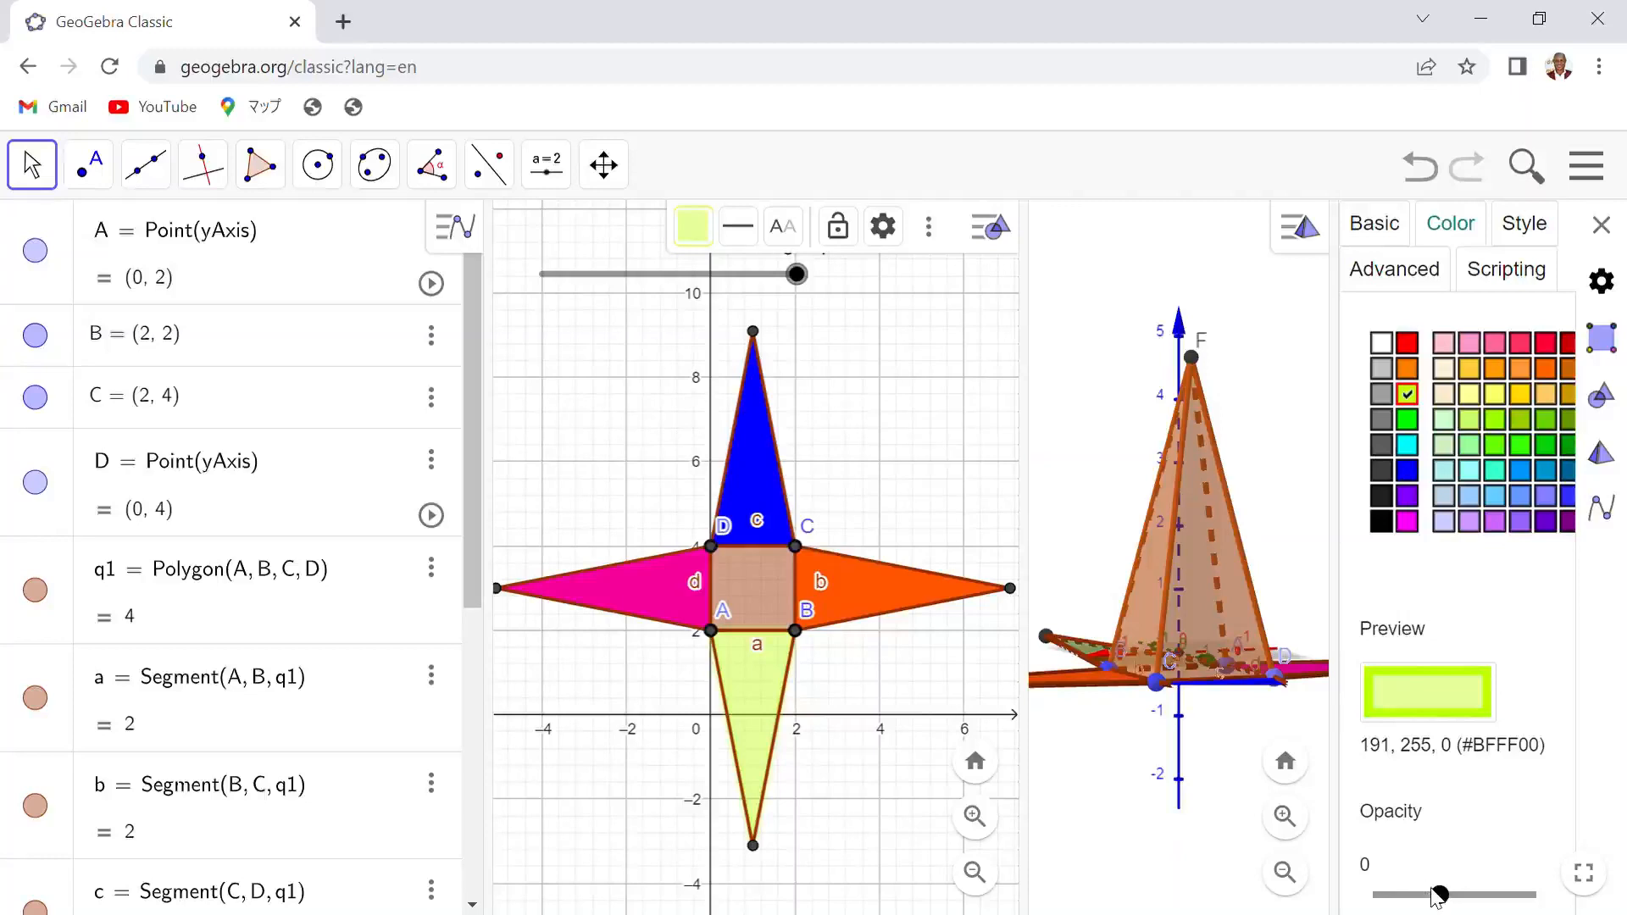
drag(1441, 897, 1525, 891)
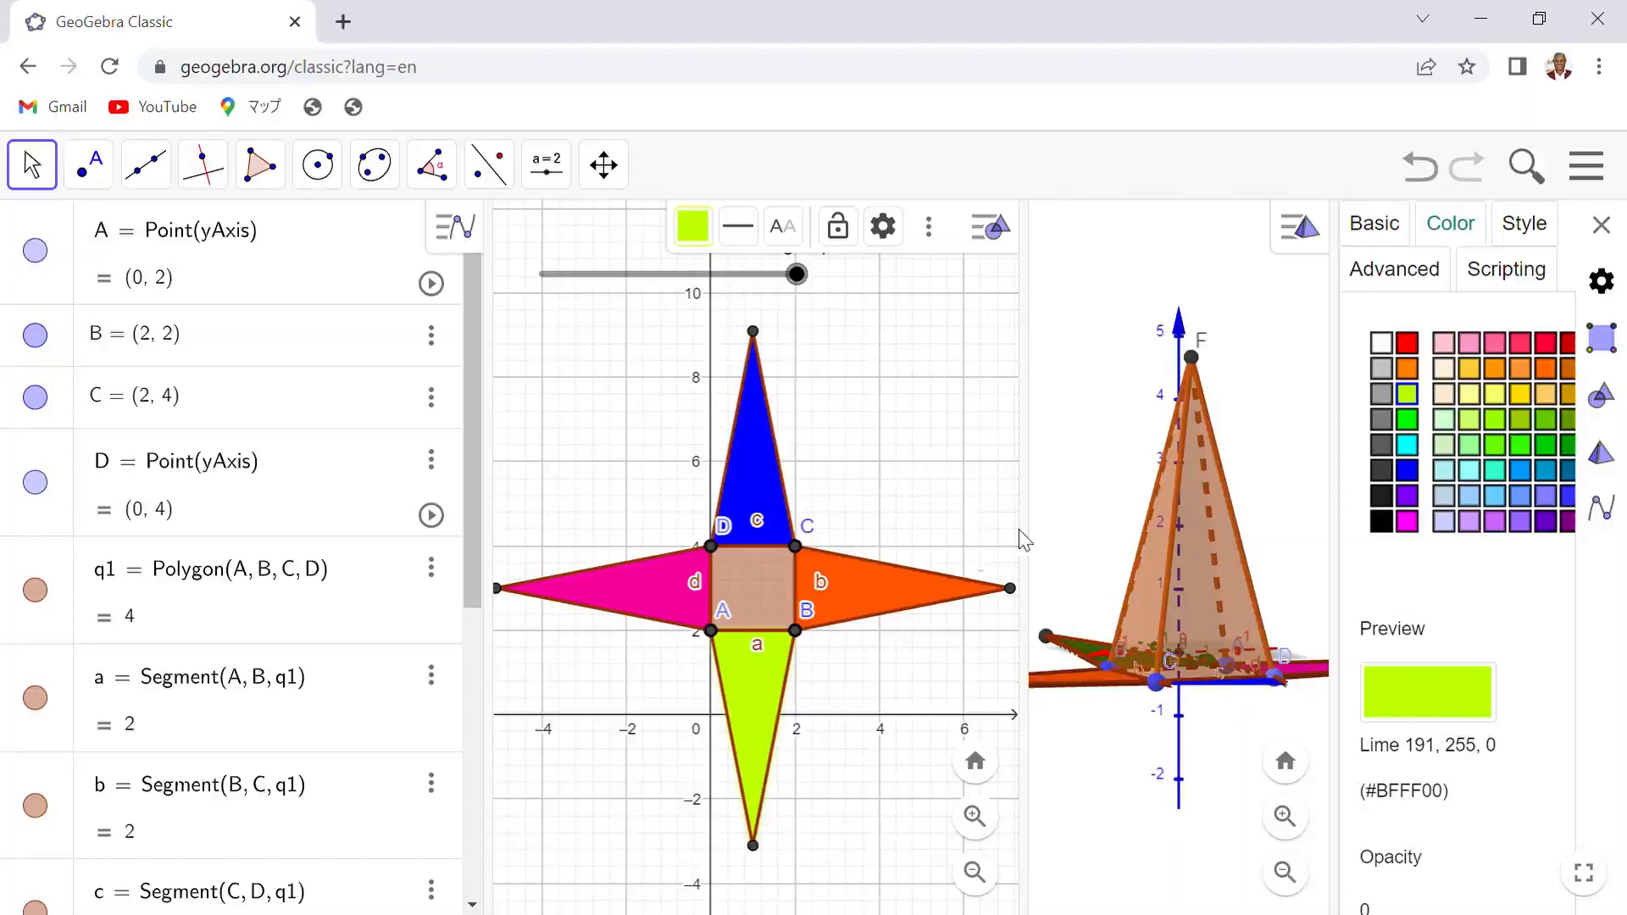
click(1601, 224)
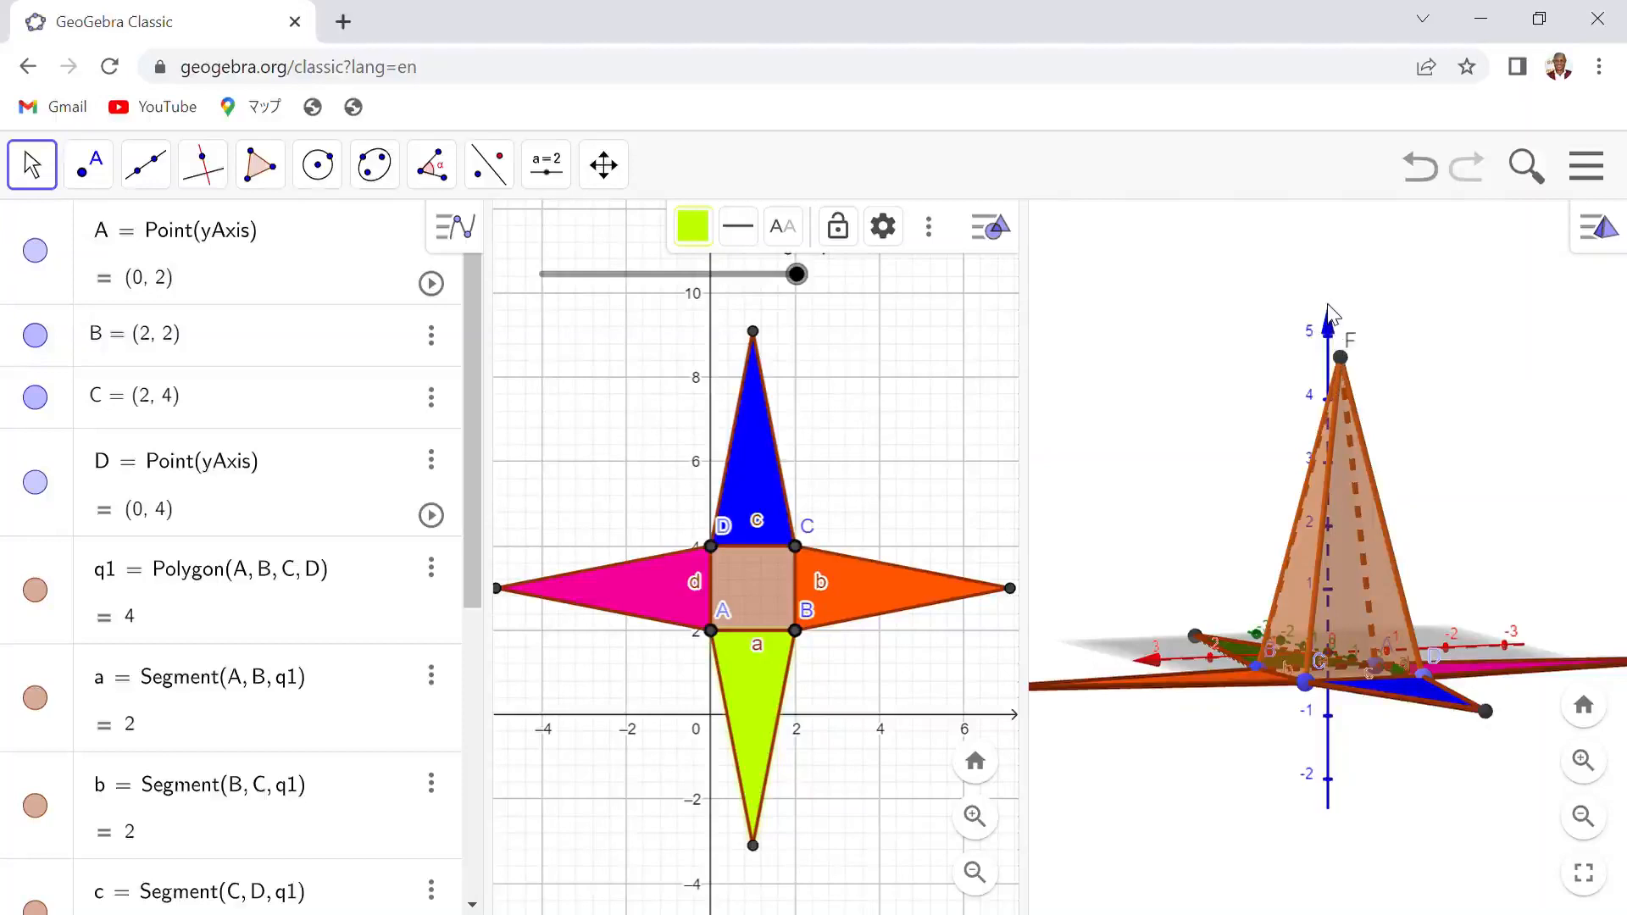
- Fold the net back onto the pyramid by setting slider e to 0
click(1625, 427)
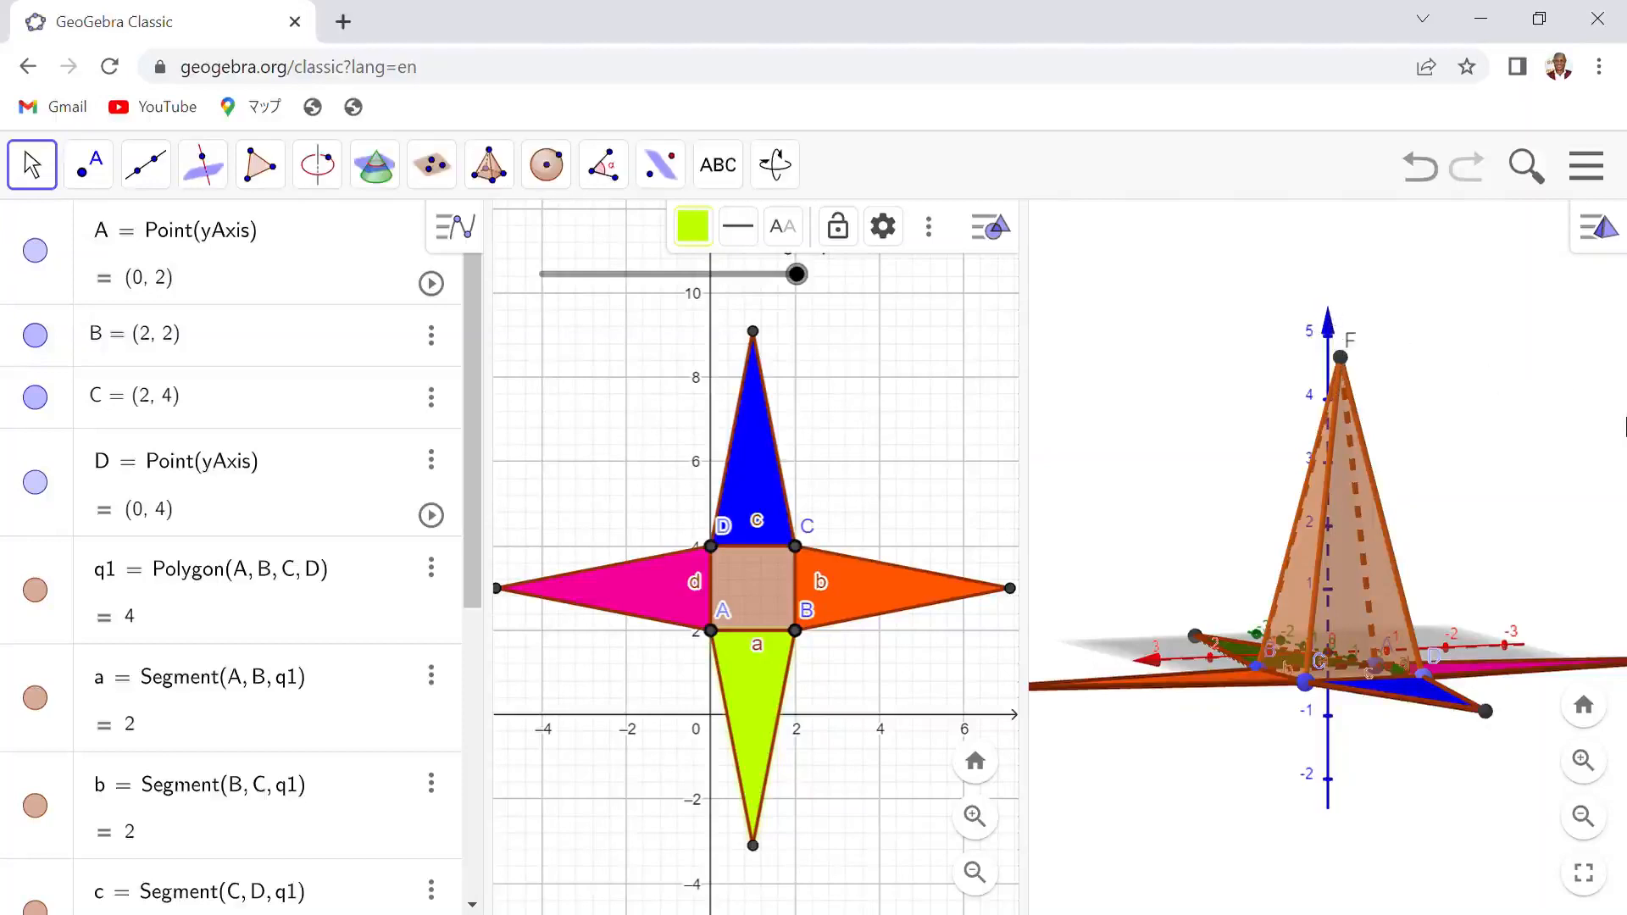
mouse_move(1625, 420)
mouse_down()
mouse_move(1597, 383)
mouse_move(1531, 447)
mouse_move(1587, 485)
mouse_move(1610, 458)
mouse_move(1612, 396)
mouse_move(1626, 451)
mouse_move(1608, 472)
mouse_move(1607, 422)
mouse_move(1622, 422)
mouse_move(1621, 455)
mouse_move(1607, 446)
mouse_move(1625, 442)
mouse_move(1625, 462)
mouse_move(1567, 456)
mouse_move(1531, 425)
mouse_move(1604, 472)
mouse_move(1626, 443)
mouse_up()
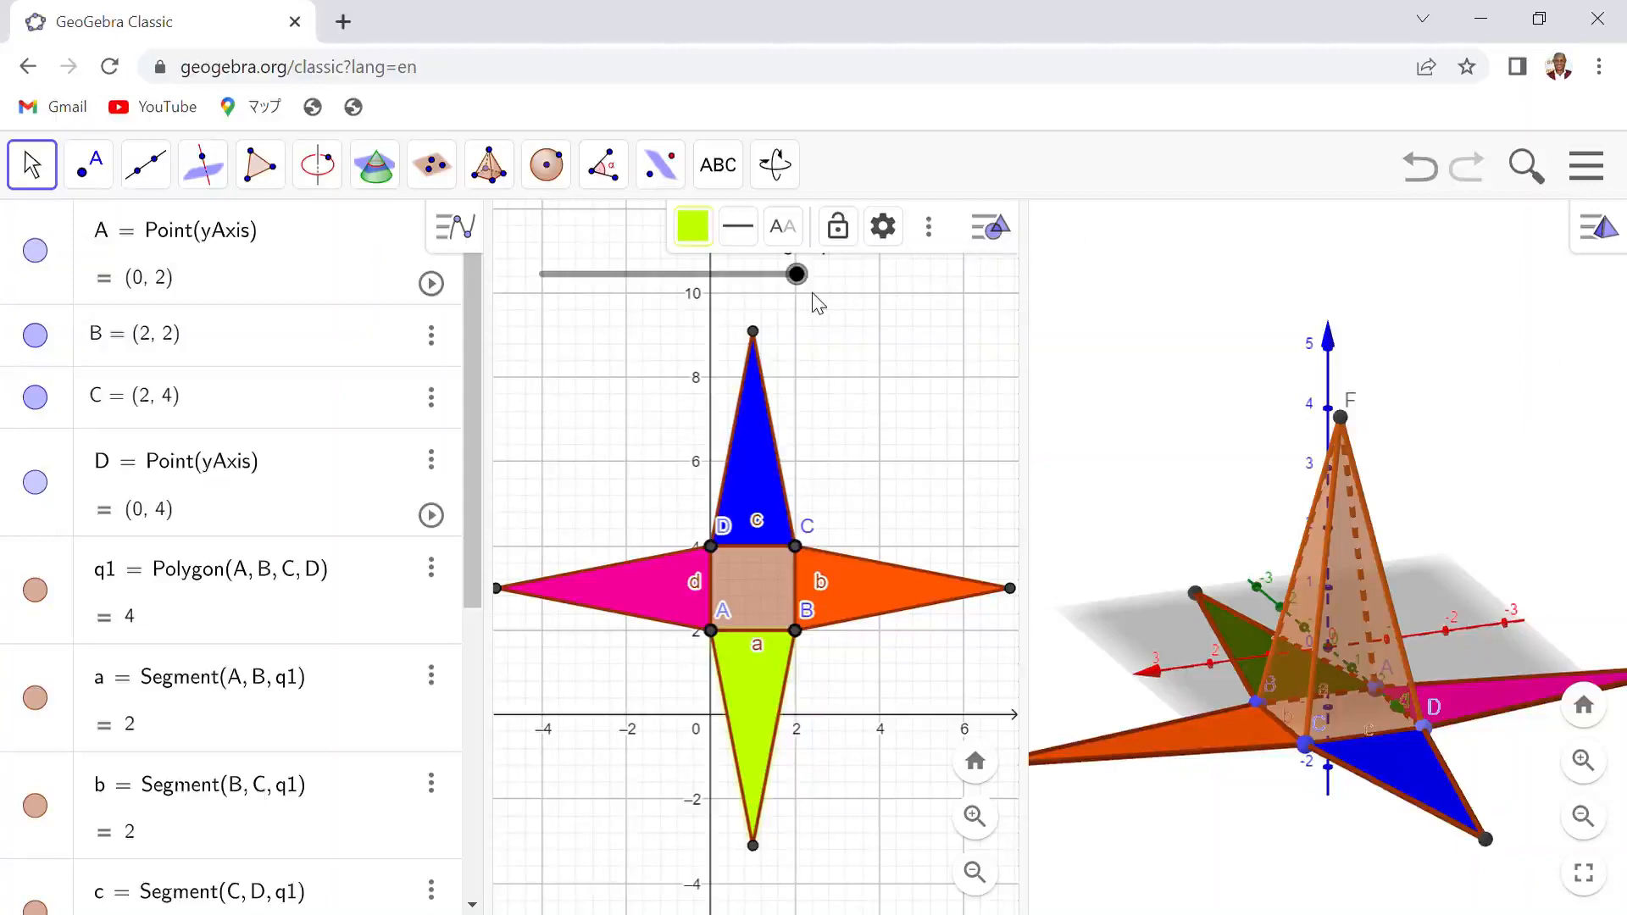
click(797, 275)
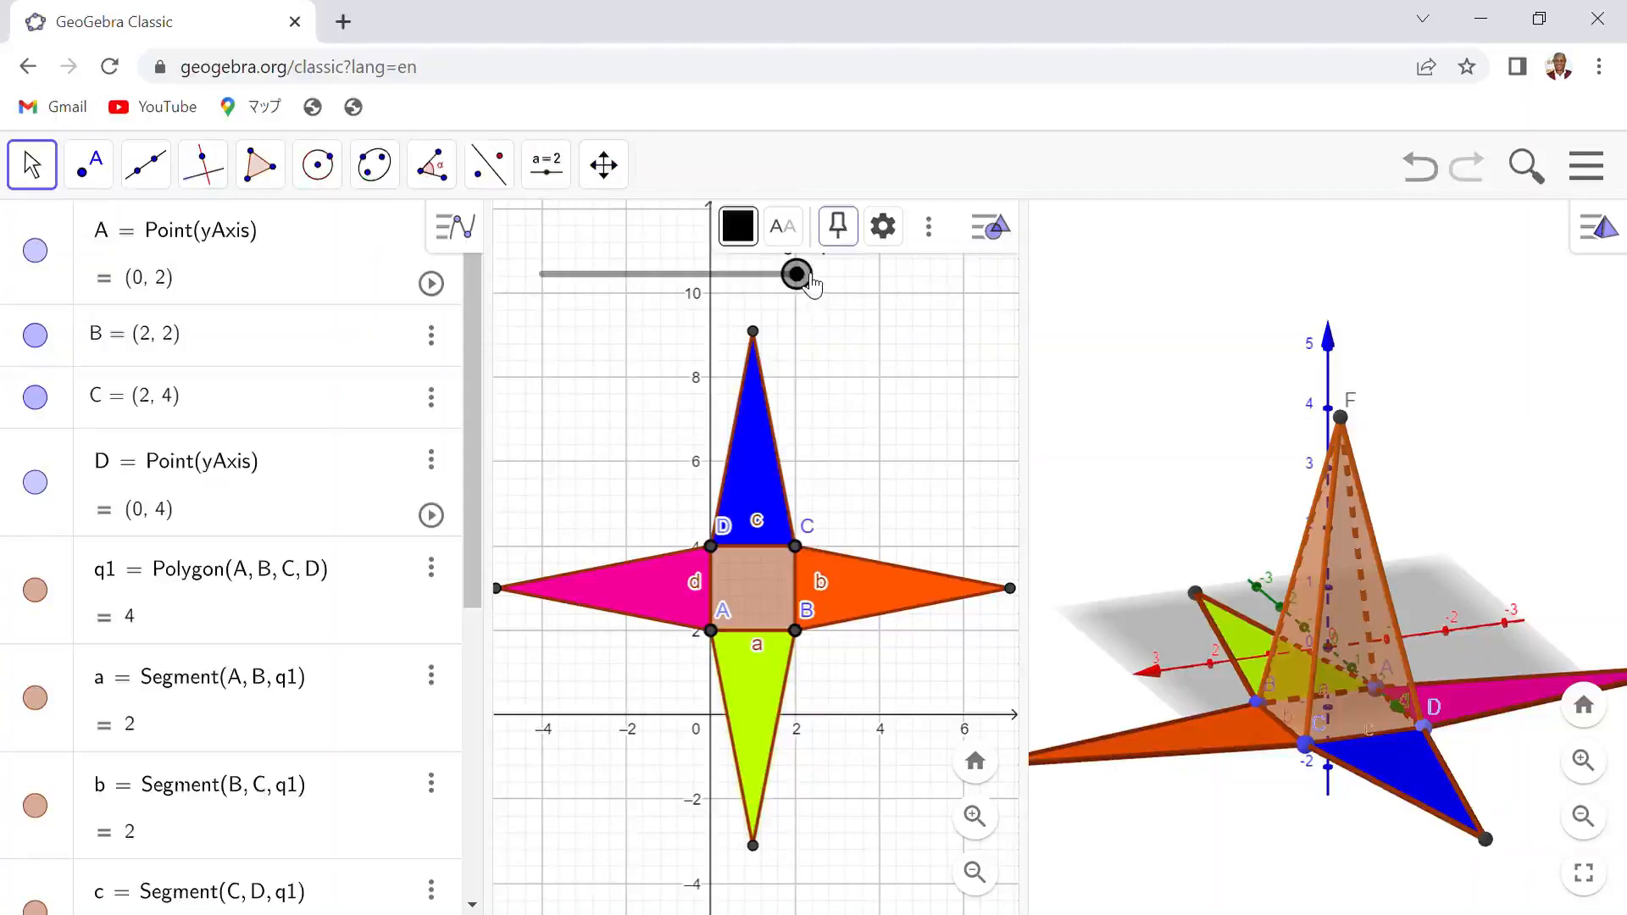
drag(804, 282, 522, 291)
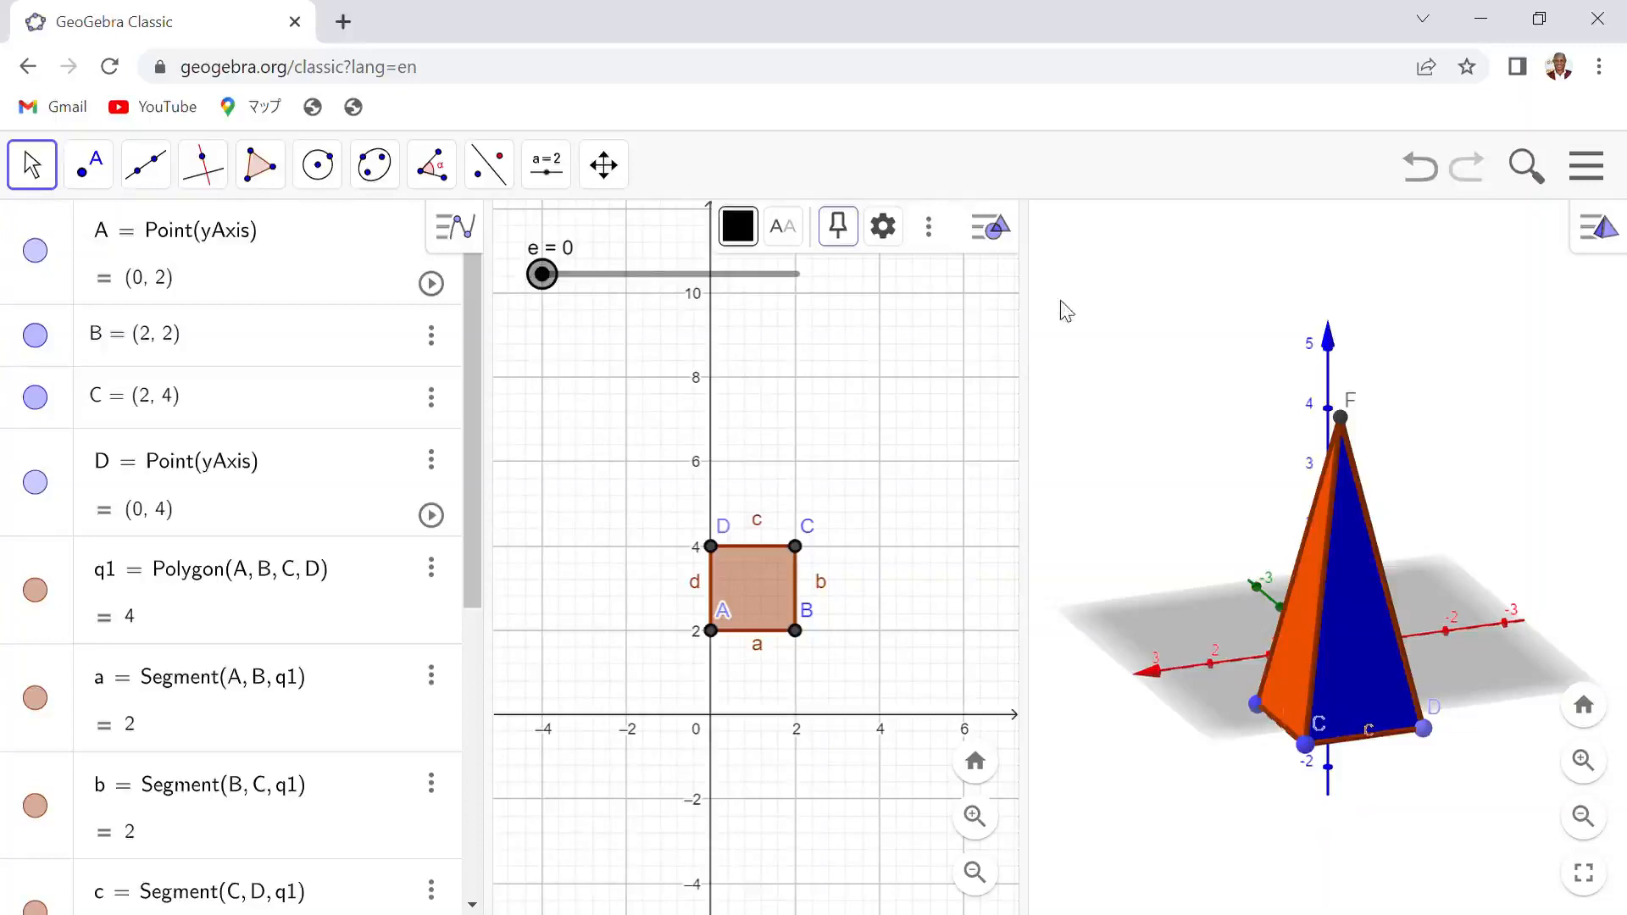
- Turn on animation for slider e to watch the net unfold and fold
click(1340, 422)
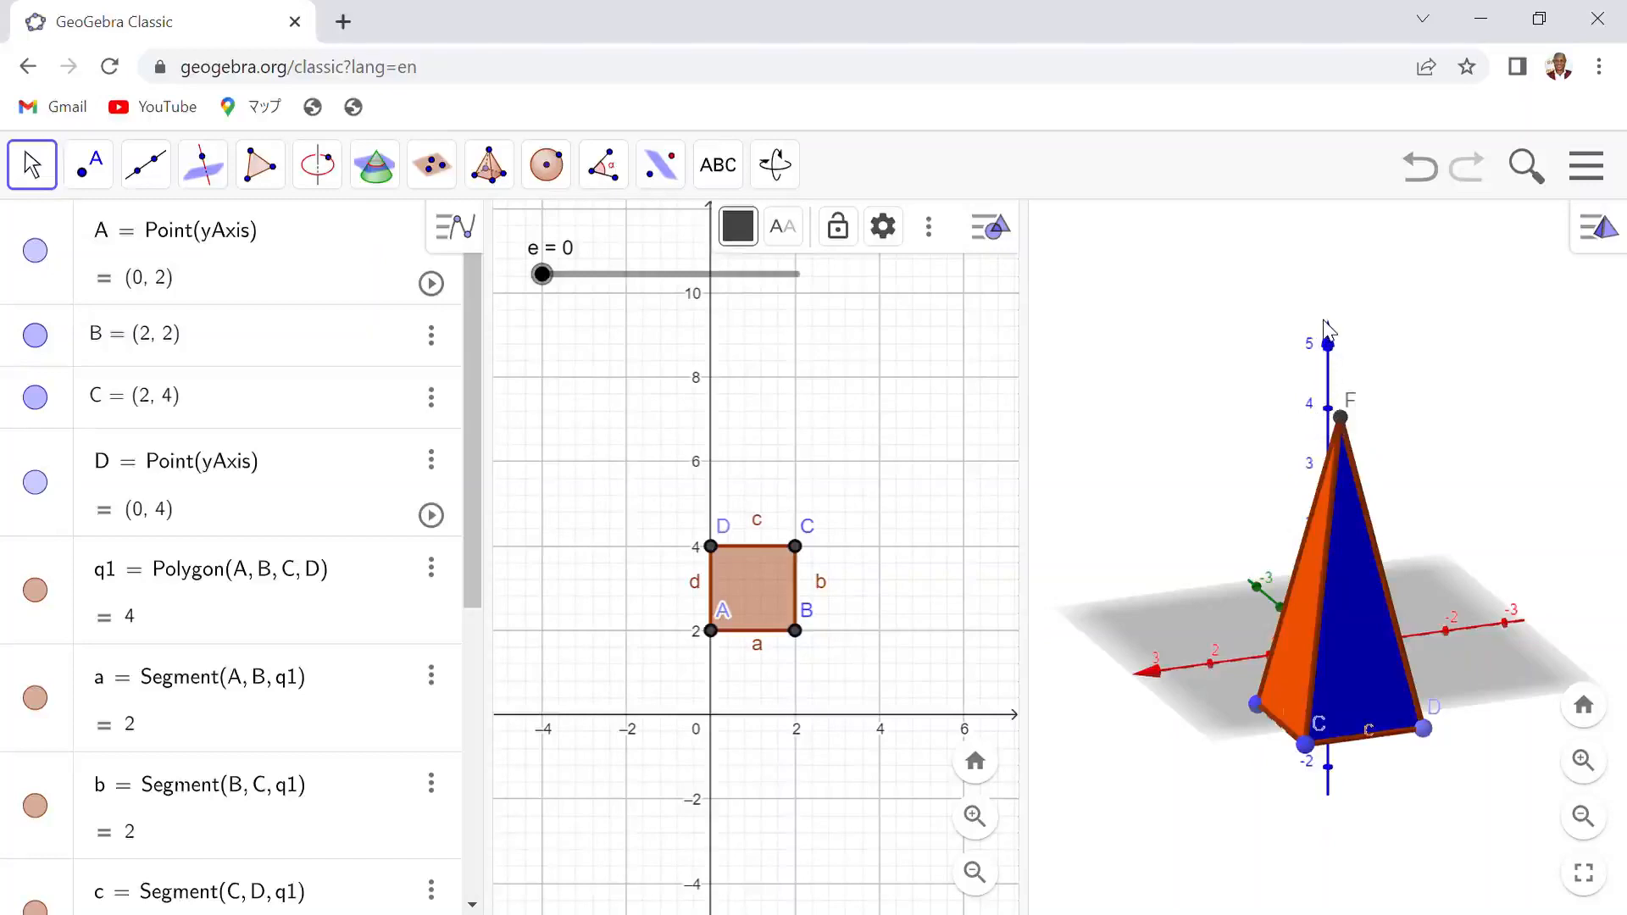
mouse_move(1326, 324)
mouse_down()
mouse_move(1271, 353)
mouse_move(1308, 389)
mouse_move(1355, 320)
mouse_move(1433, 317)
mouse_move(1366, 338)
mouse_move(1339, 332)
mouse_move(1349, 317)
mouse_up()
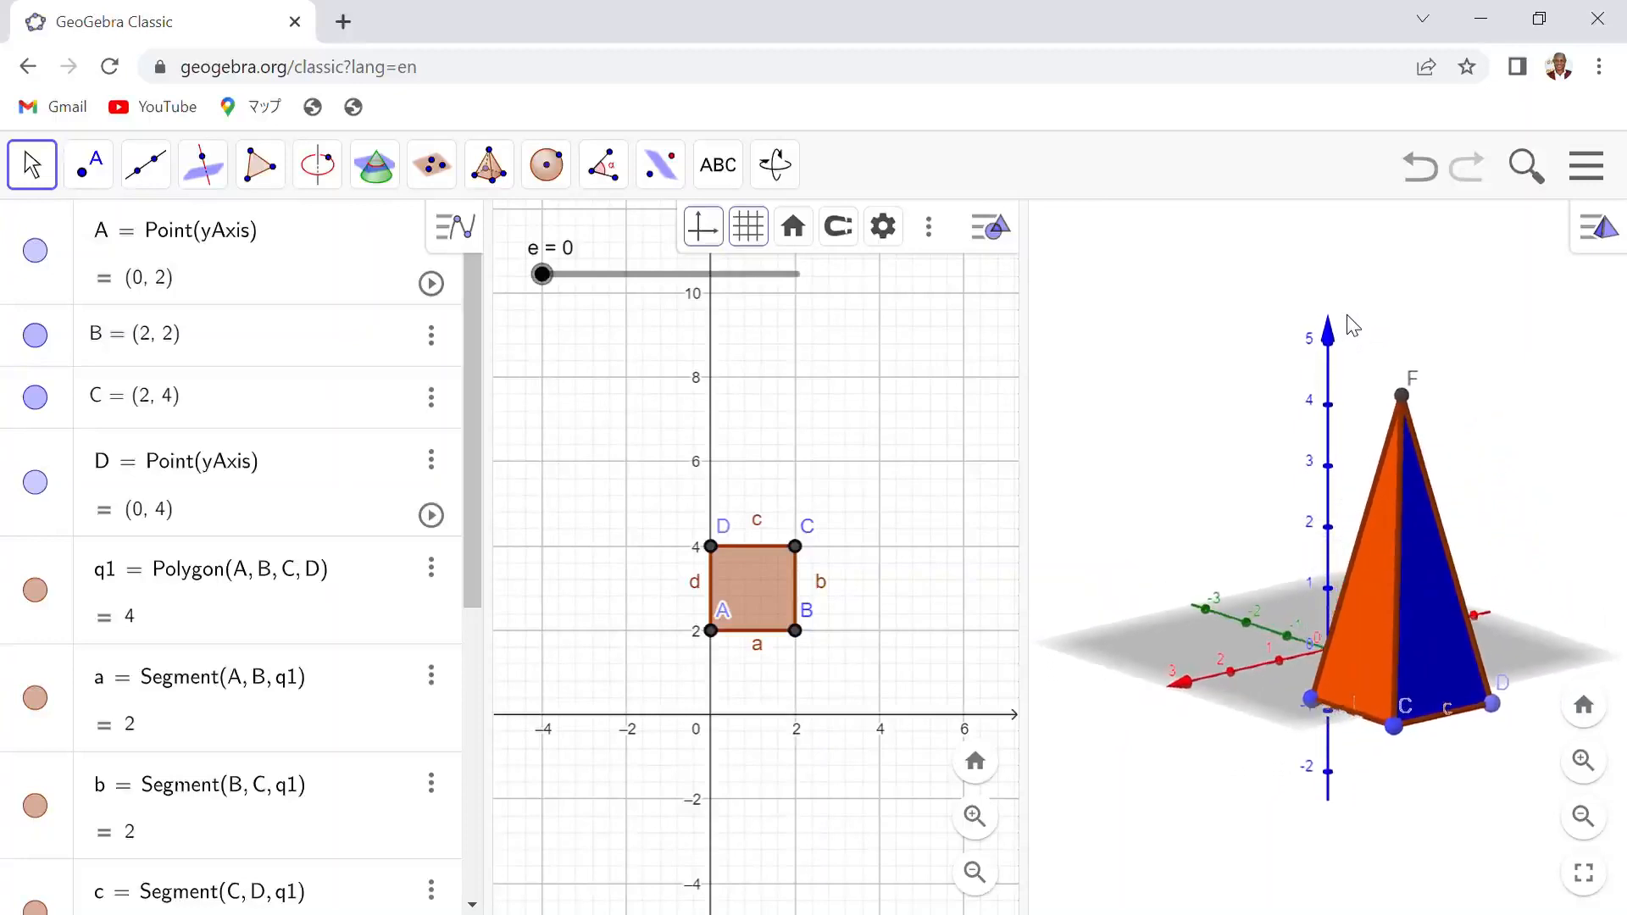
right_click(639, 280)
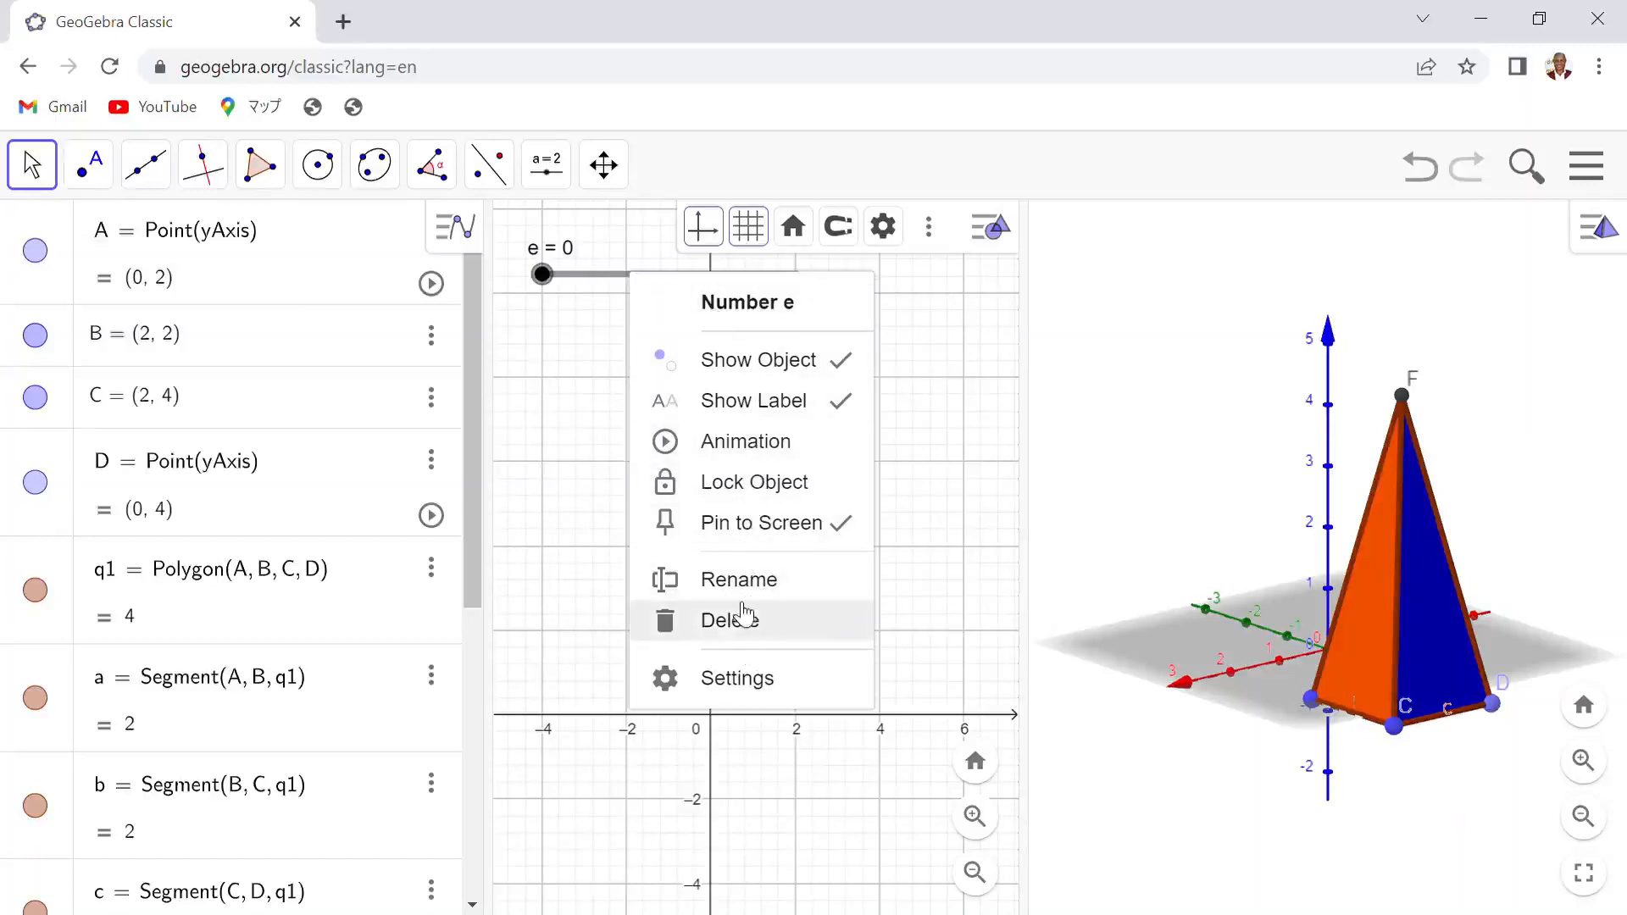
click(743, 451)
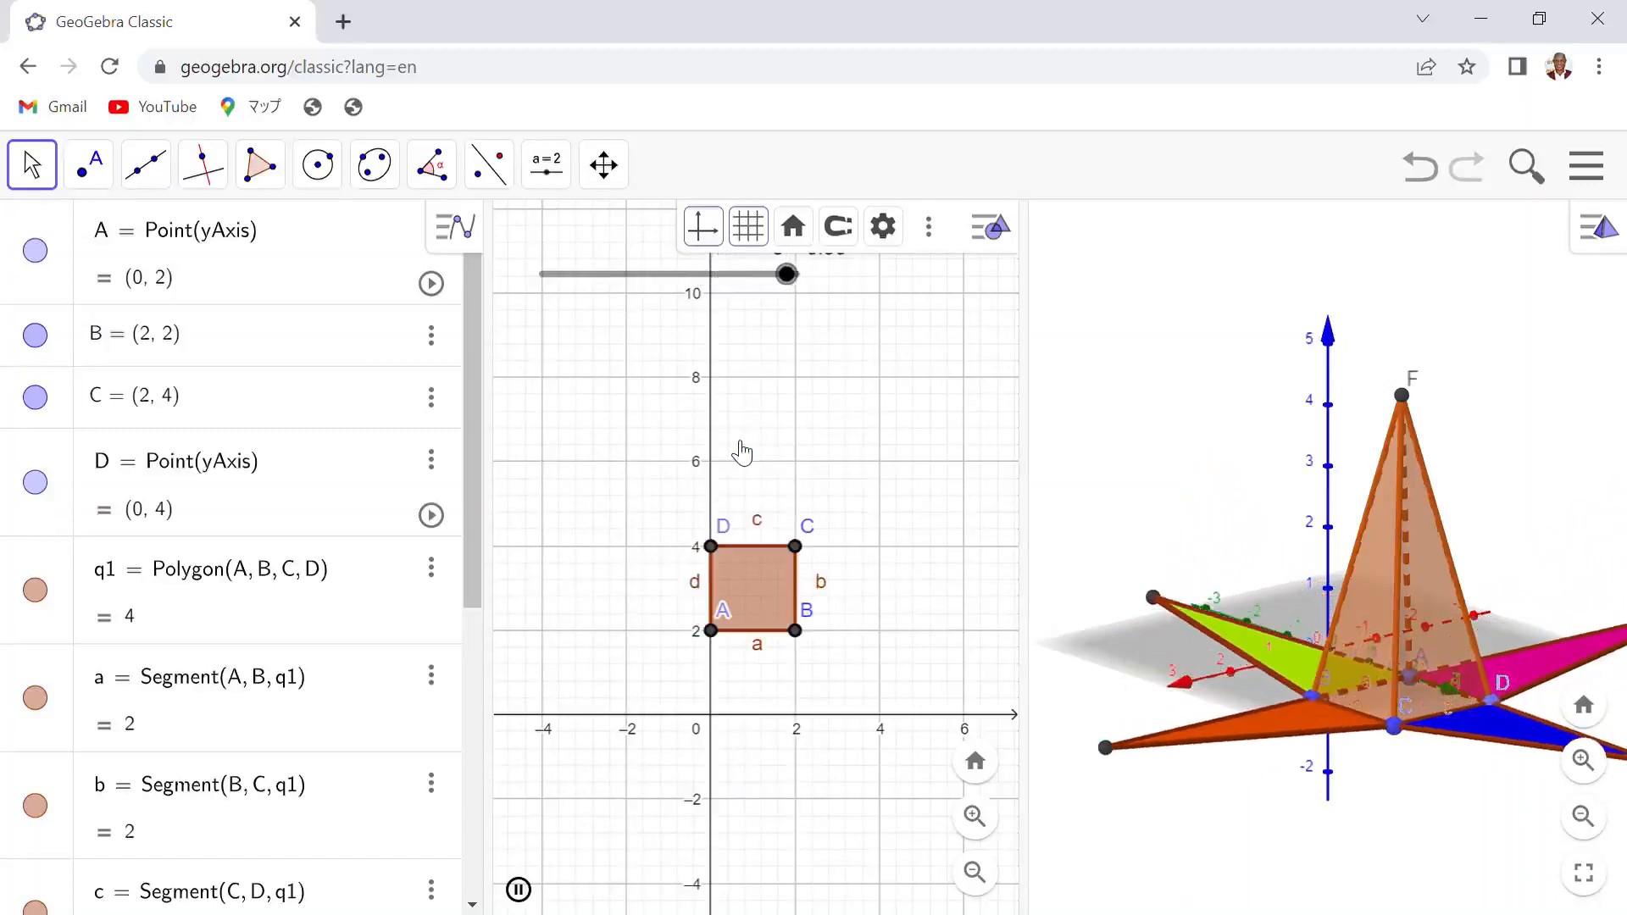
- Stop the animation of slider e and drag it from 0 to 1 to unfold the net manually
right_click(692, 276)
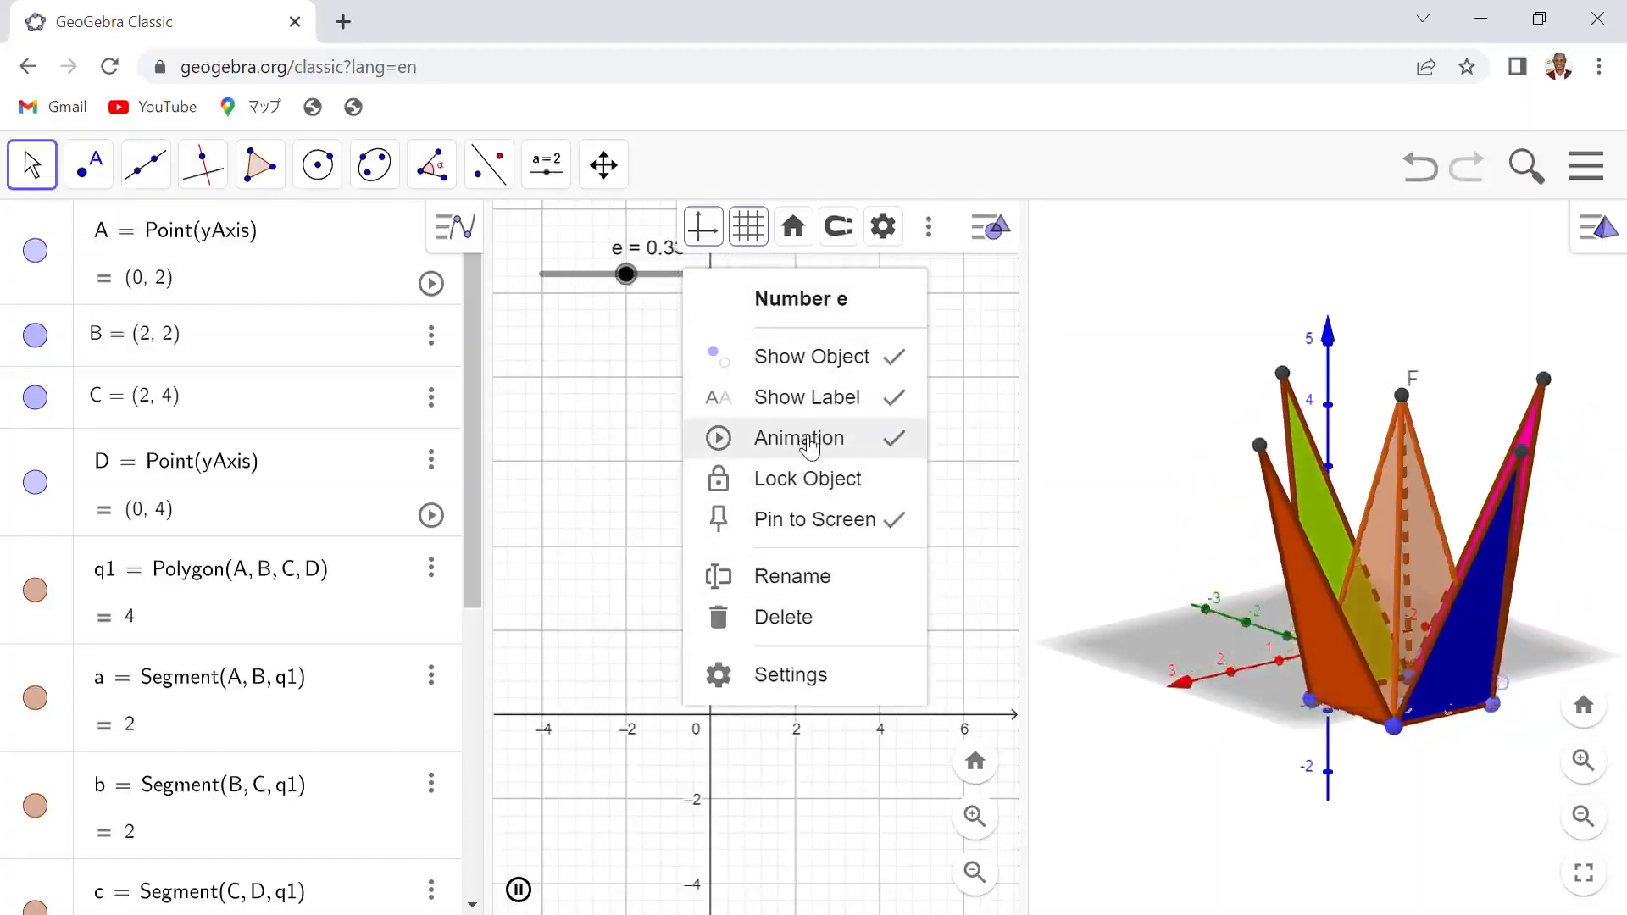
click(806, 439)
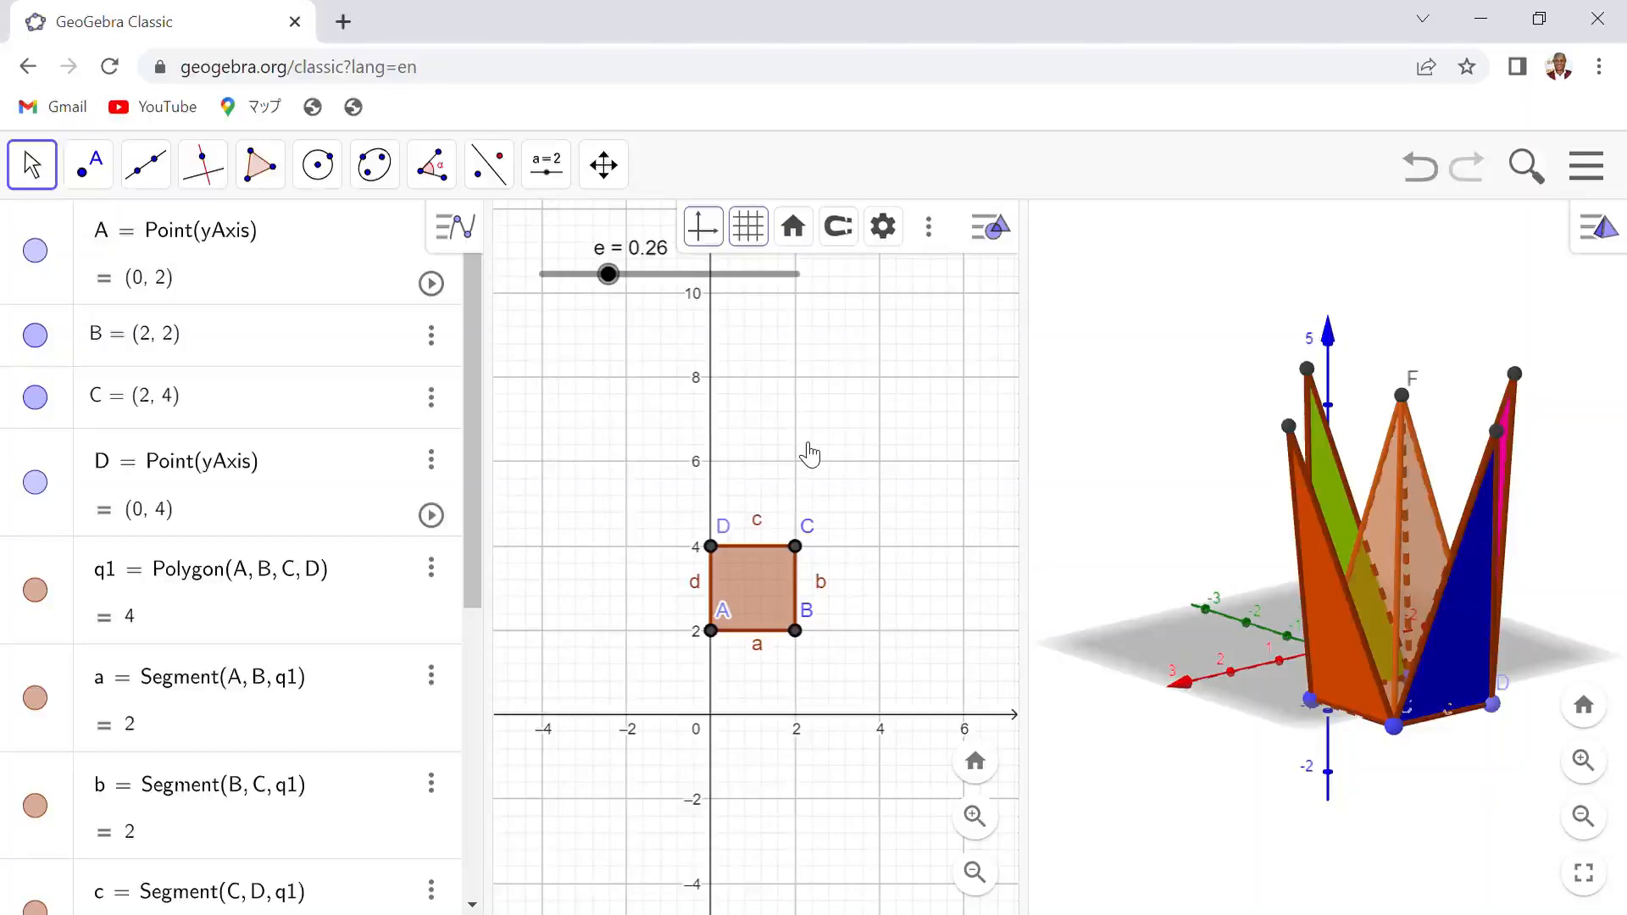
drag(616, 280, 540, 286)
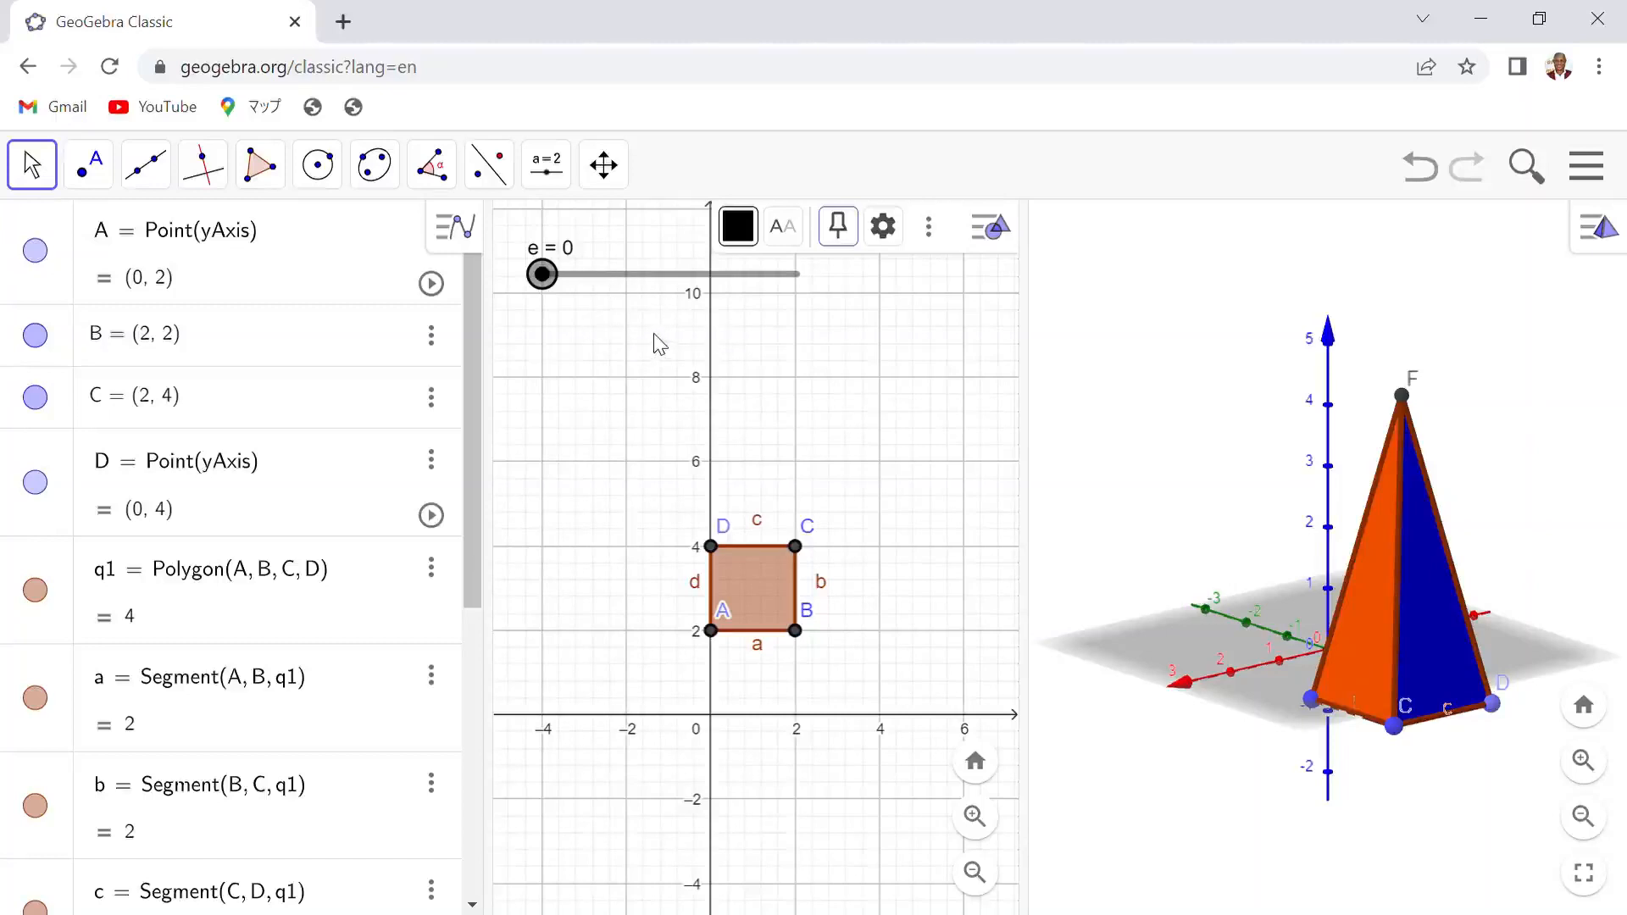
mouse_move(552, 287)
mouse_down()
mouse_move(808, 296)
mouse_move(743, 272)
mouse_move(547, 281)
mouse_up()
drag(545, 276, 815, 295)
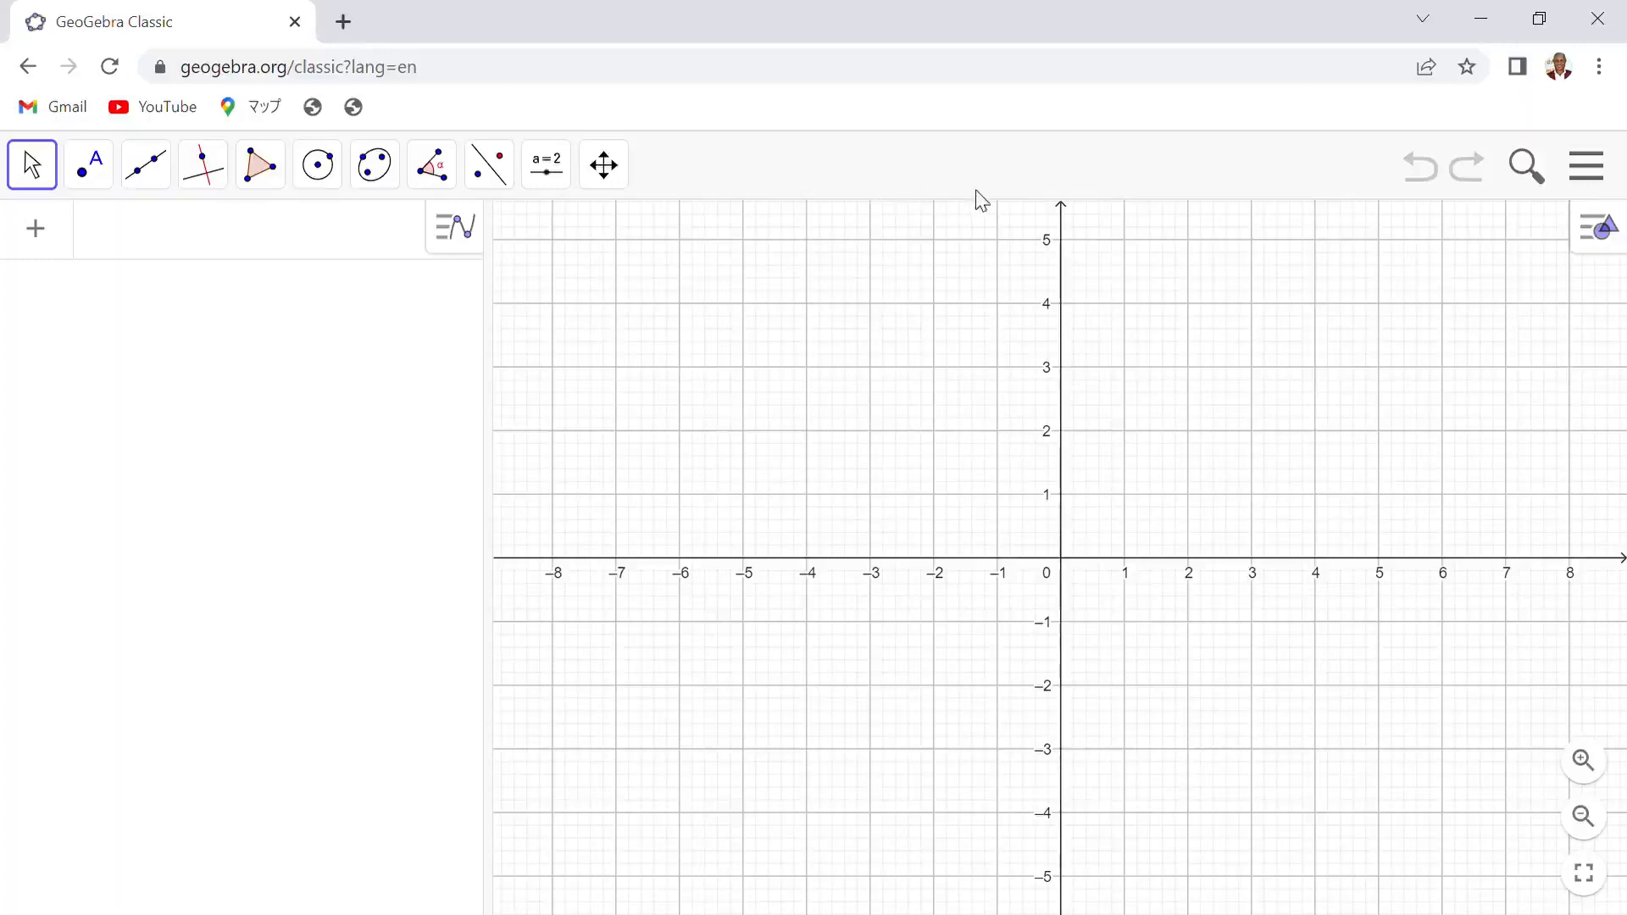
- In a new blank construction, open the 3D Graphics view beside the 2D Graphics view
click(1604, 233)
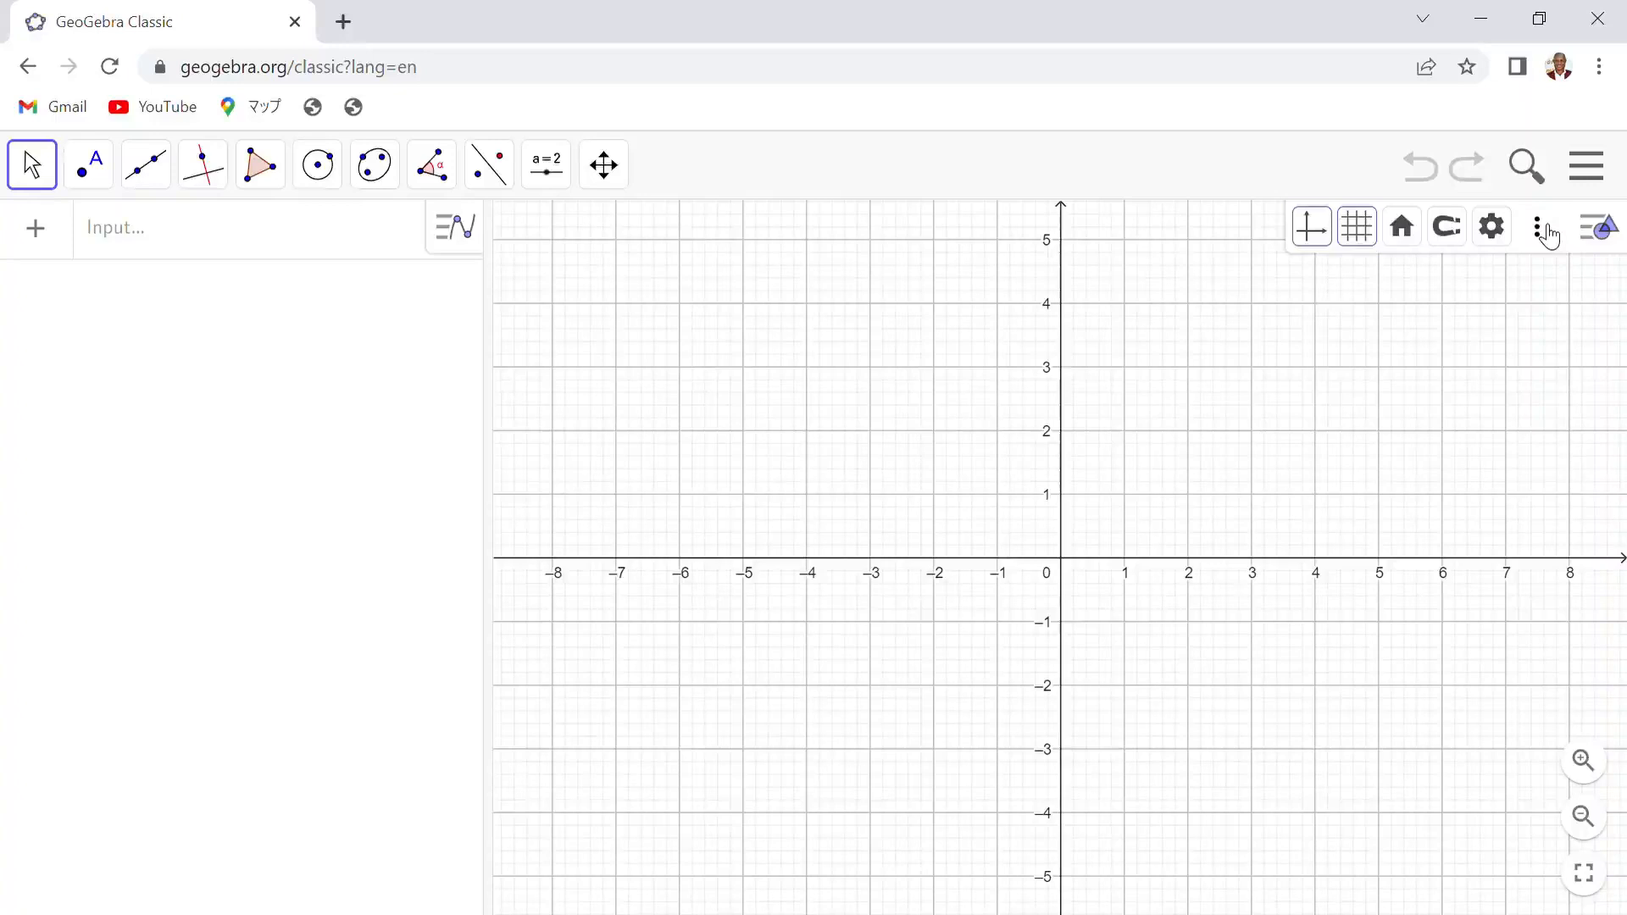
click(1538, 229)
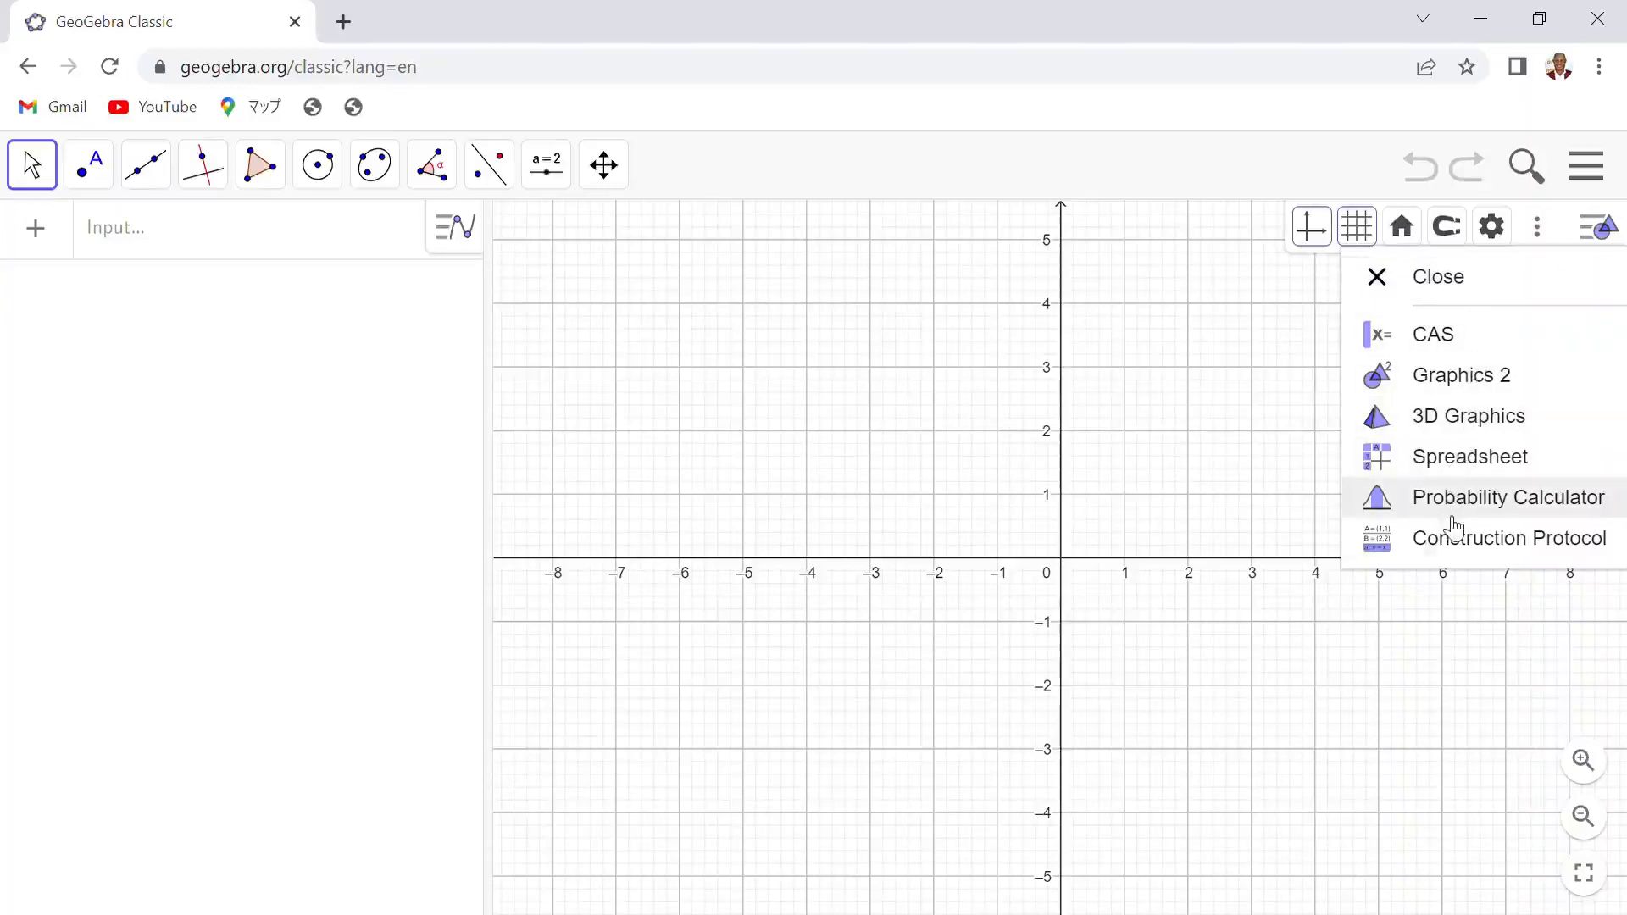
click(1453, 417)
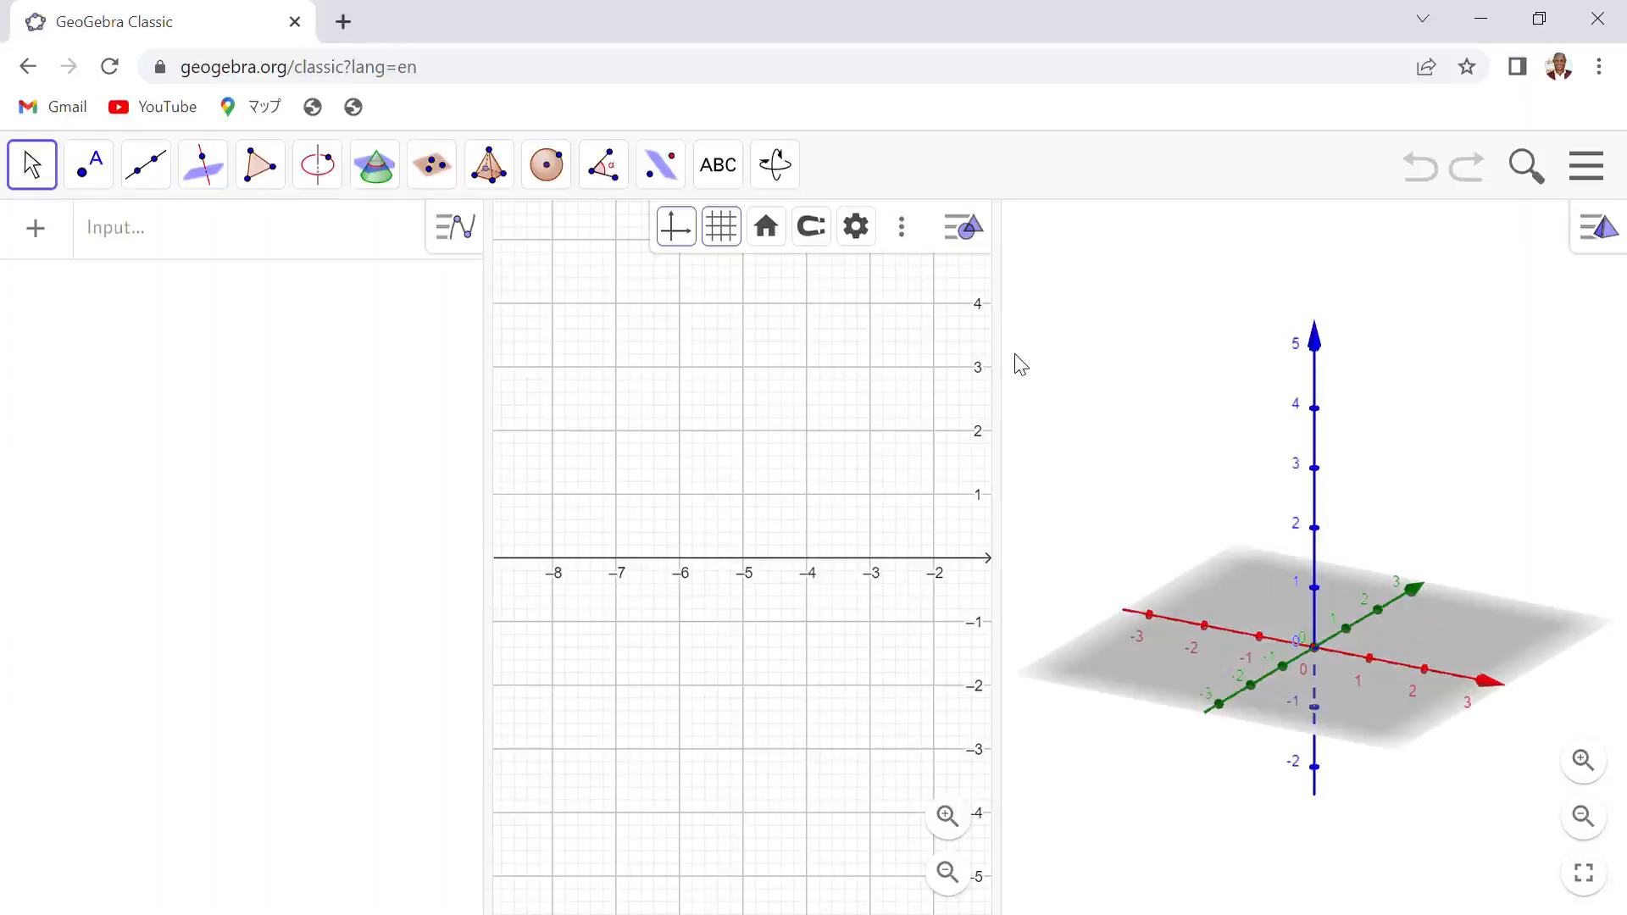
drag(1009, 359, 563, 462)
click(915, 344)
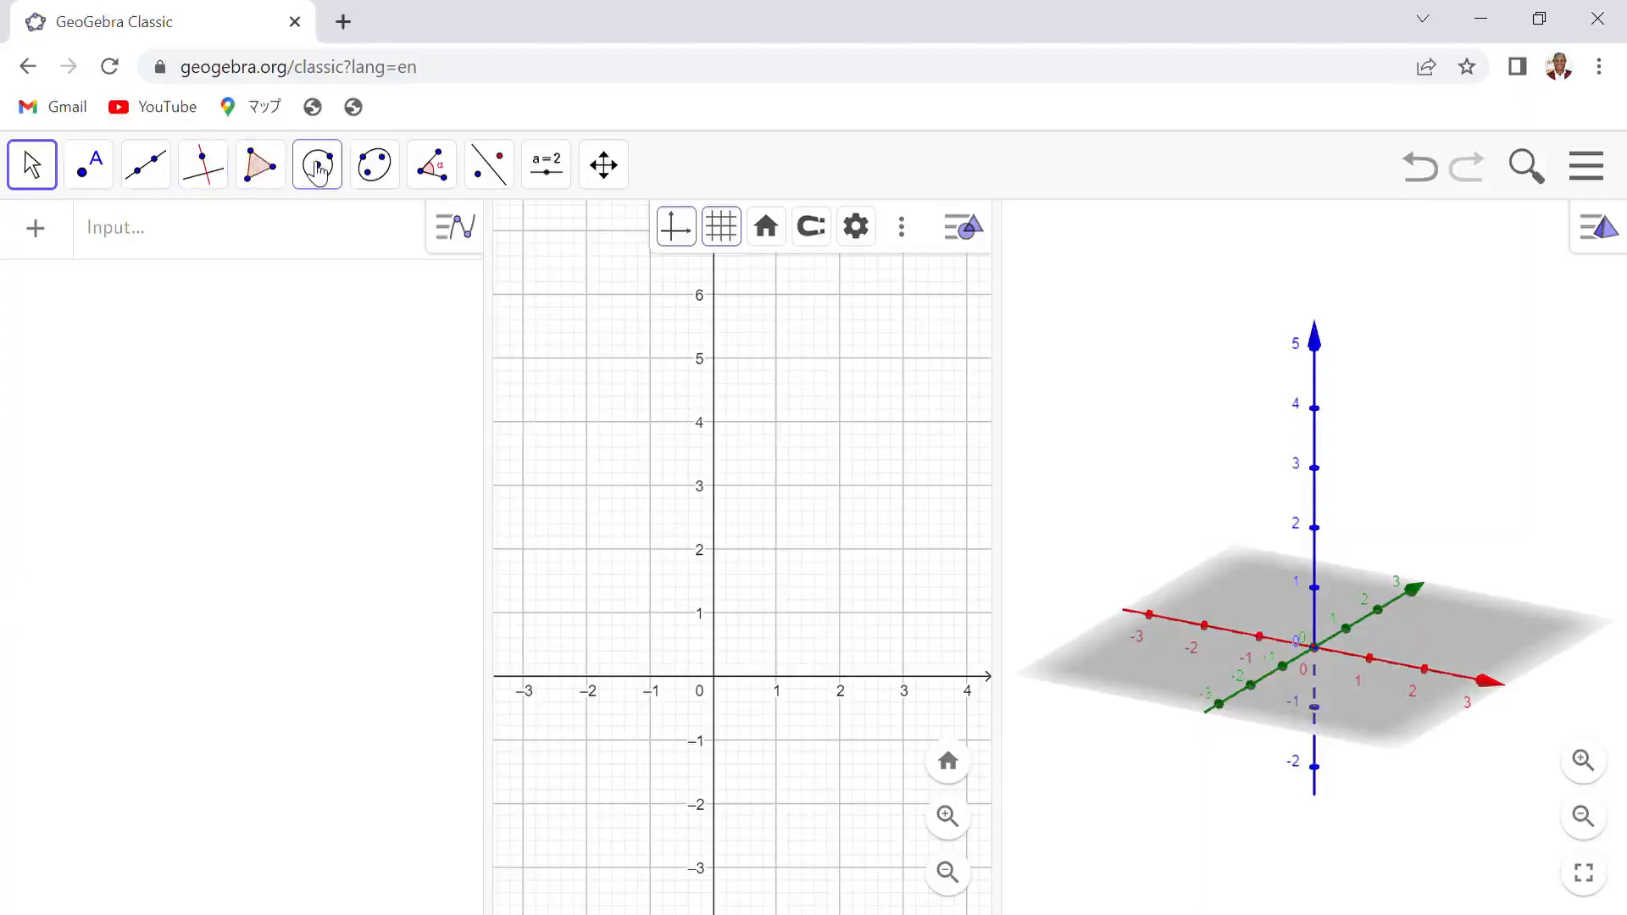
- Create a regular hexagon with vertices A at (-1, 2) and B at (1, 2) using the Regular Polygon tool
click(266, 177)
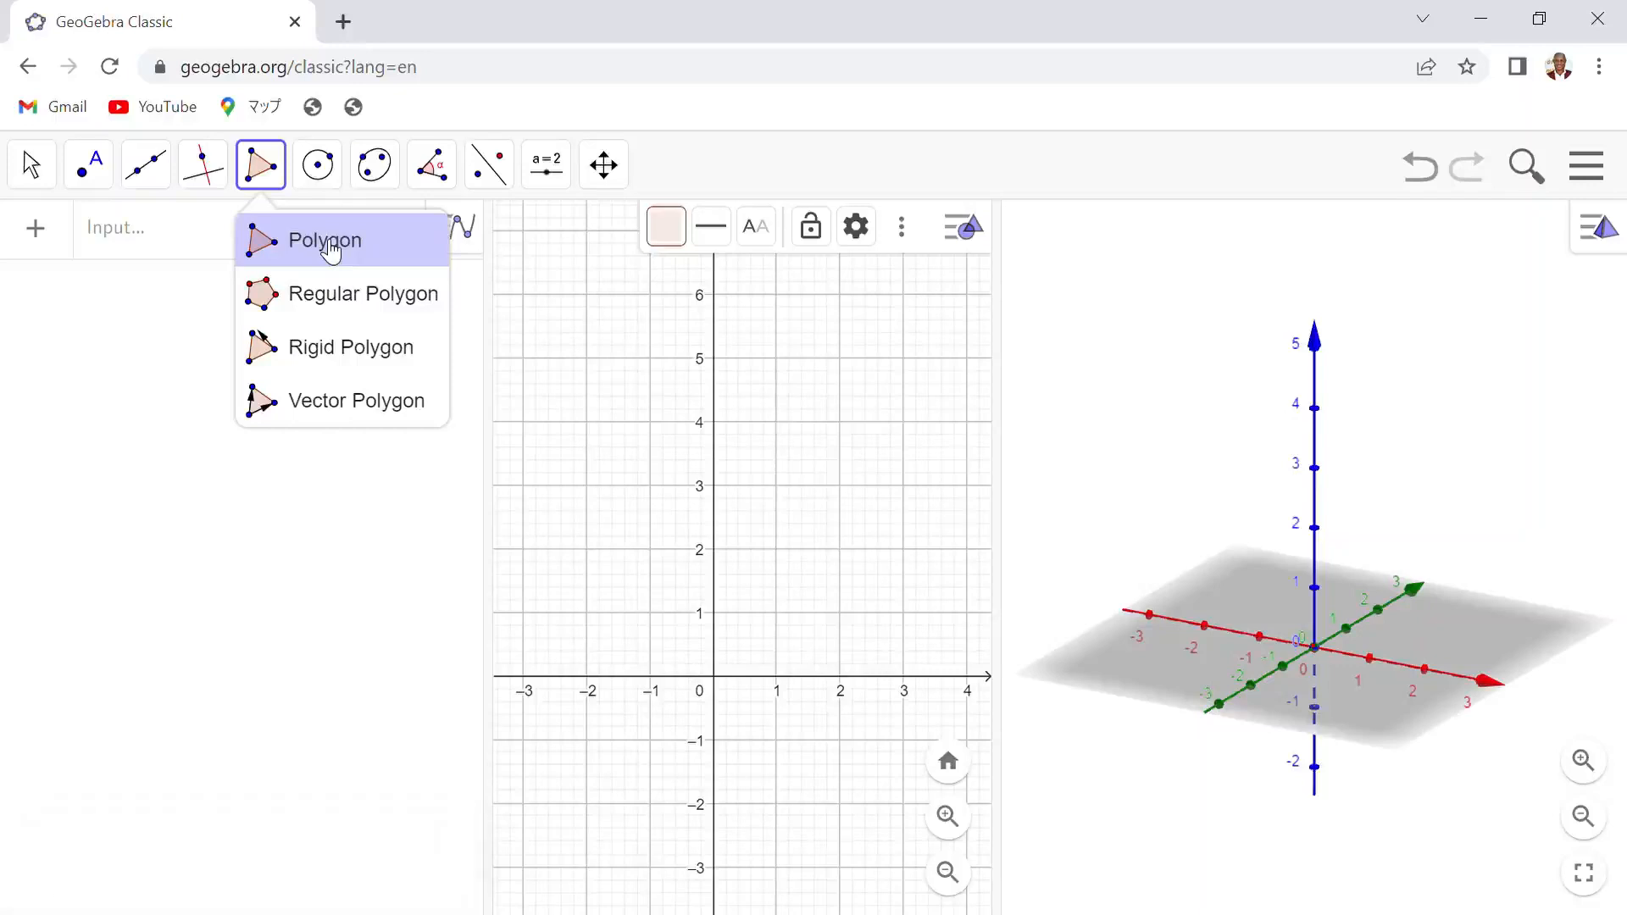
click(346, 314)
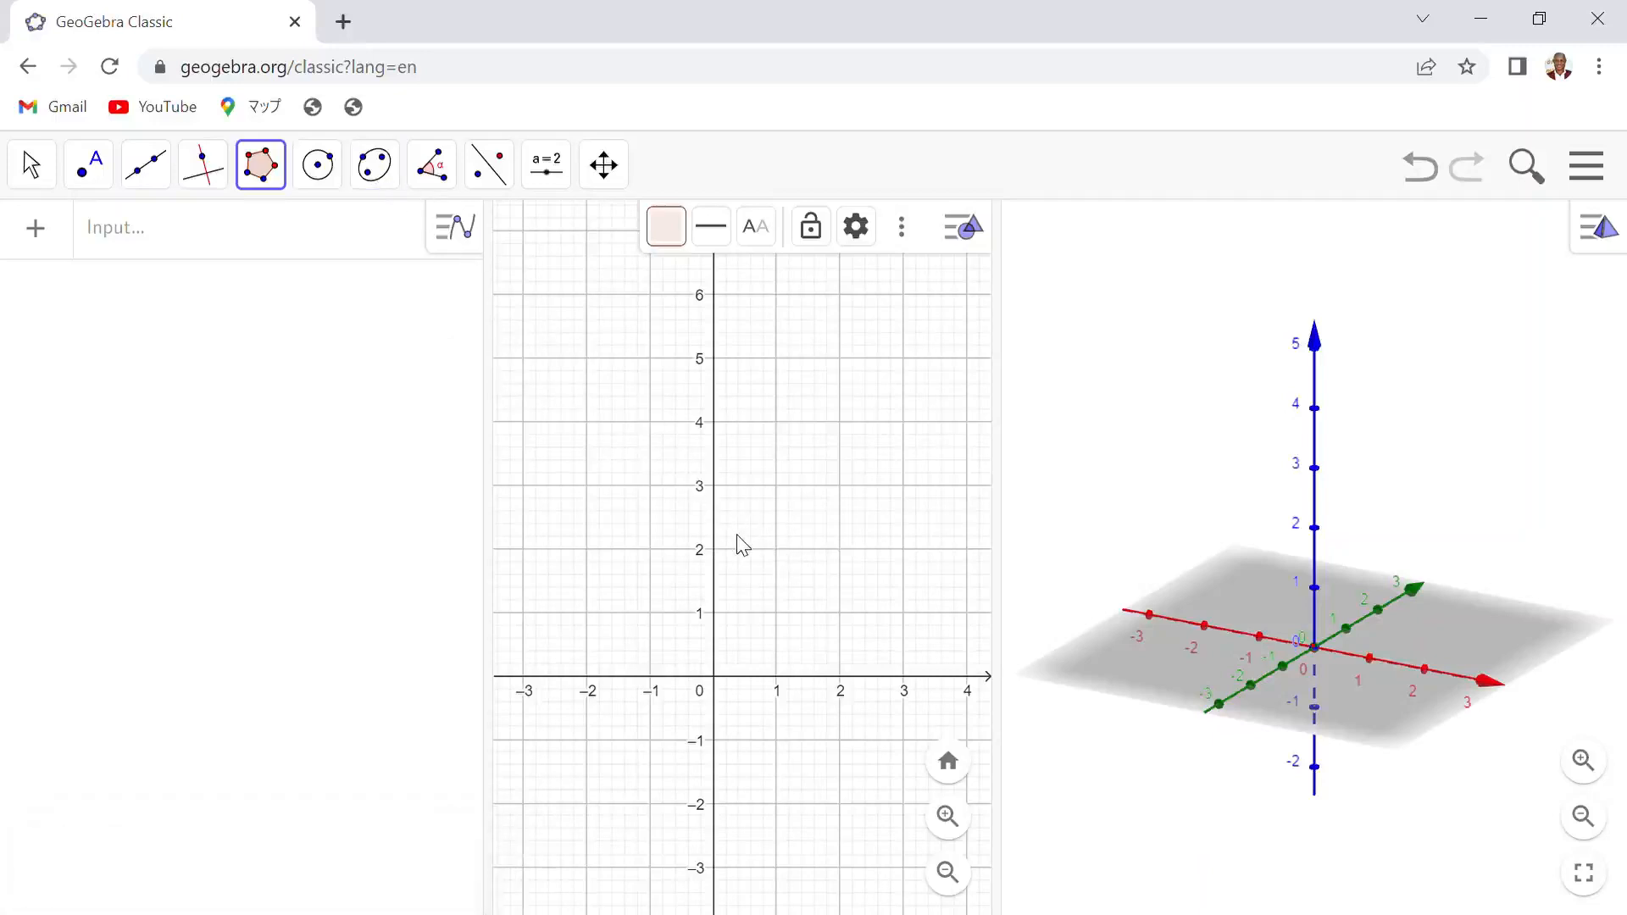
click(650, 550)
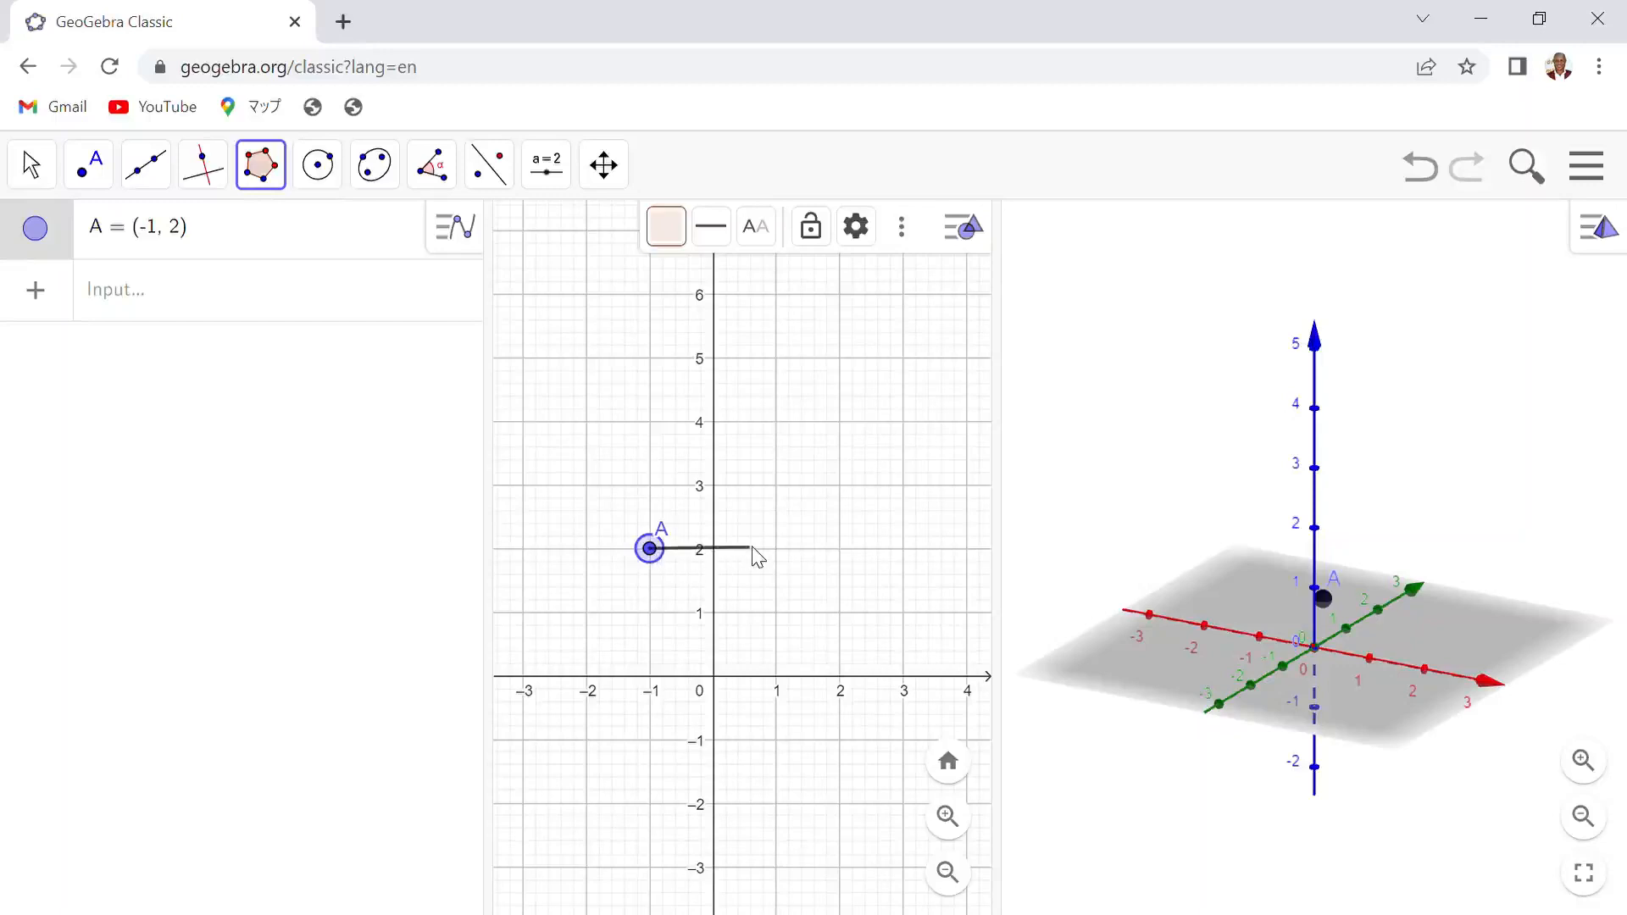
click(777, 550)
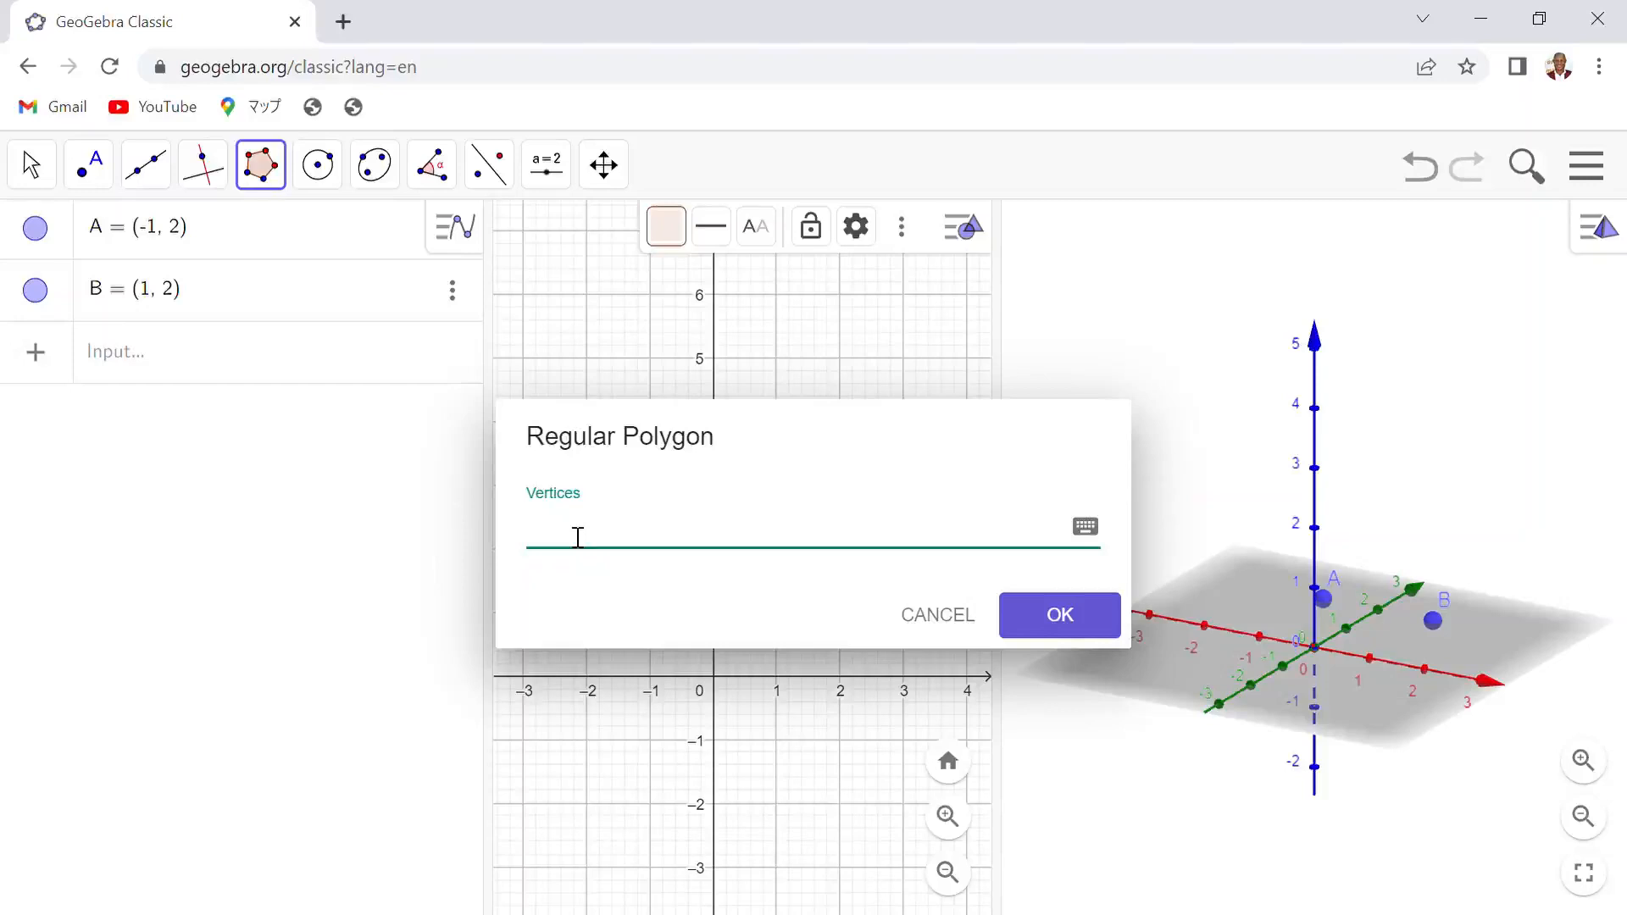
text(6)
click(1057, 617)
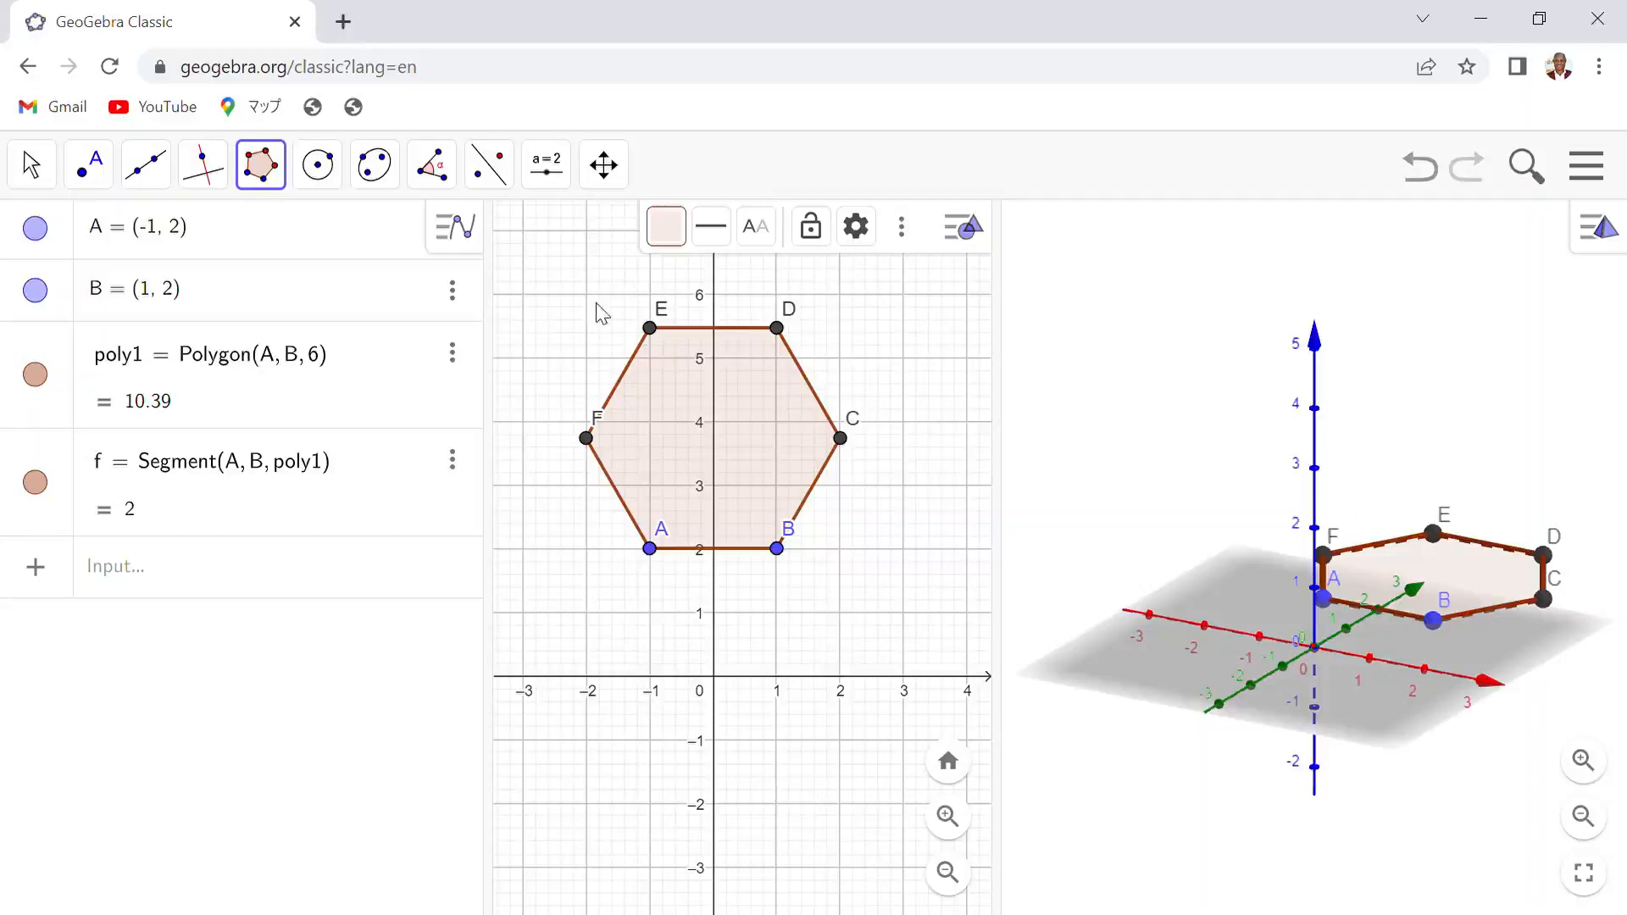
- Extrude the hexagon into a prism with altitude 6 using Extrude to Prism
click(1459, 441)
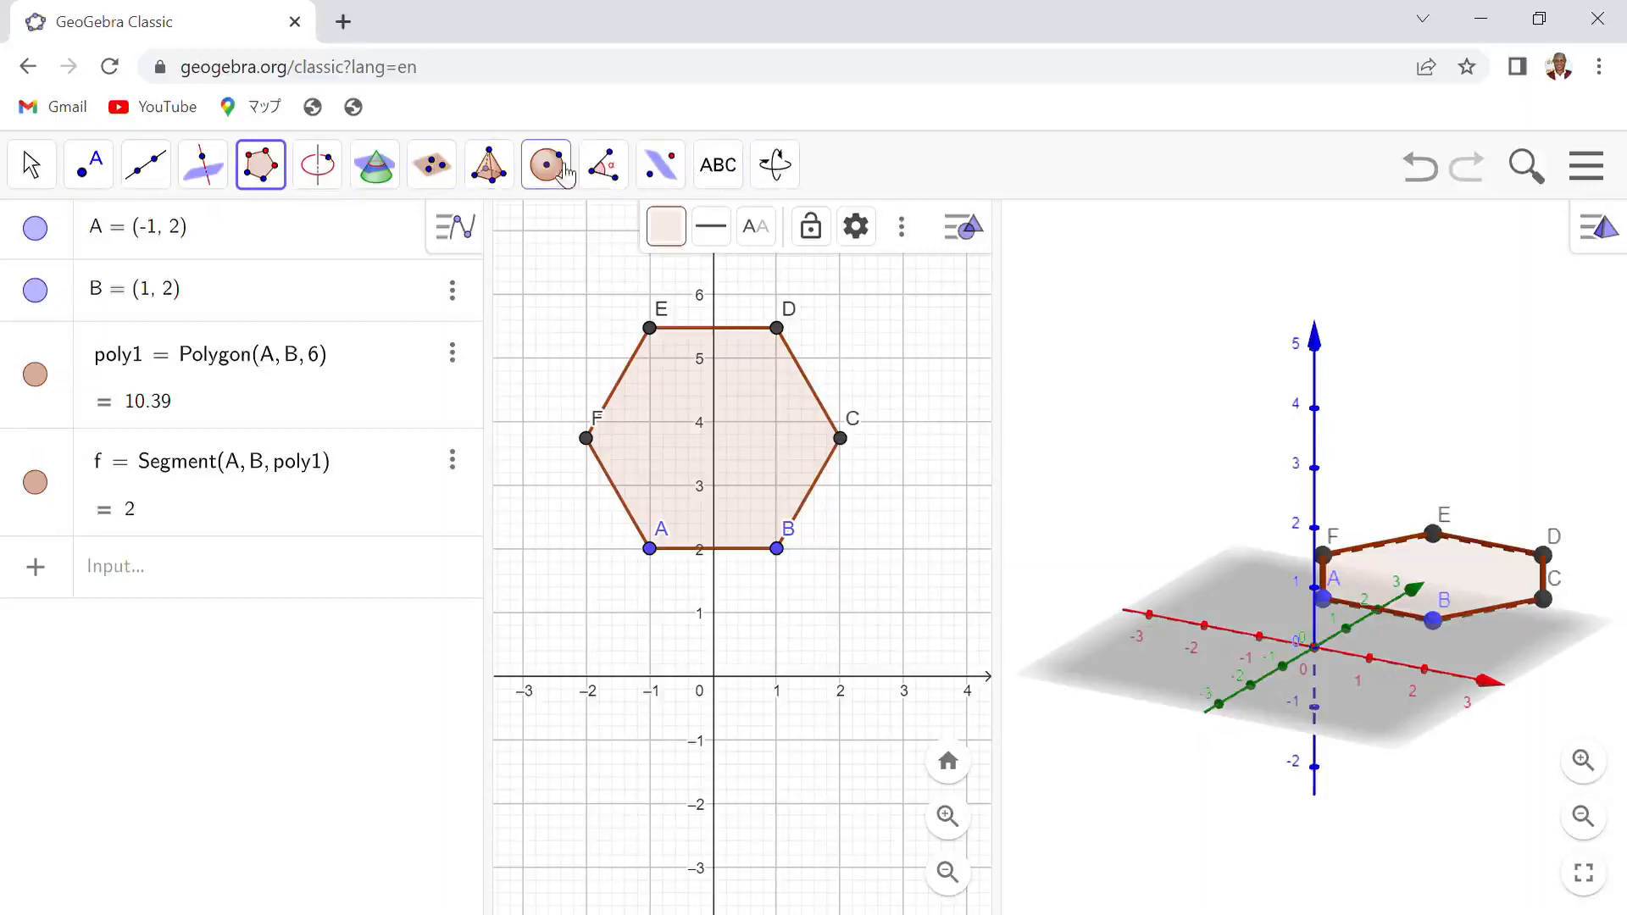
click(502, 174)
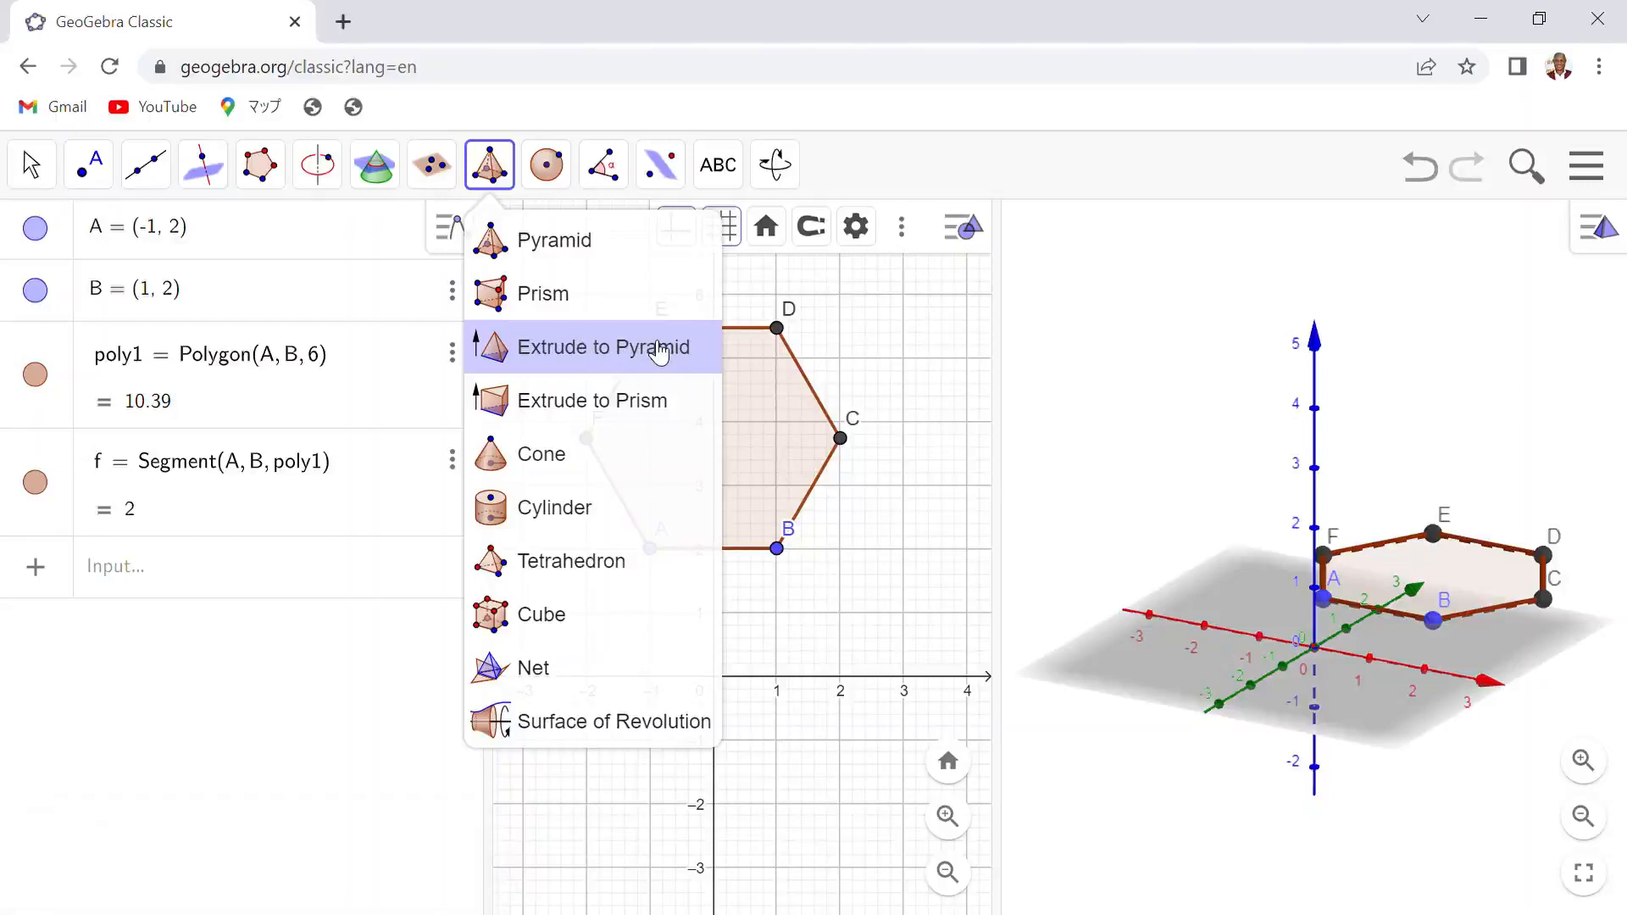
click(597, 403)
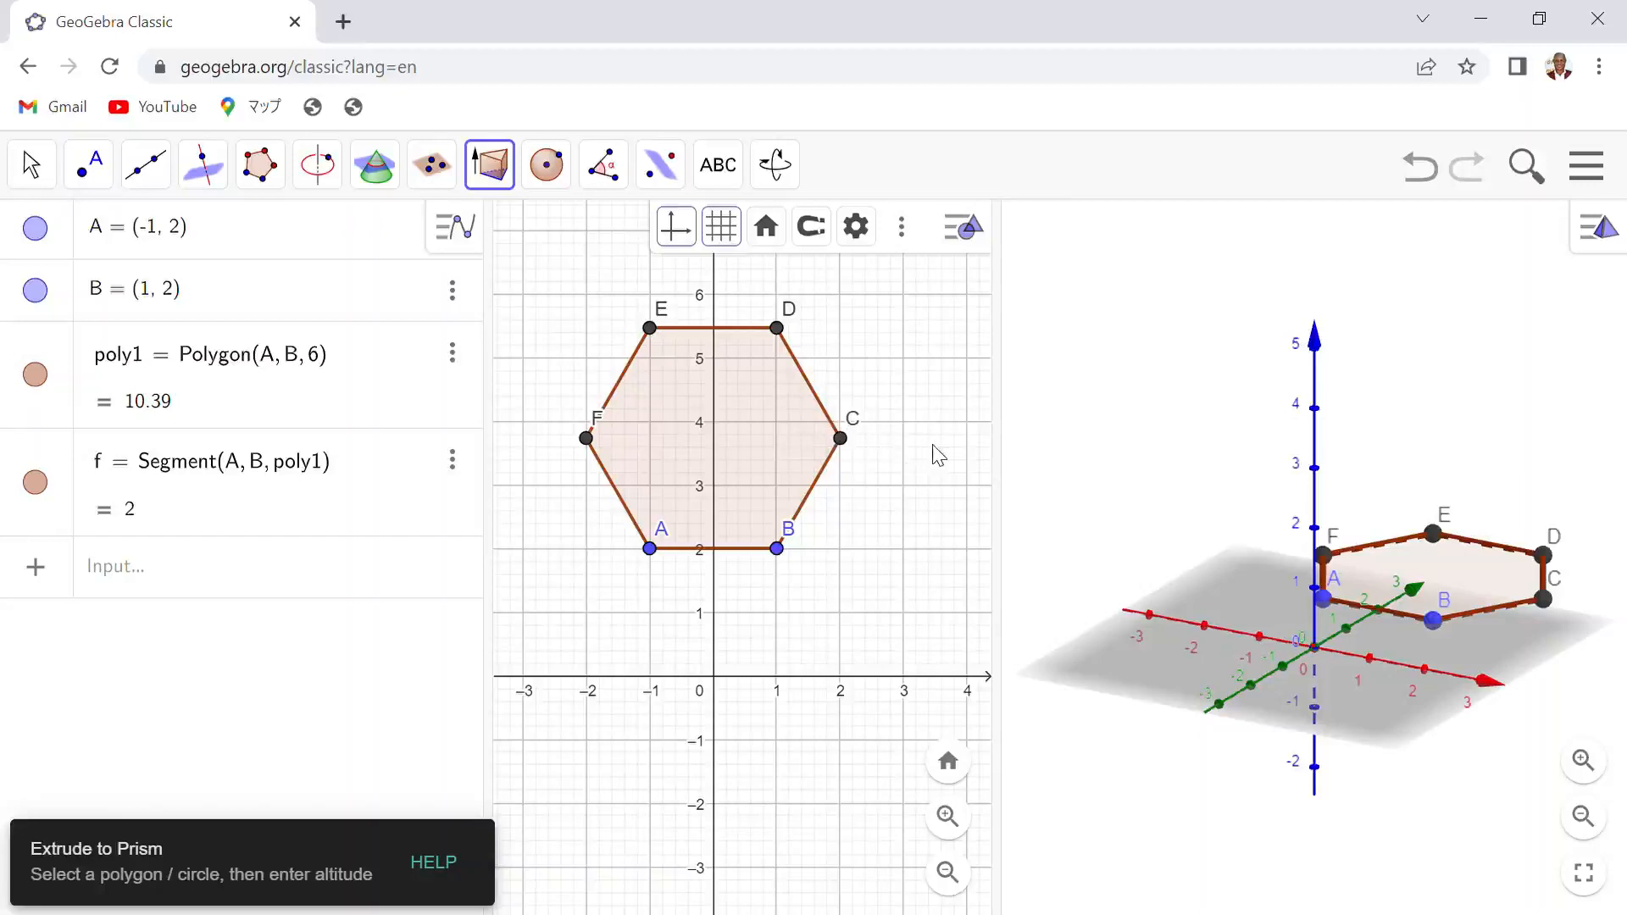
click(1432, 566)
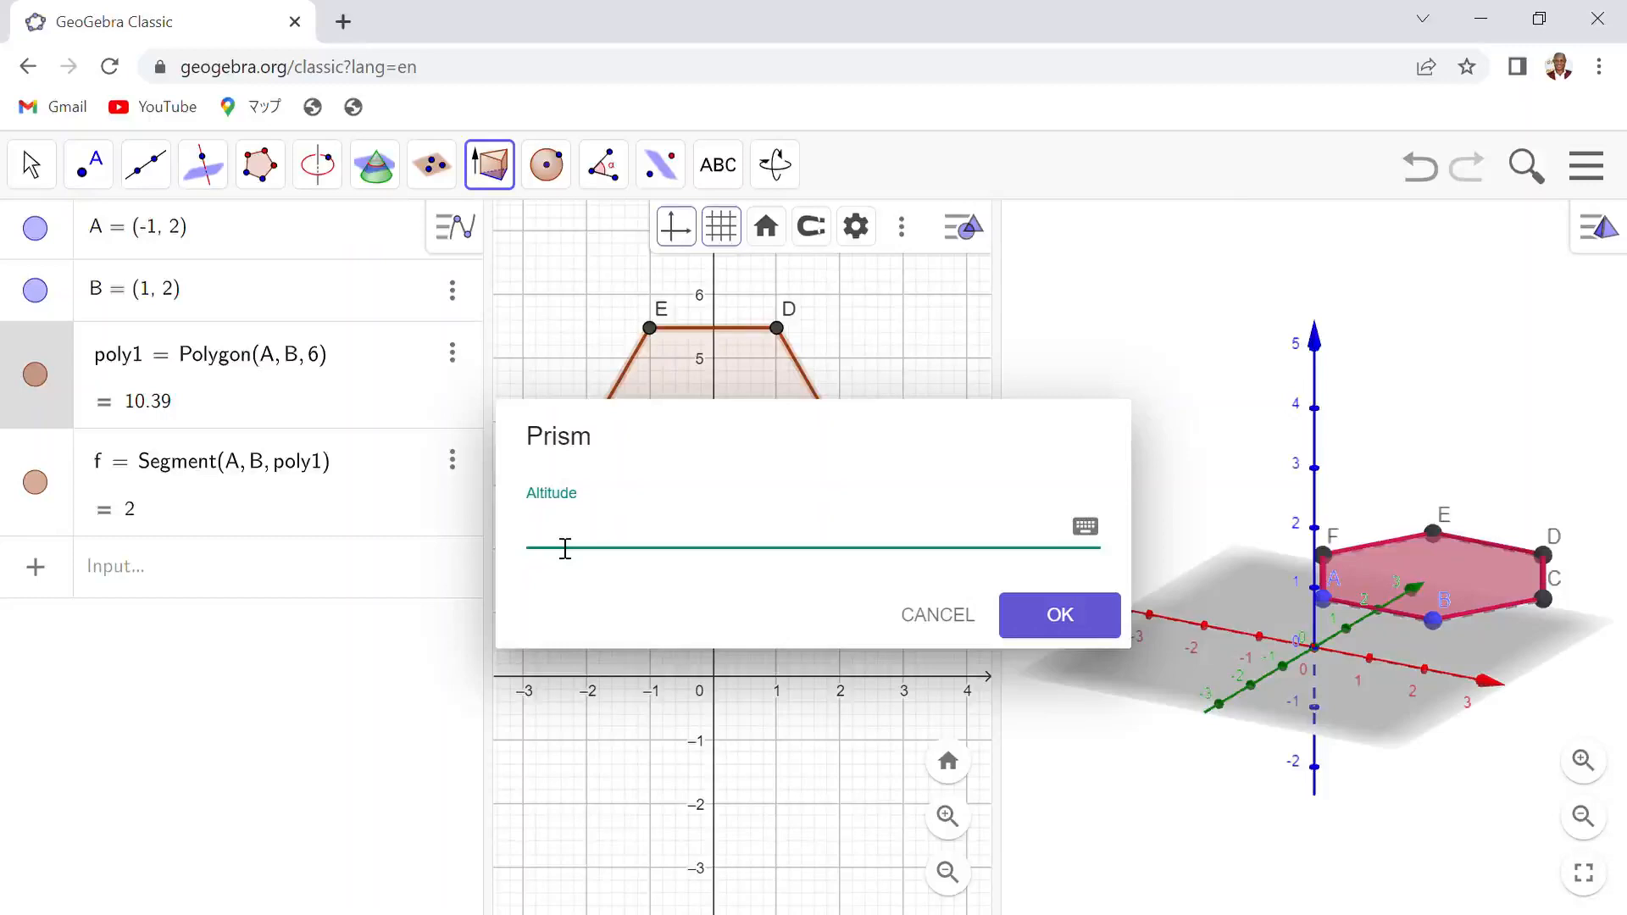
text(6)
click(1060, 616)
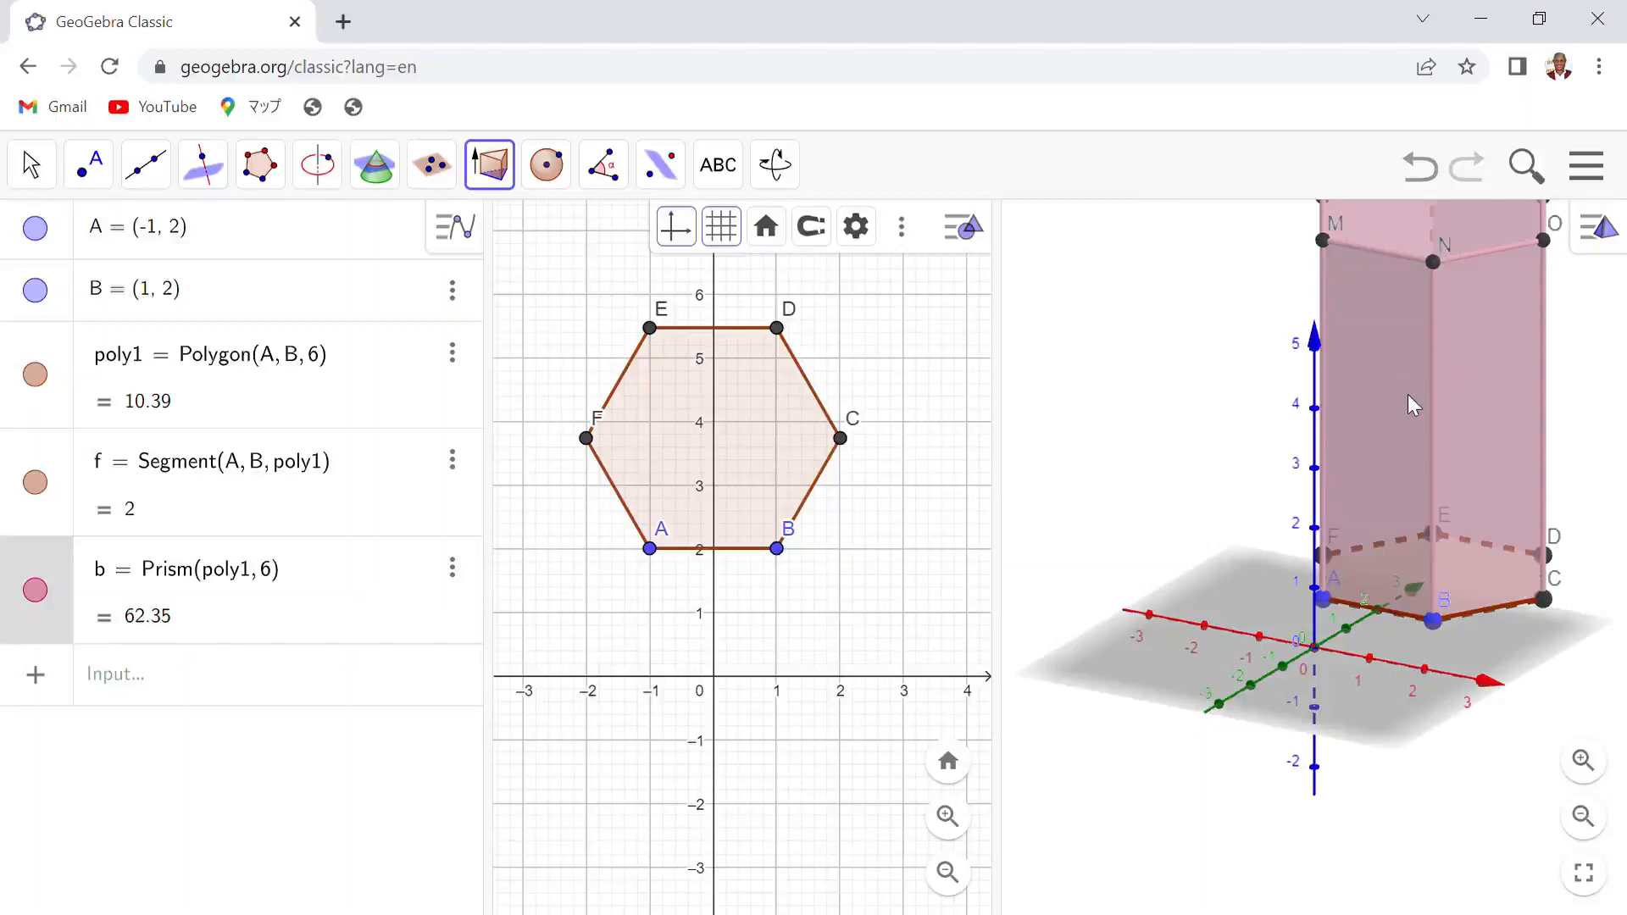
- Create the unfolded net of the hexagonal prism with the Net tool
scroll(1407, 394, down, 2)
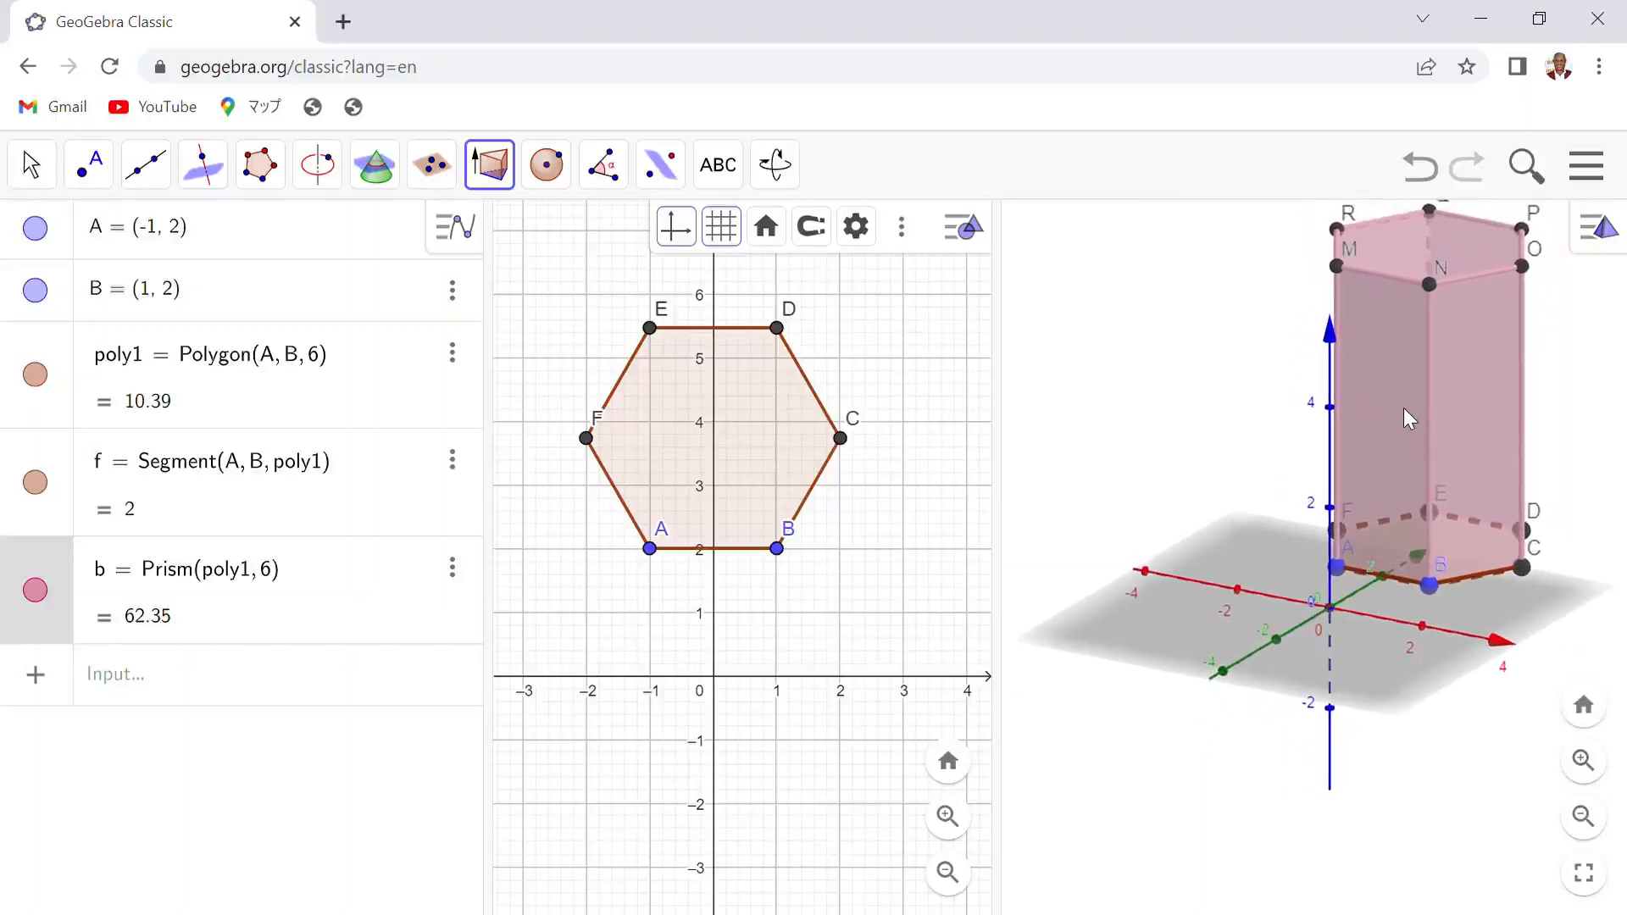
scroll(1403, 409, down, 2)
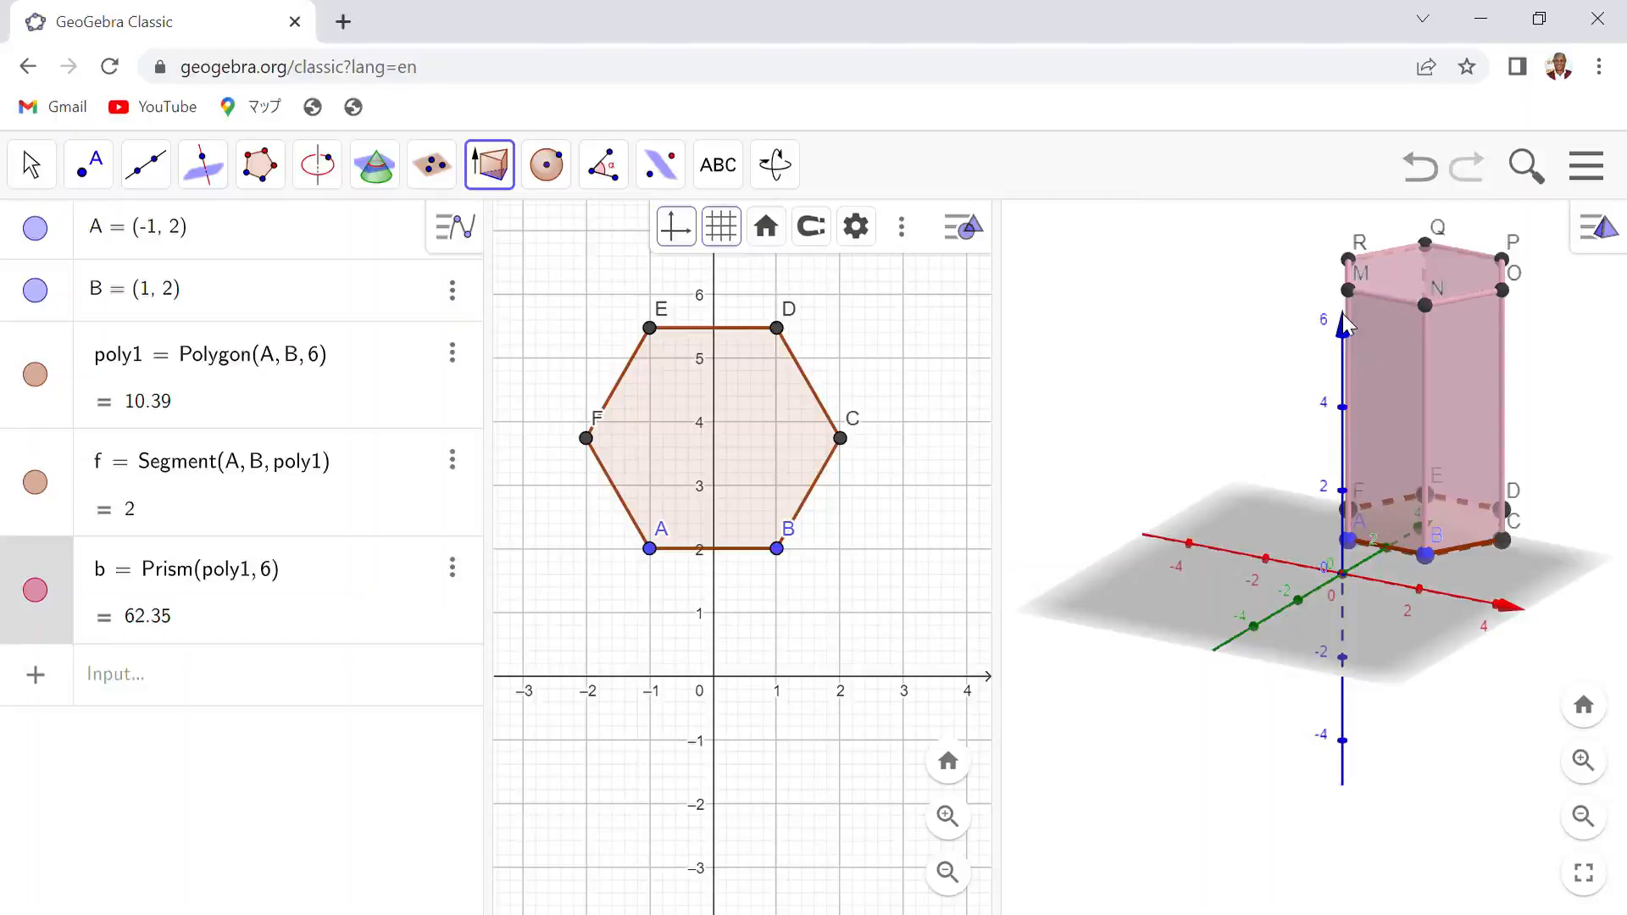
drag(1343, 313, 1155, 339)
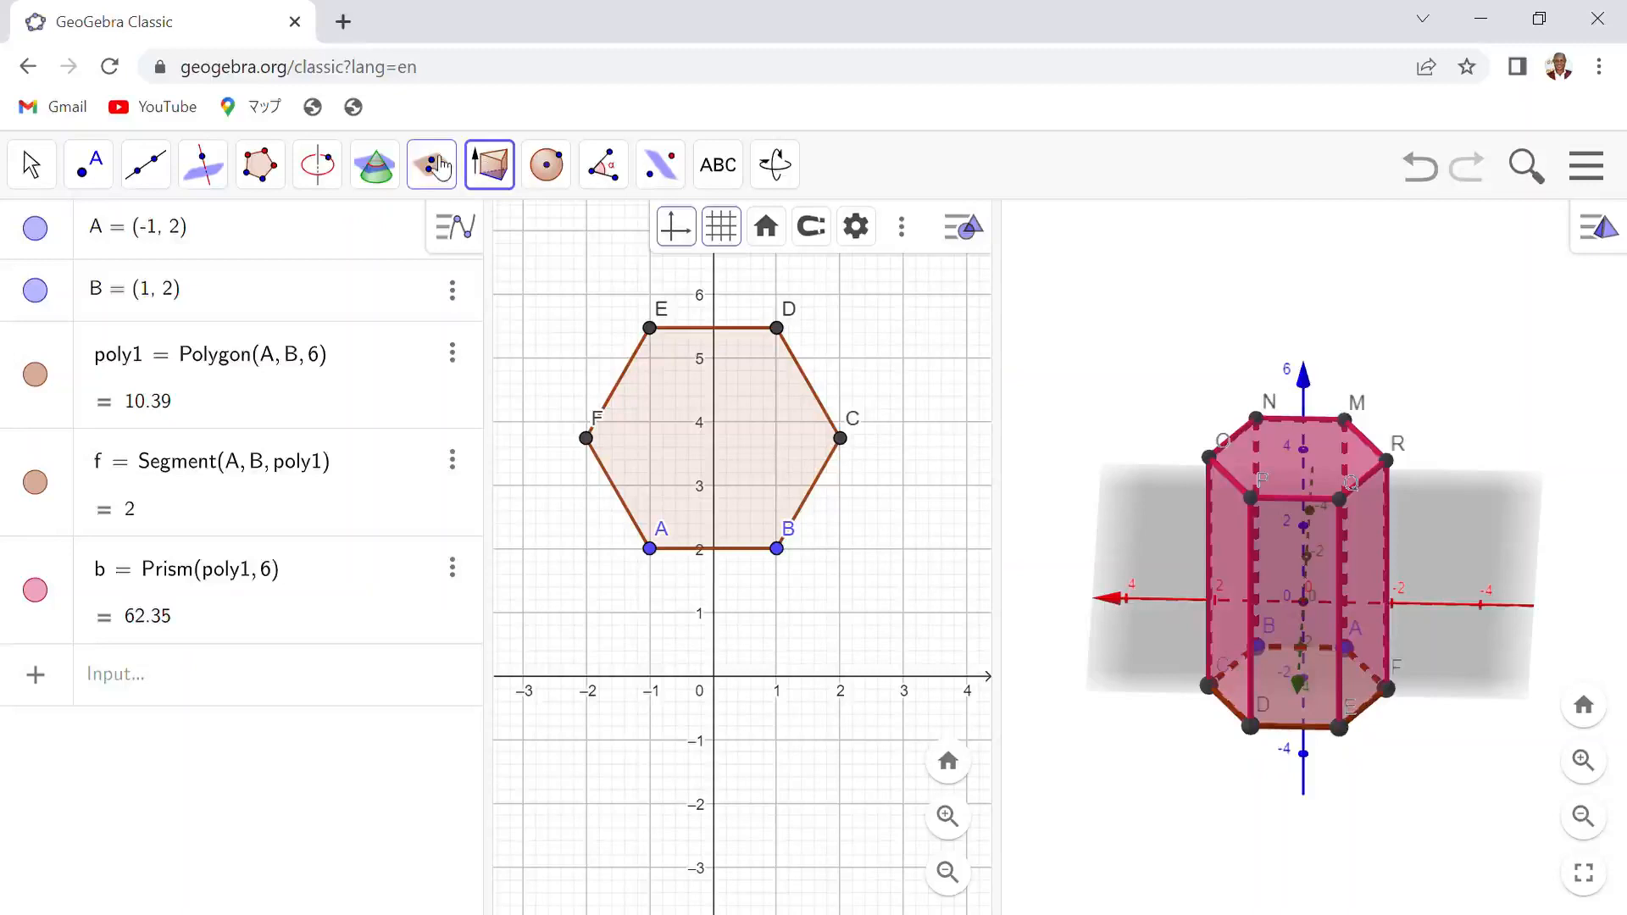
click(491, 180)
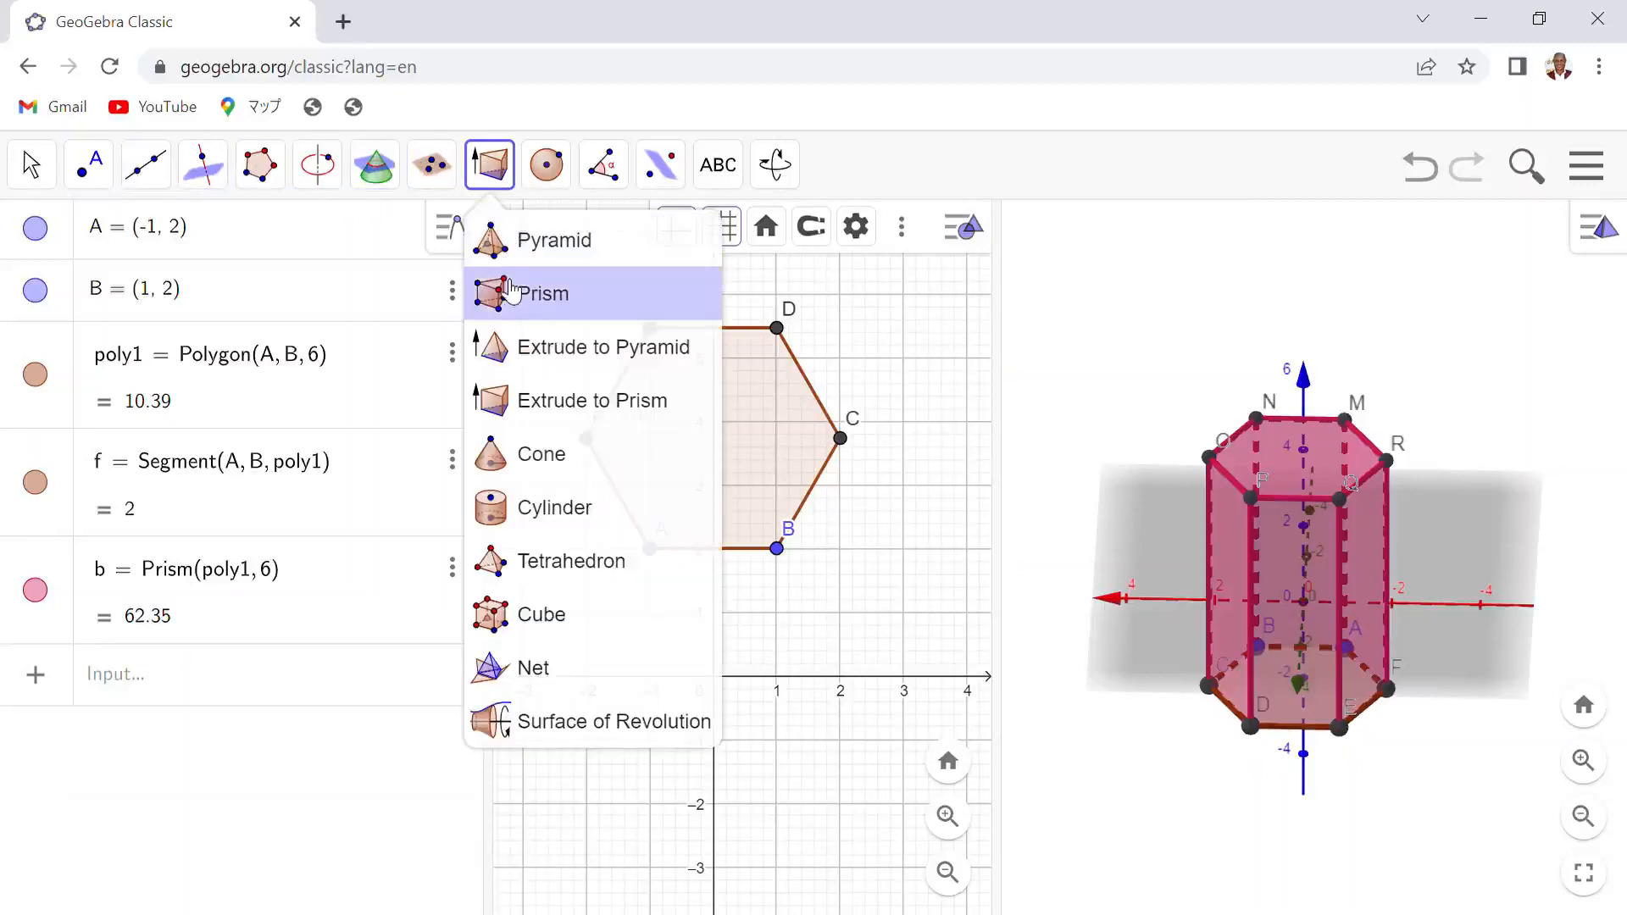
click(566, 683)
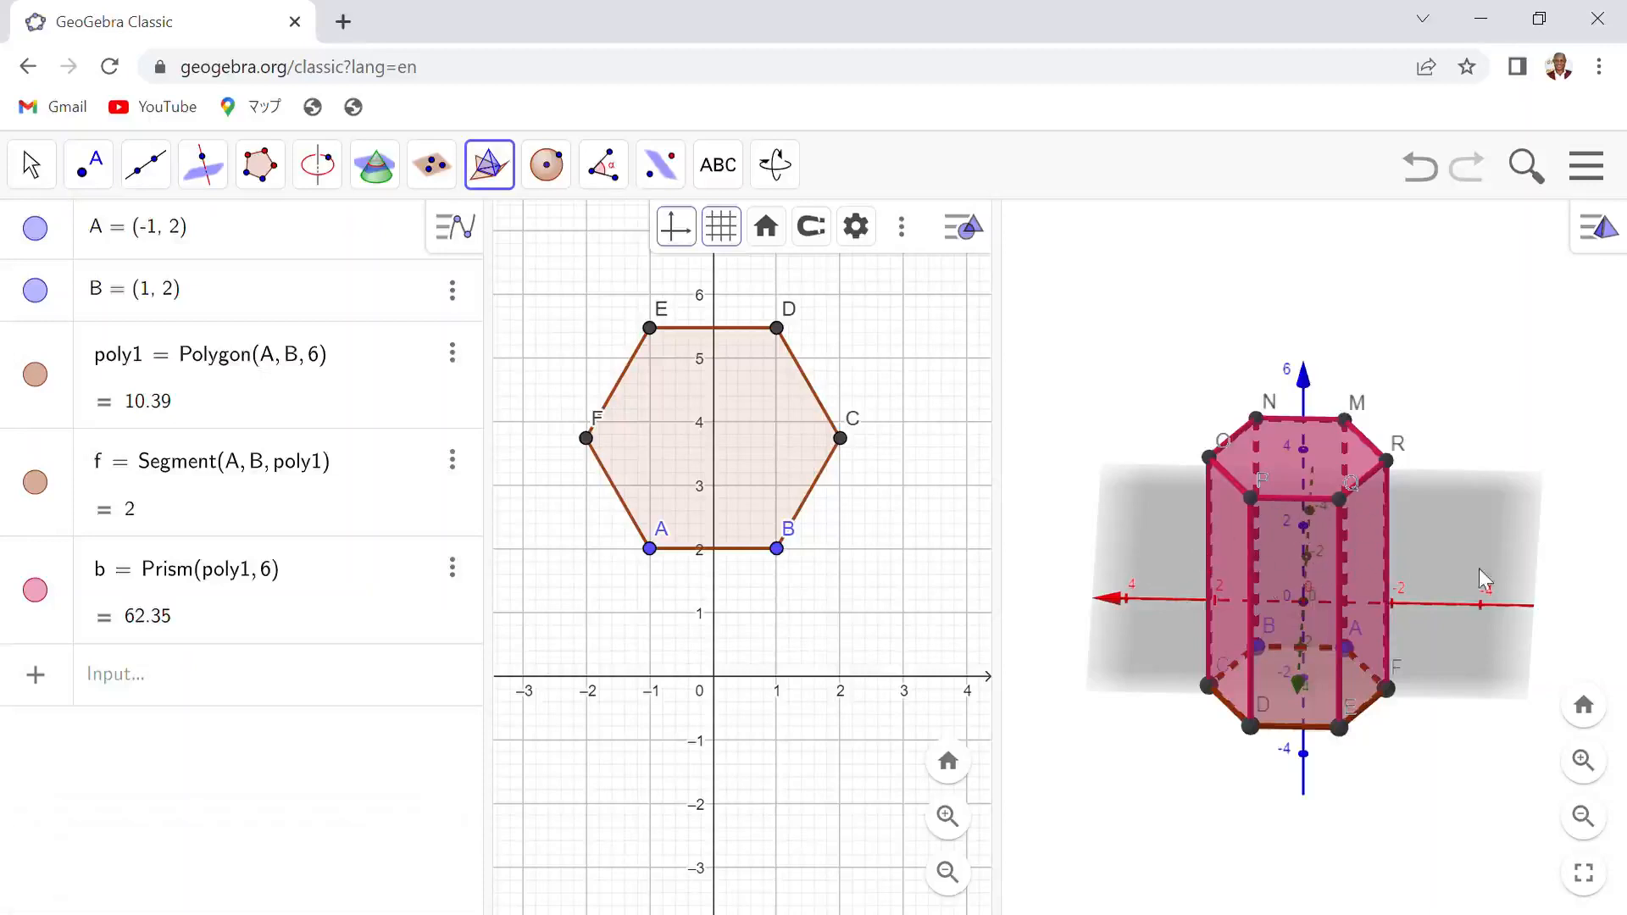
click(1305, 546)
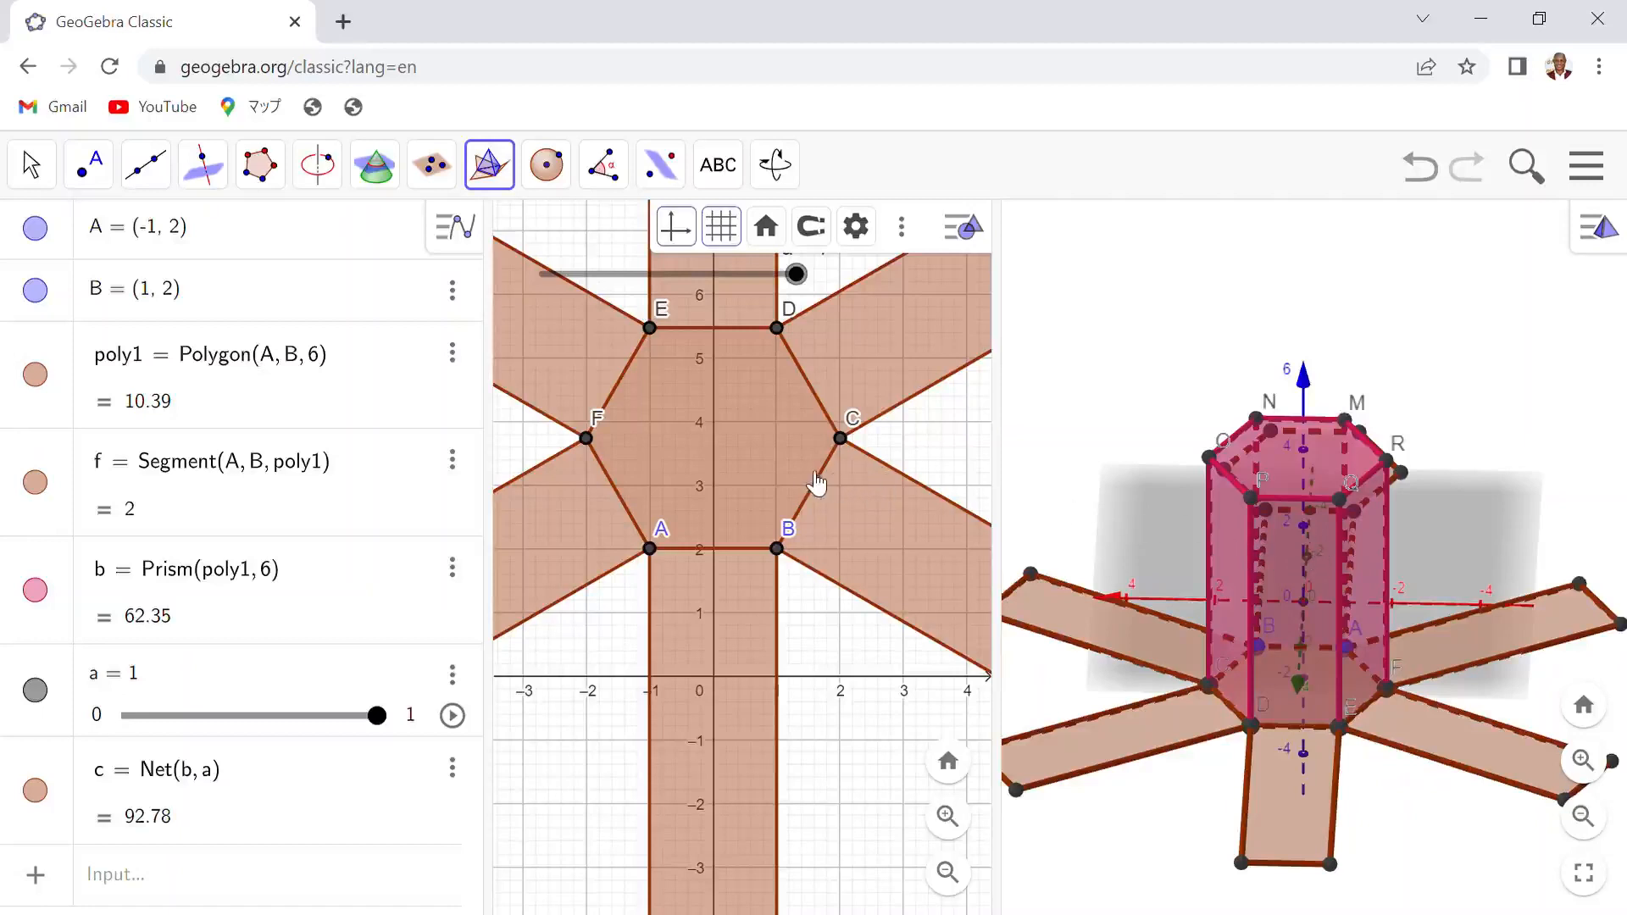
- Reposition the slider a in the 2D Graphics view so it sits above the net
scroll(727, 428, down, 6)
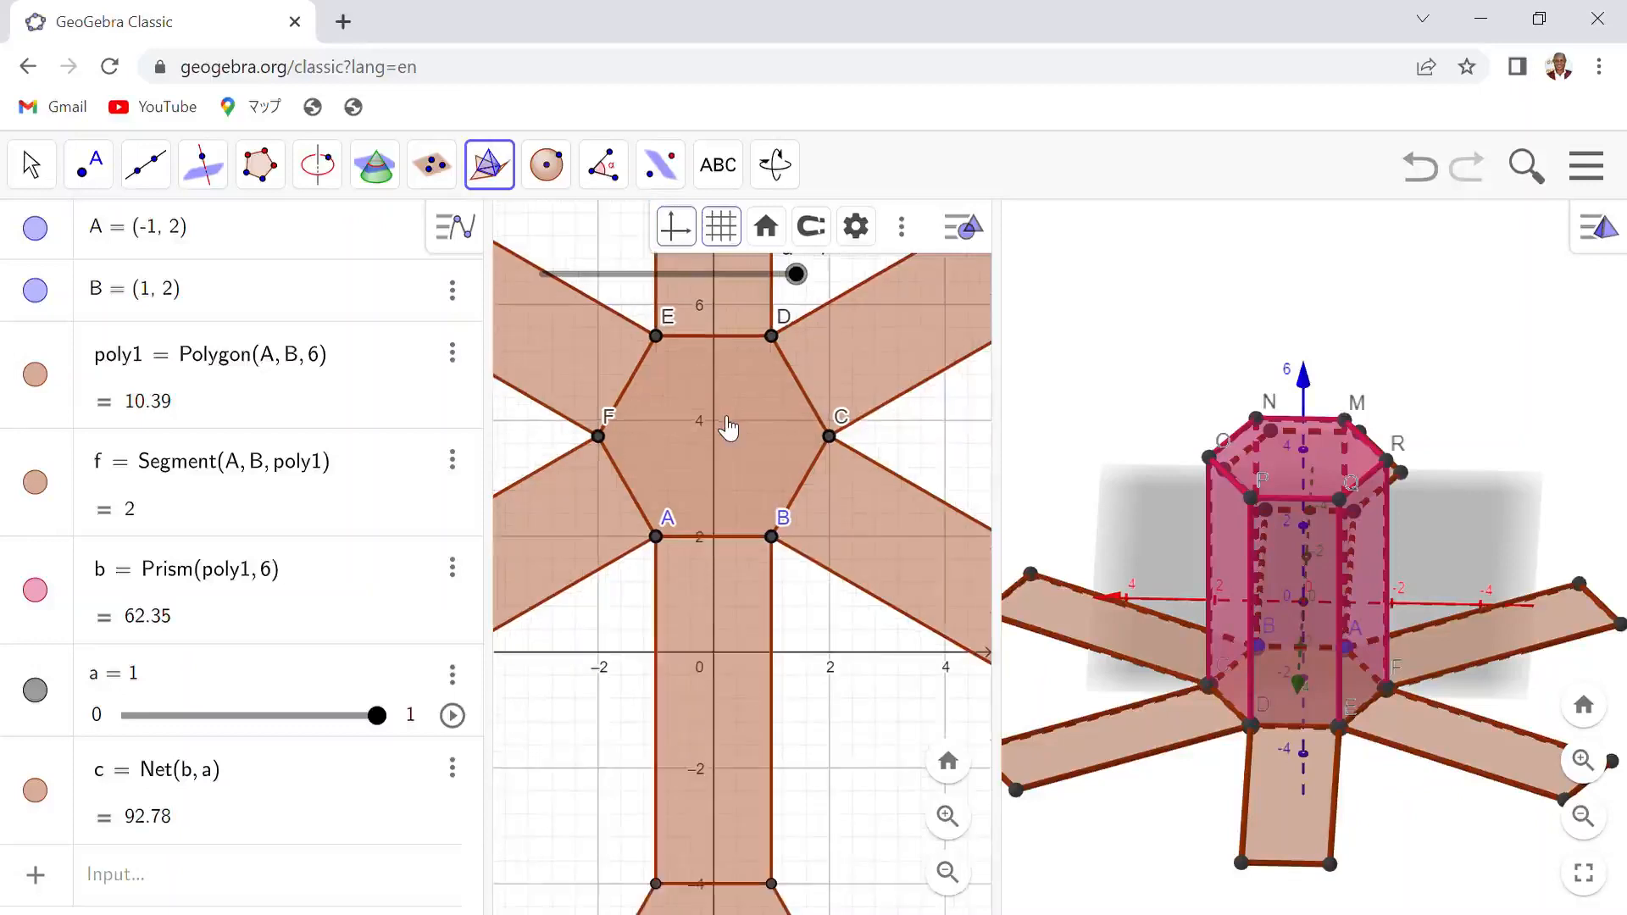
scroll(724, 434, down, 3)
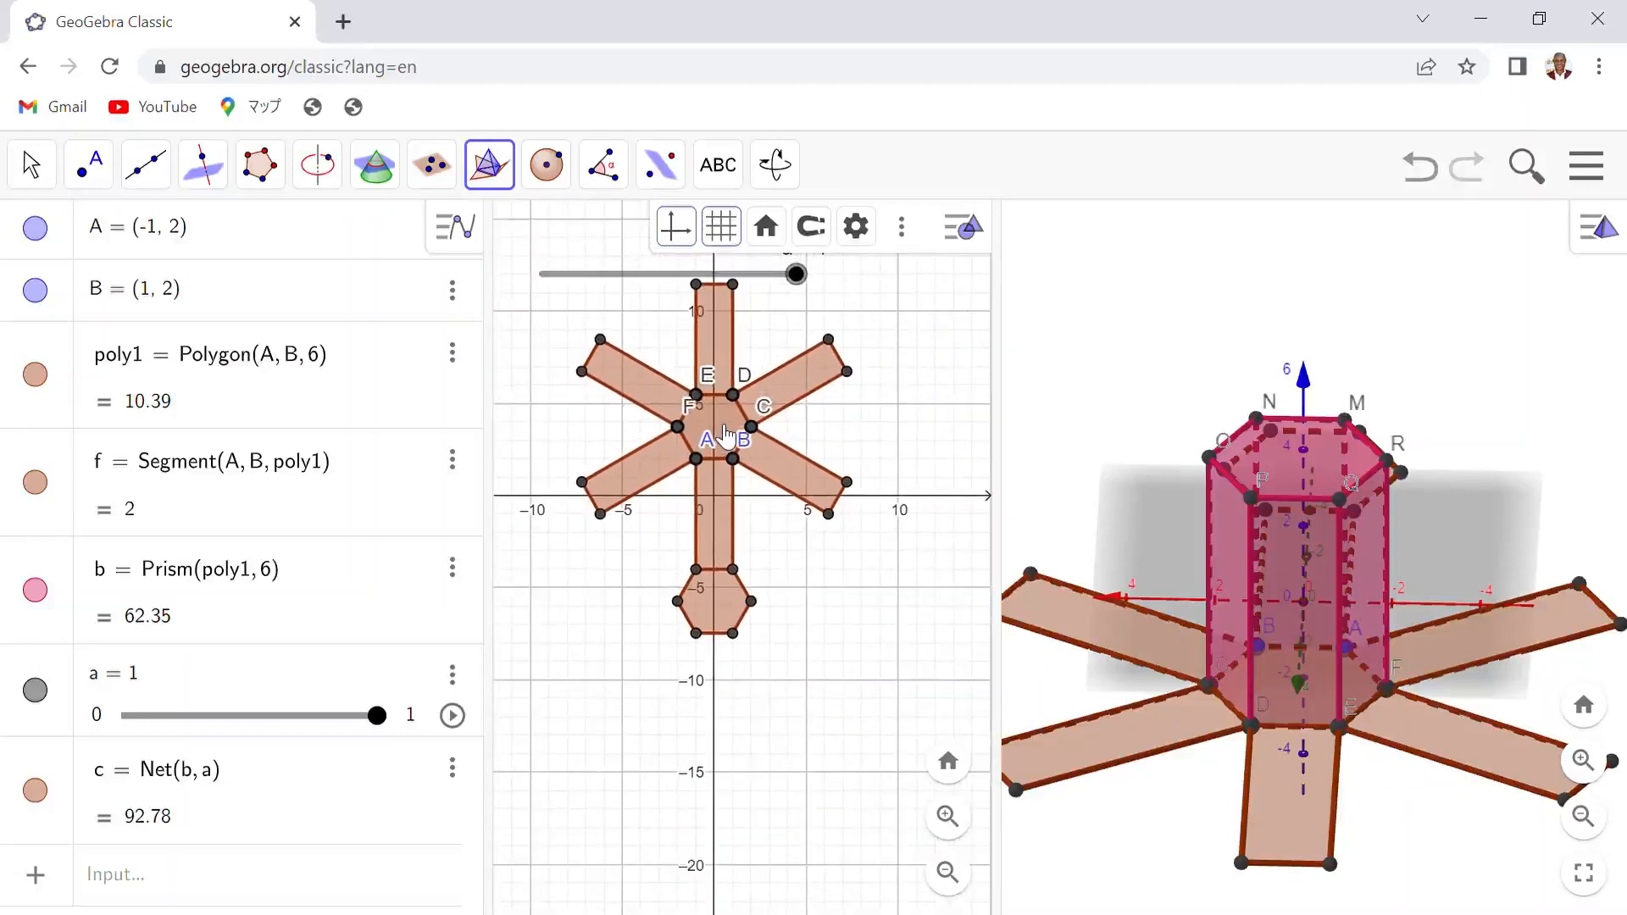
scroll(726, 434, up, 1)
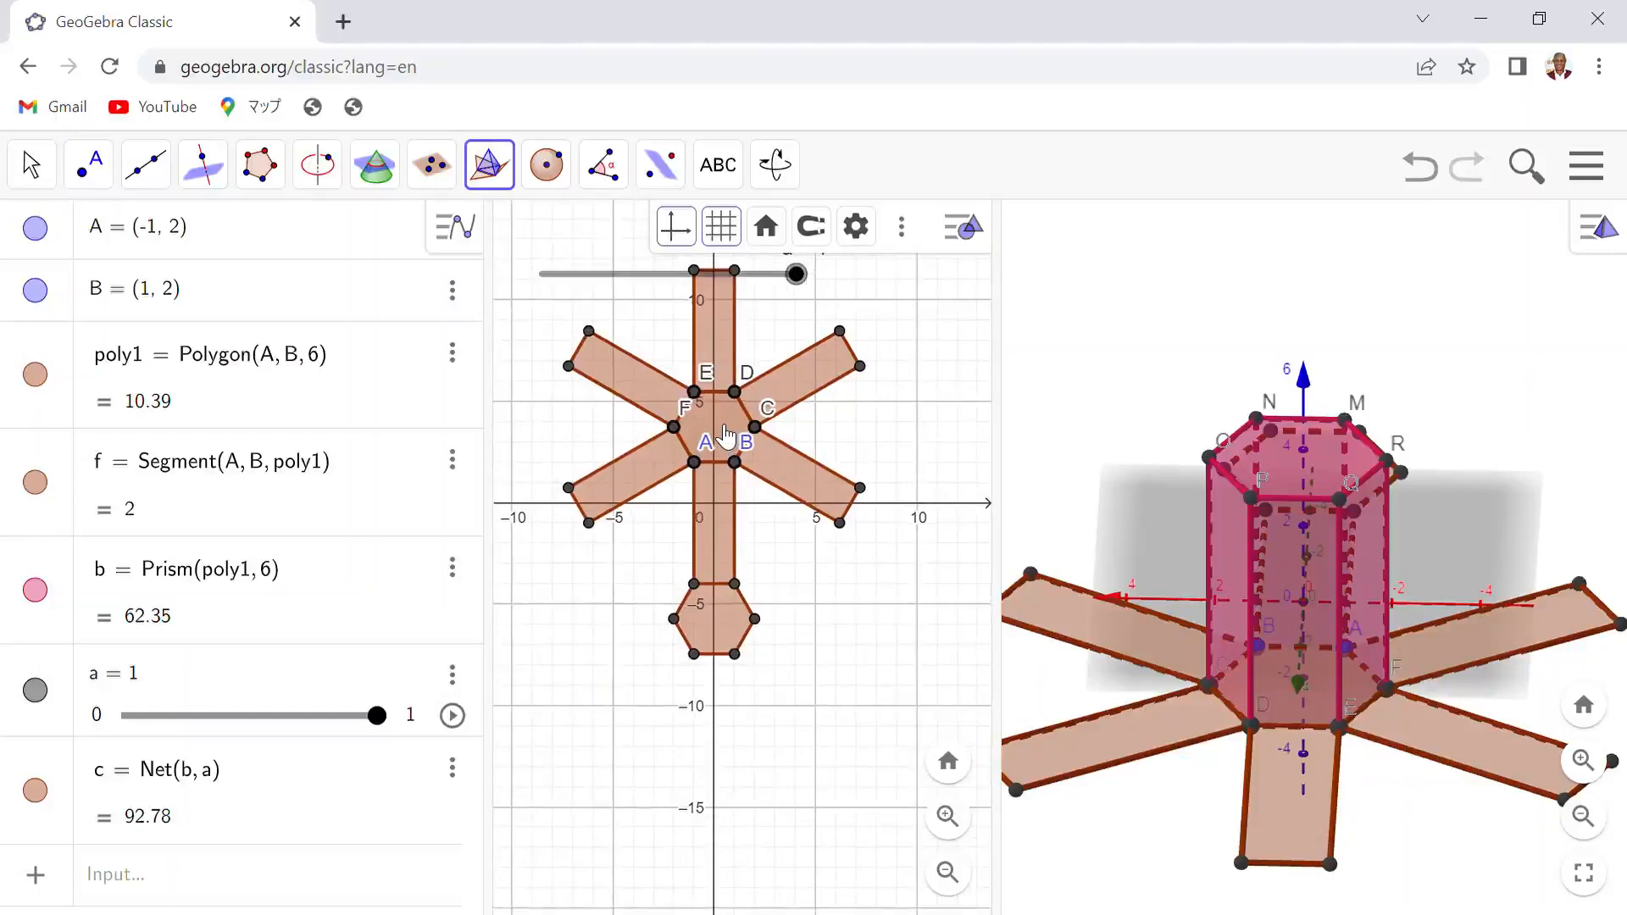
drag(658, 276, 688, 801)
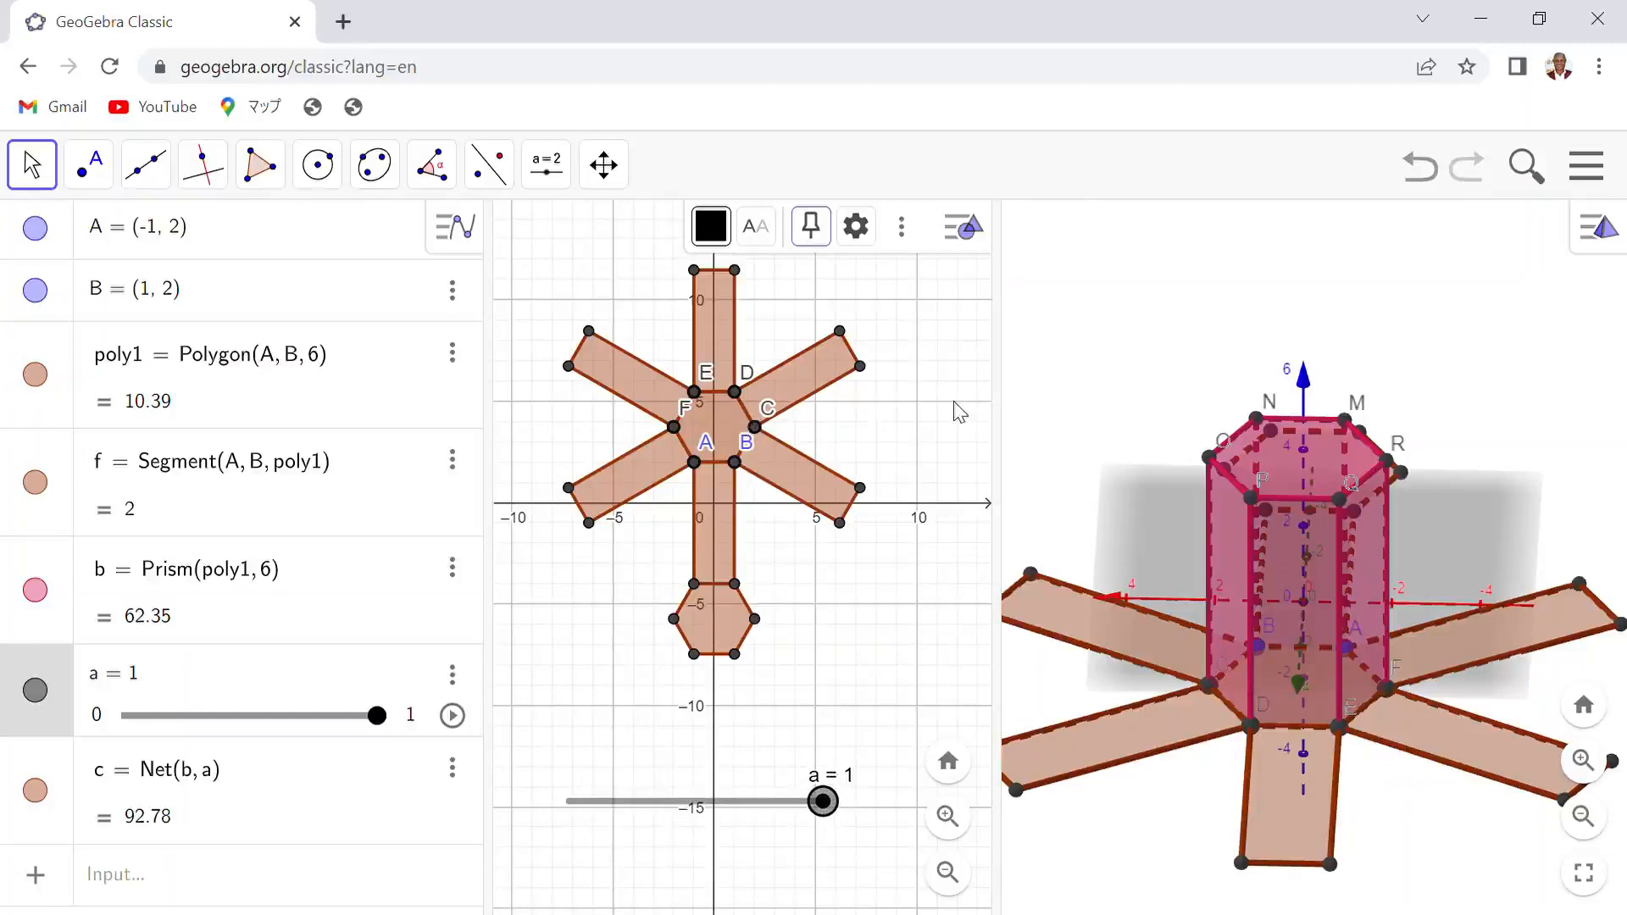
scroll(759, 422, up, 1)
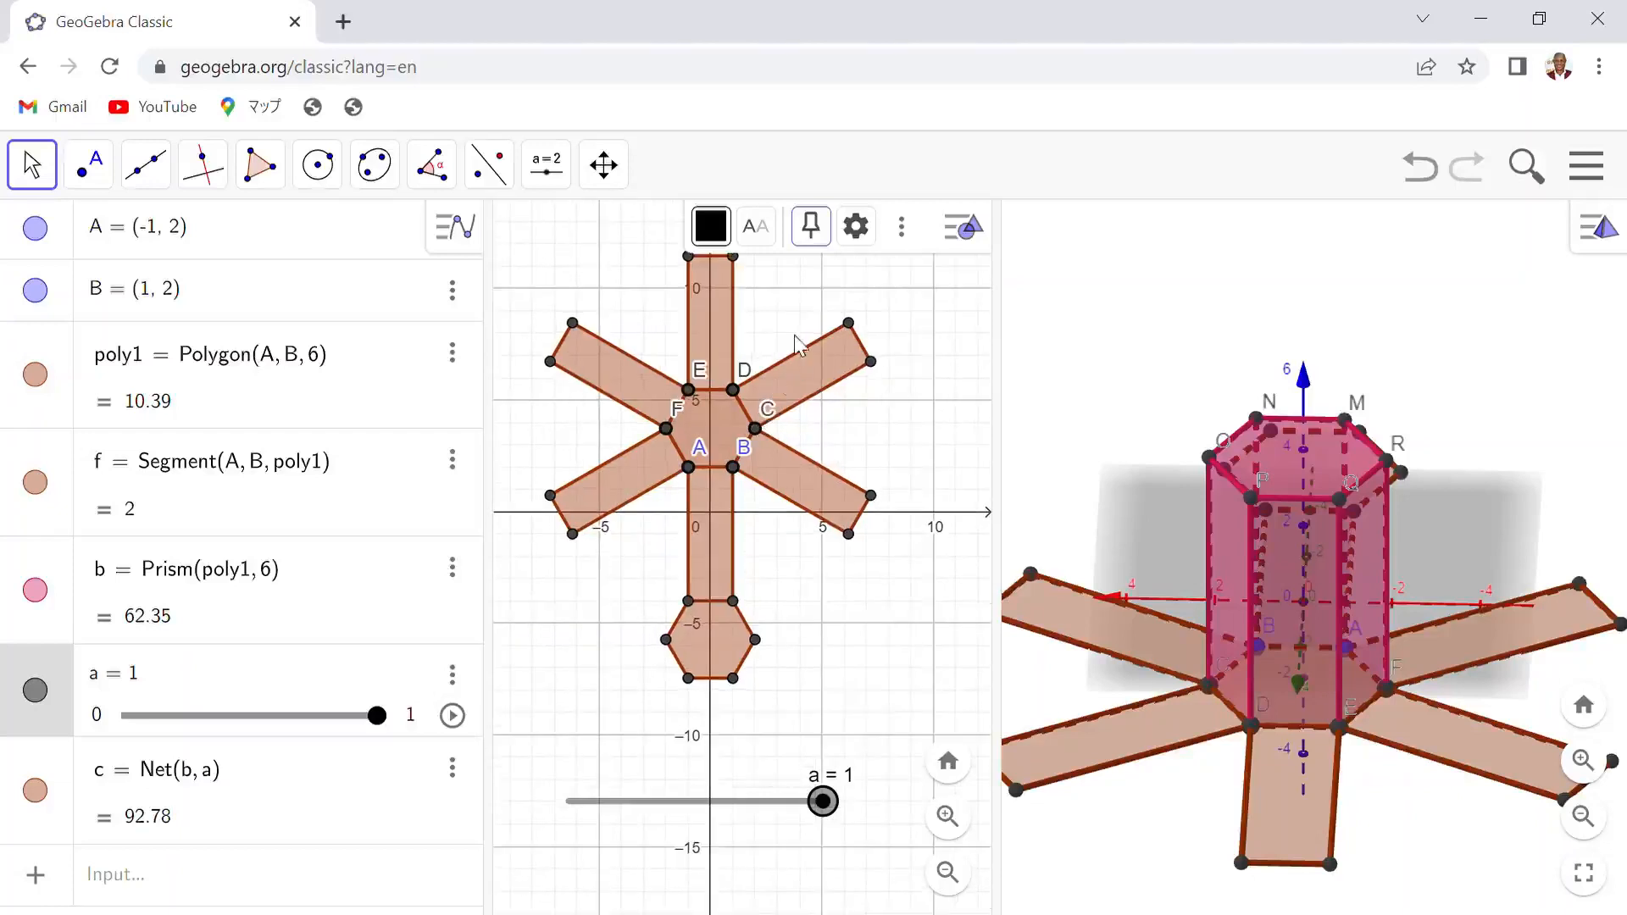
drag(827, 303, 813, 417)
click(773, 798)
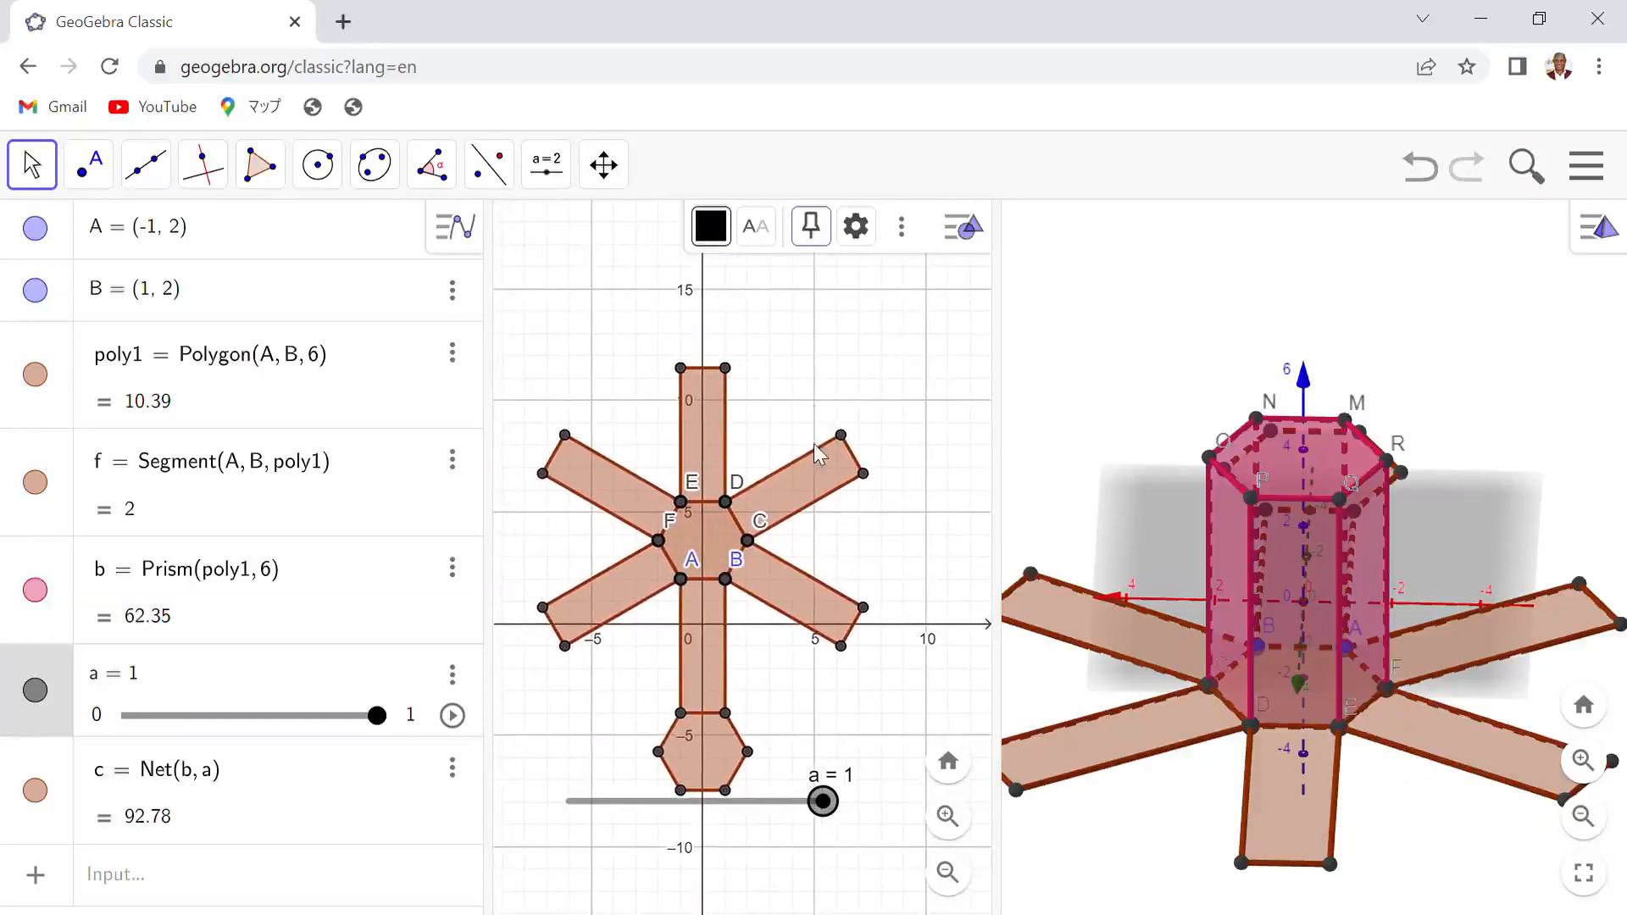
drag(772, 812, 776, 310)
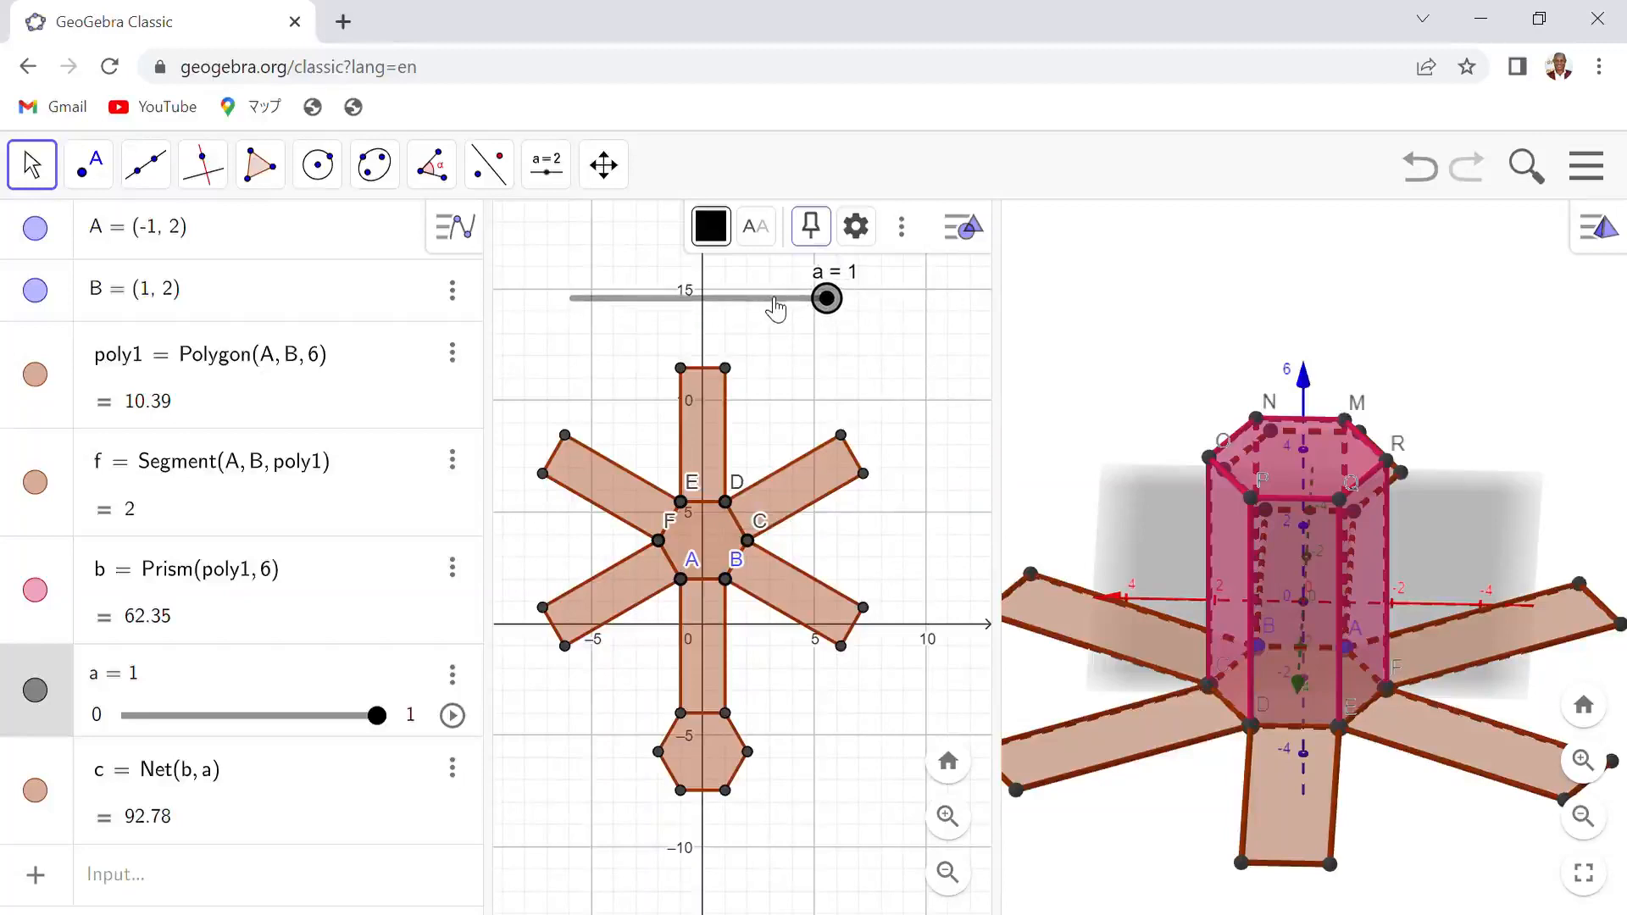
- Widen the 3D Graphics view and color the net's upper rectangular face blue at 100 opacity
click(727, 420)
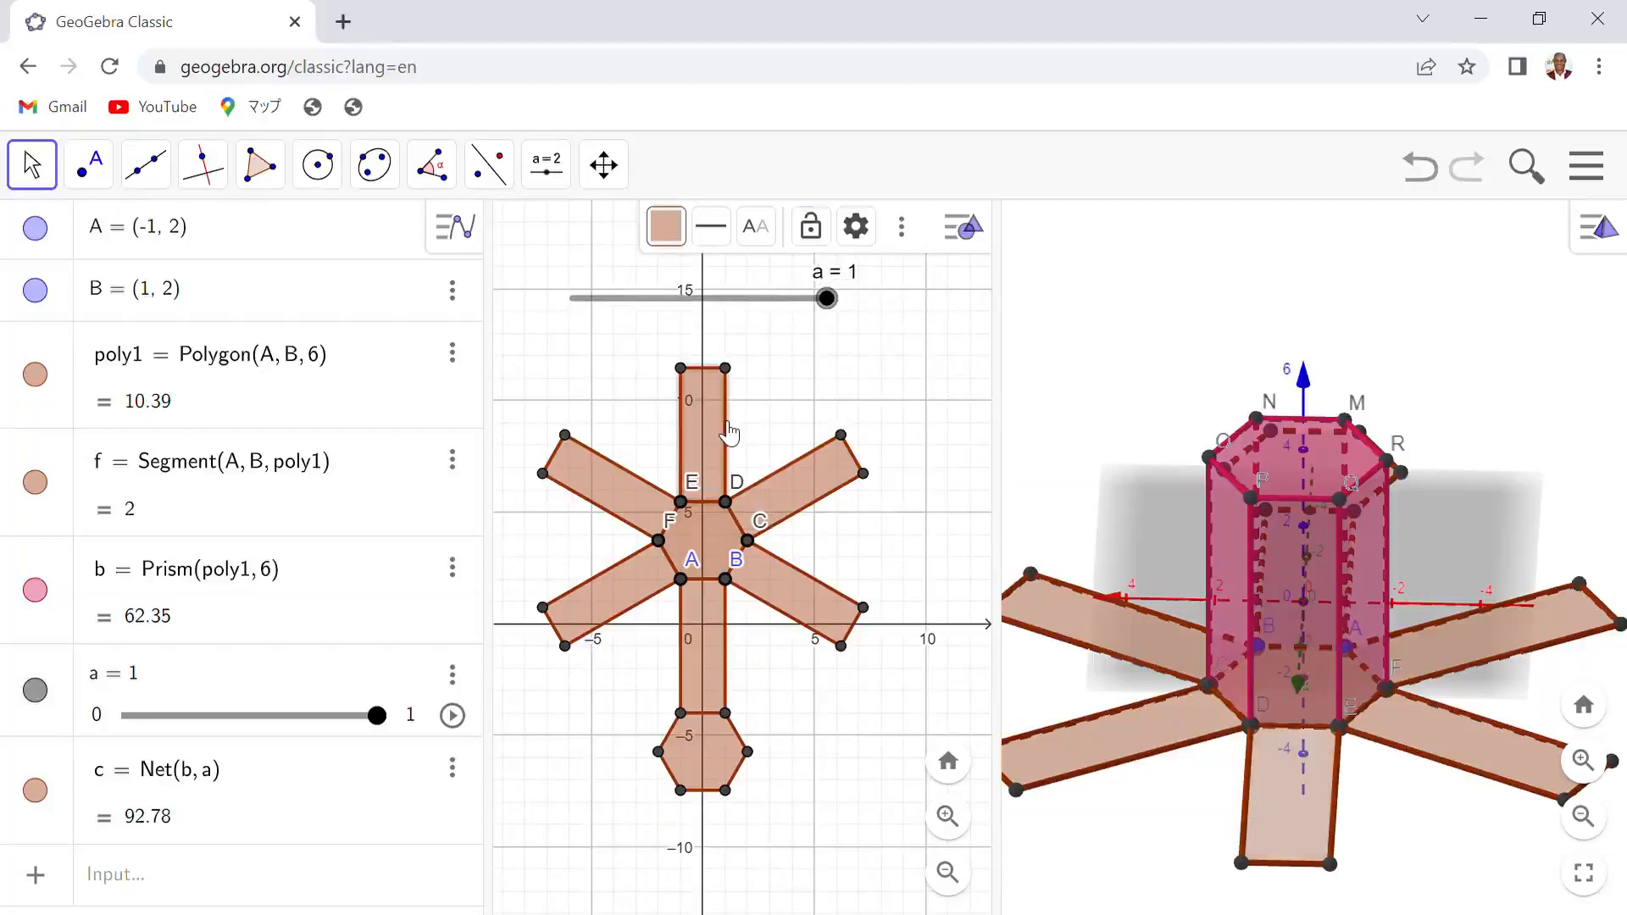
drag(788, 374, 782, 411)
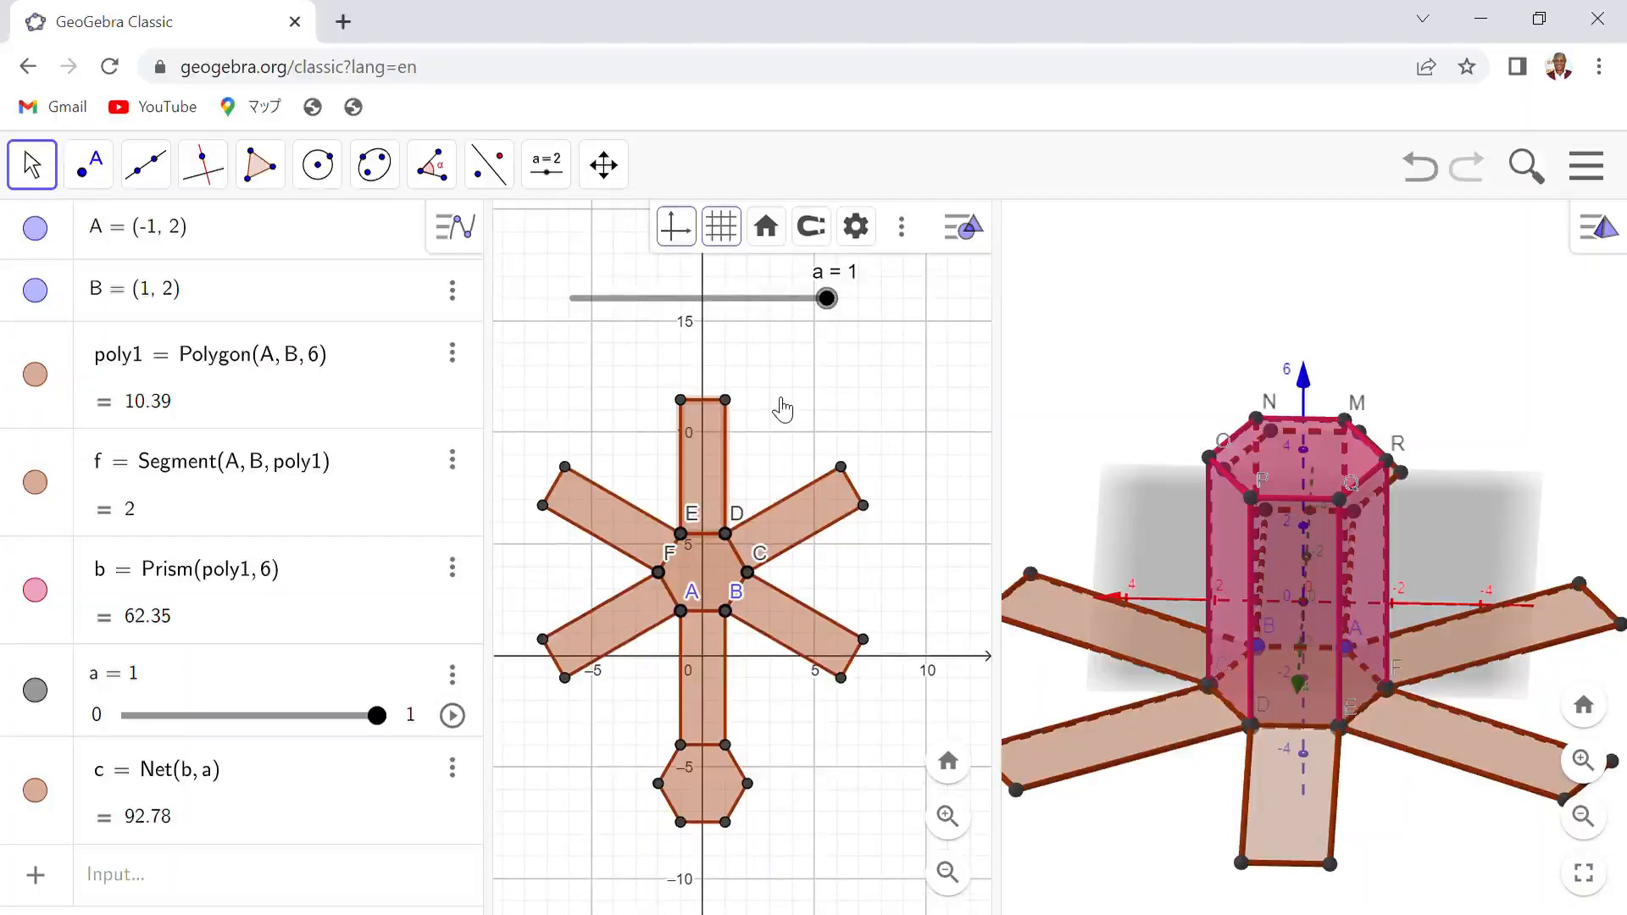
drag(1004, 494, 977, 492)
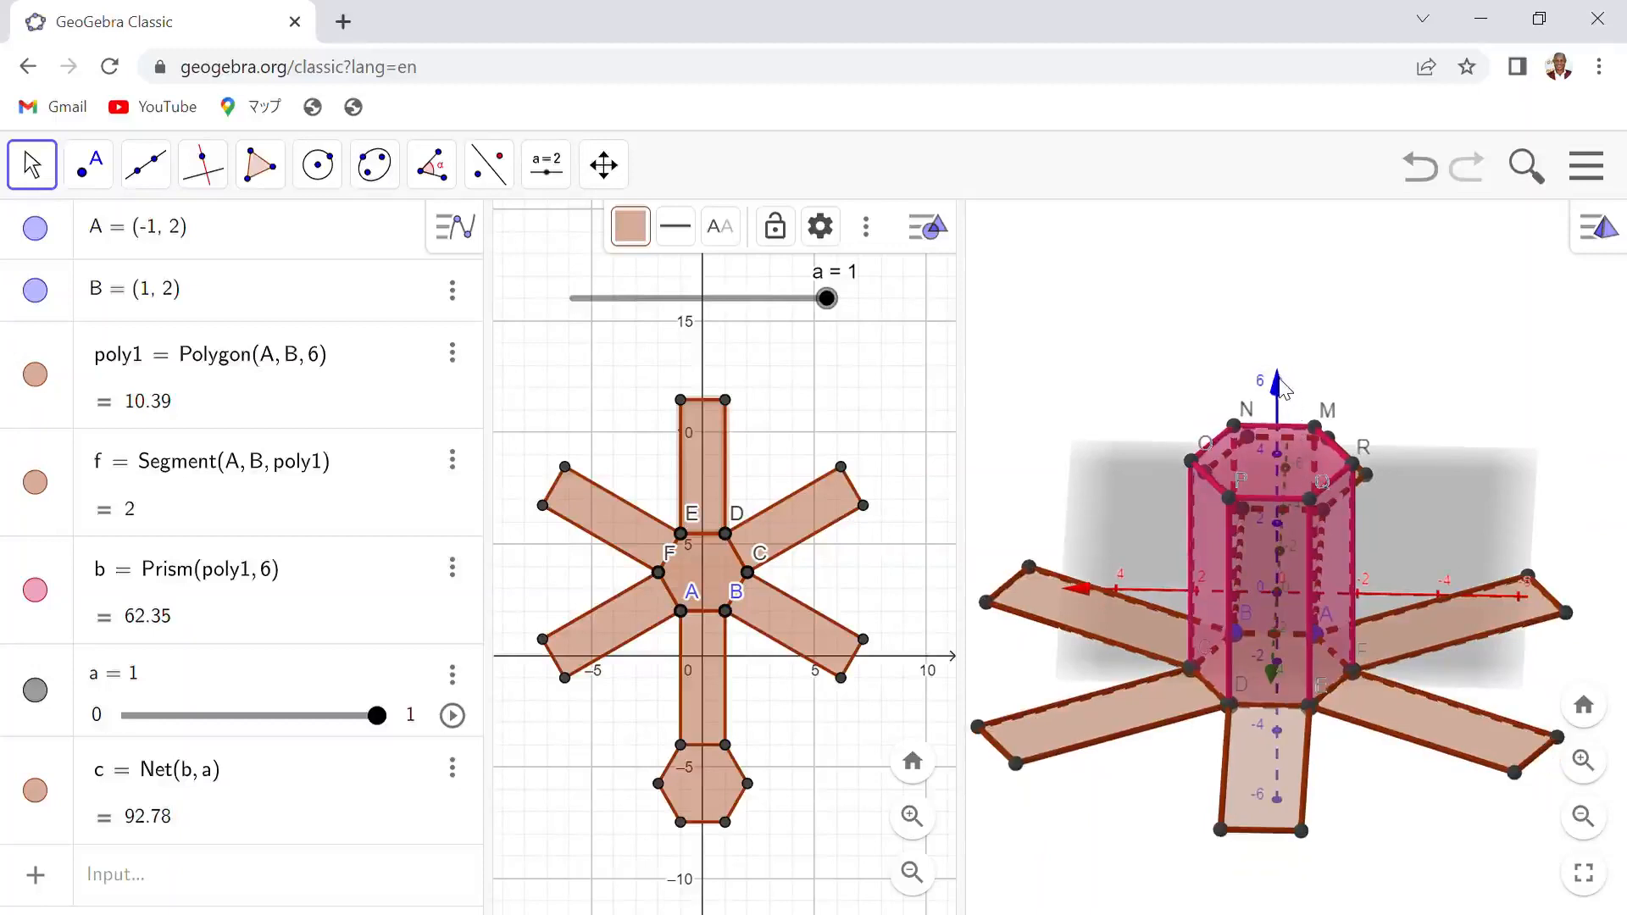
mouse_move(1280, 388)
mouse_down()
mouse_move(1257, 369)
mouse_move(1279, 371)
mouse_up()
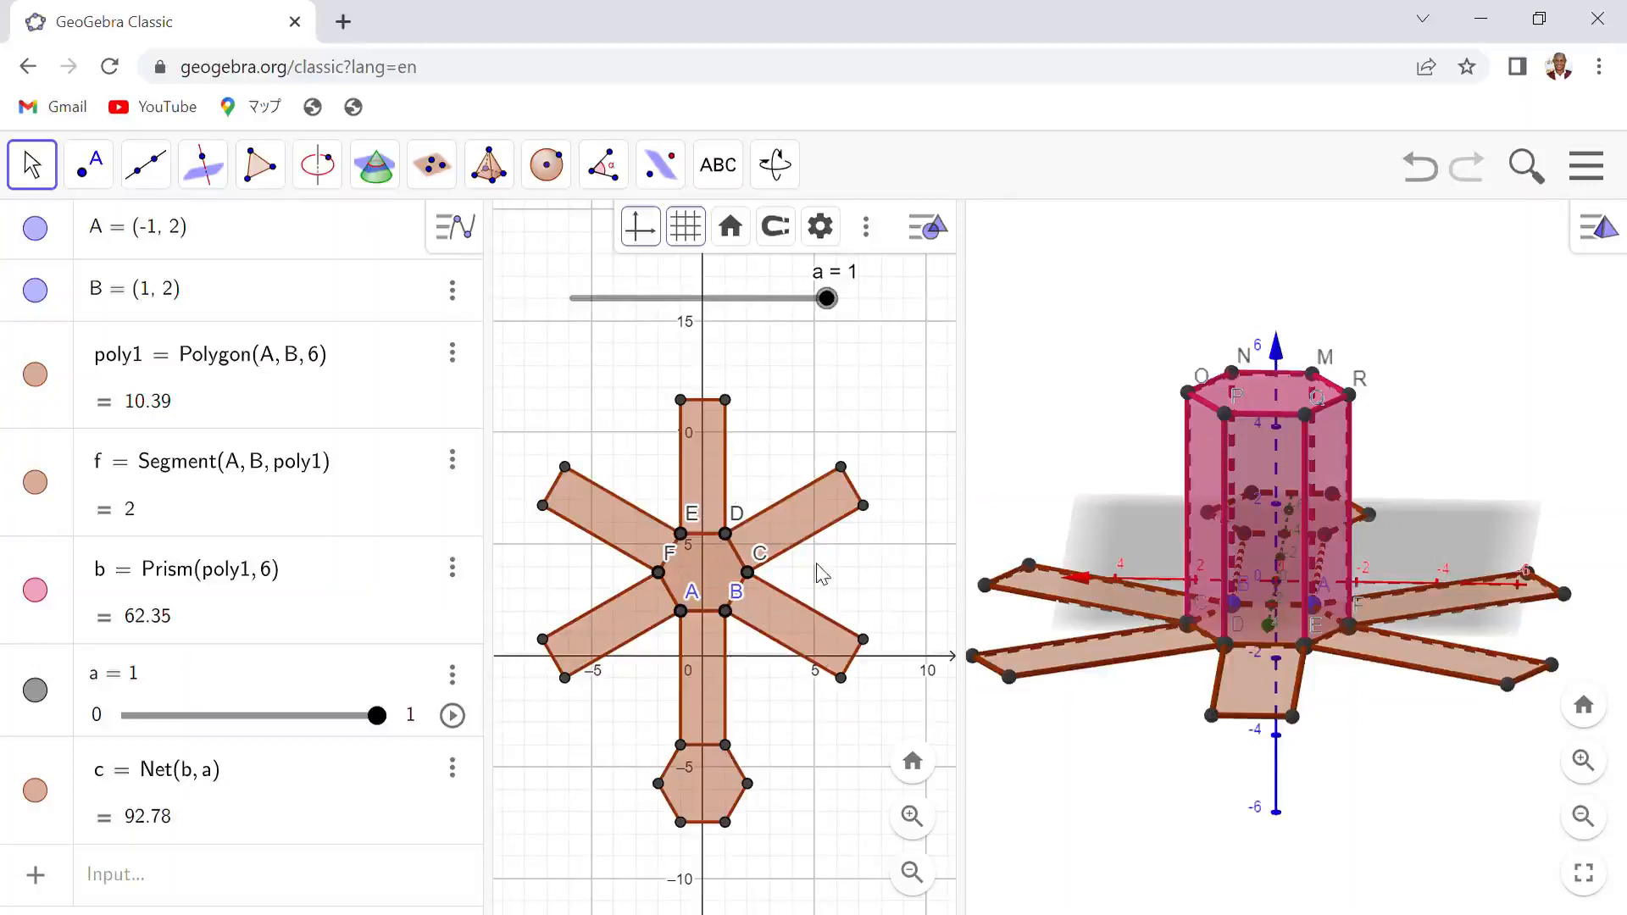
click(700, 444)
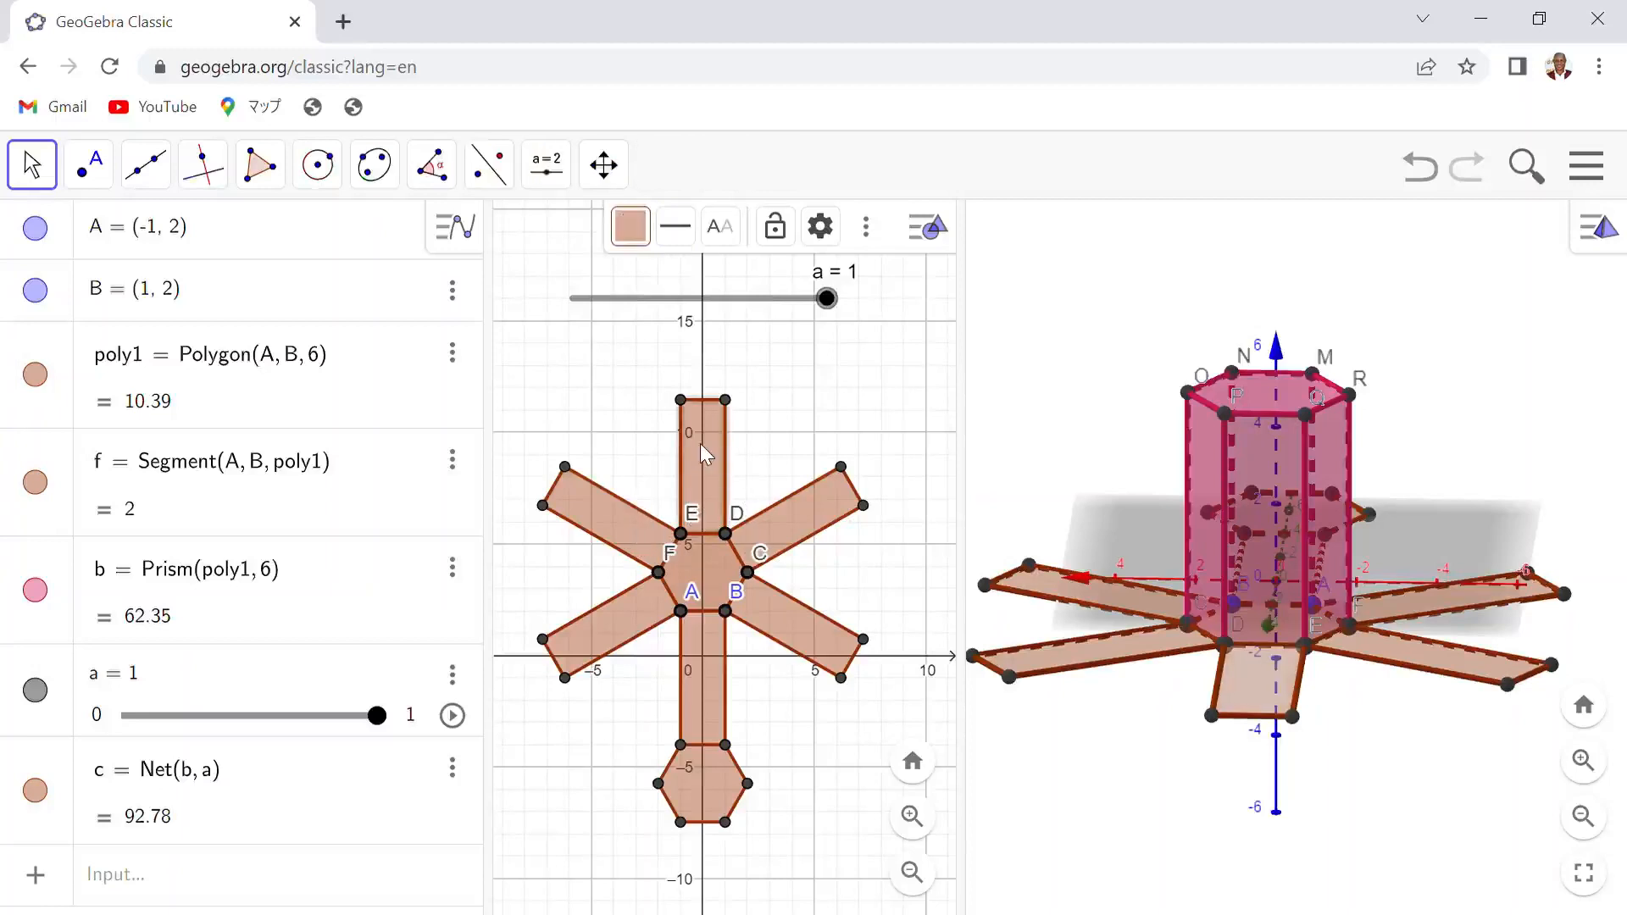
click(642, 234)
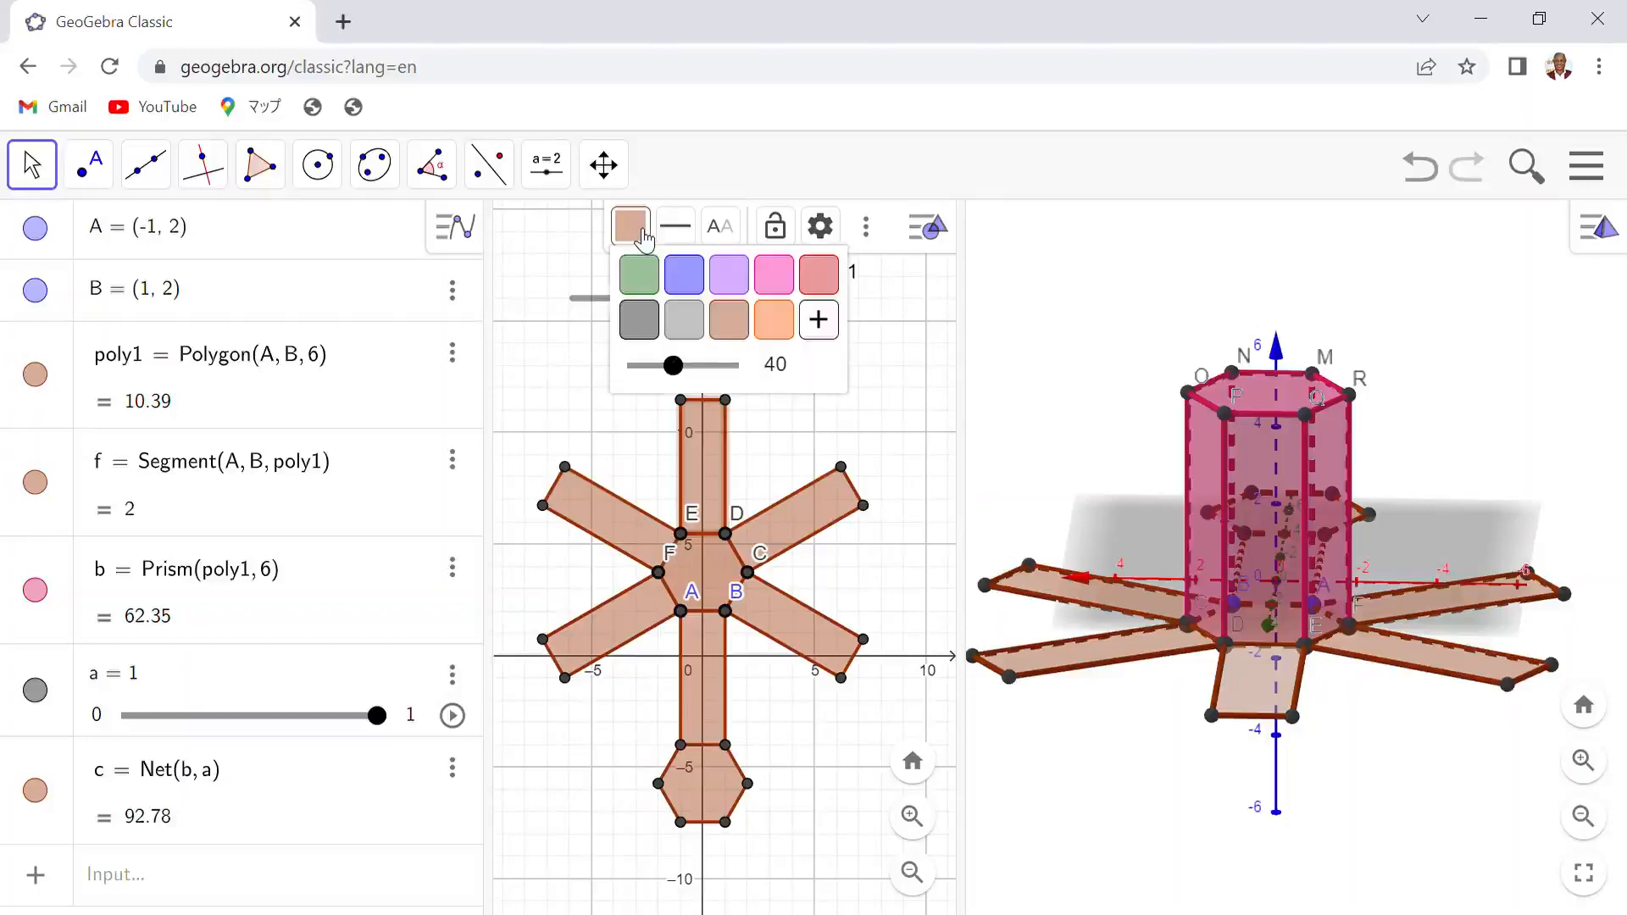
click(683, 273)
drag(688, 373, 750, 377)
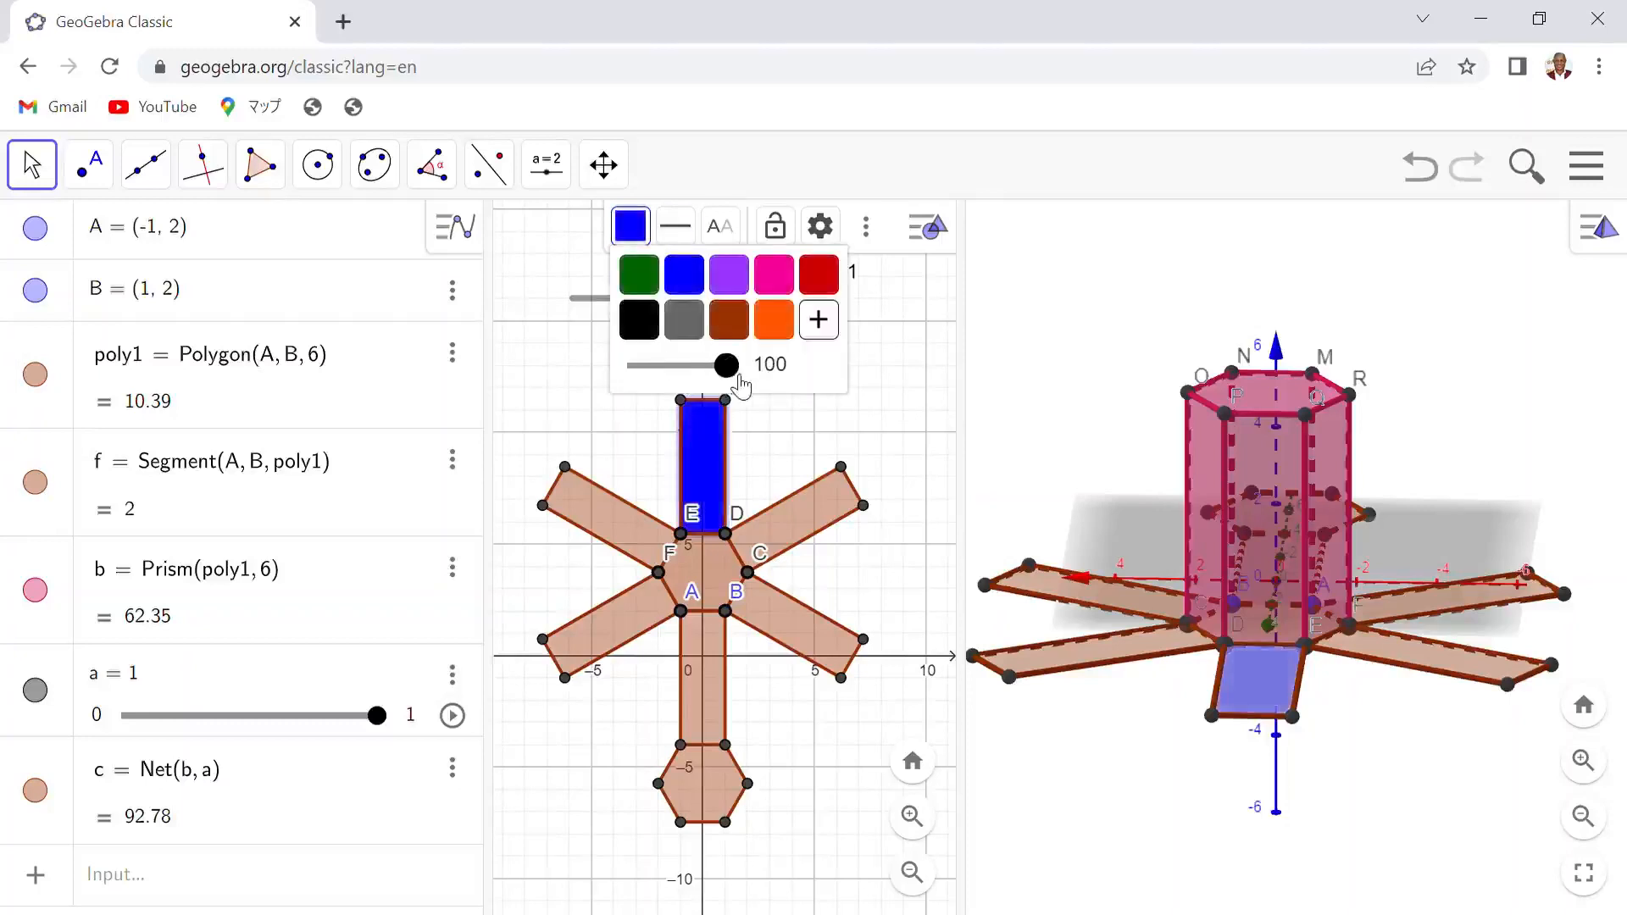
- Color the net's central hexagon face pink at 100 opacity
click(716, 582)
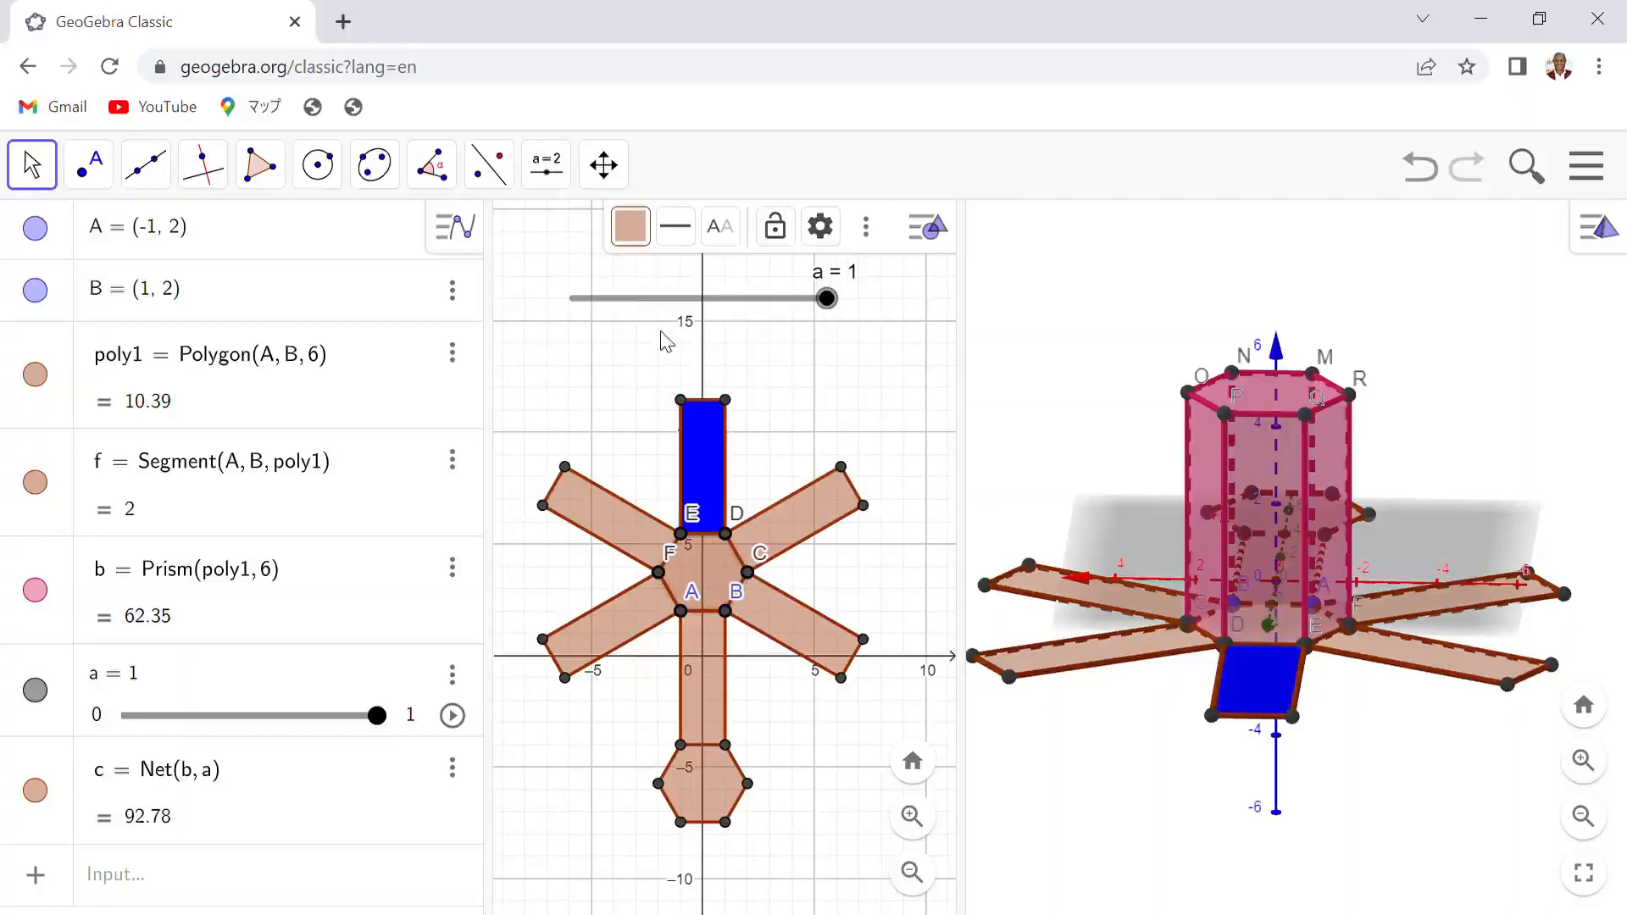
click(643, 237)
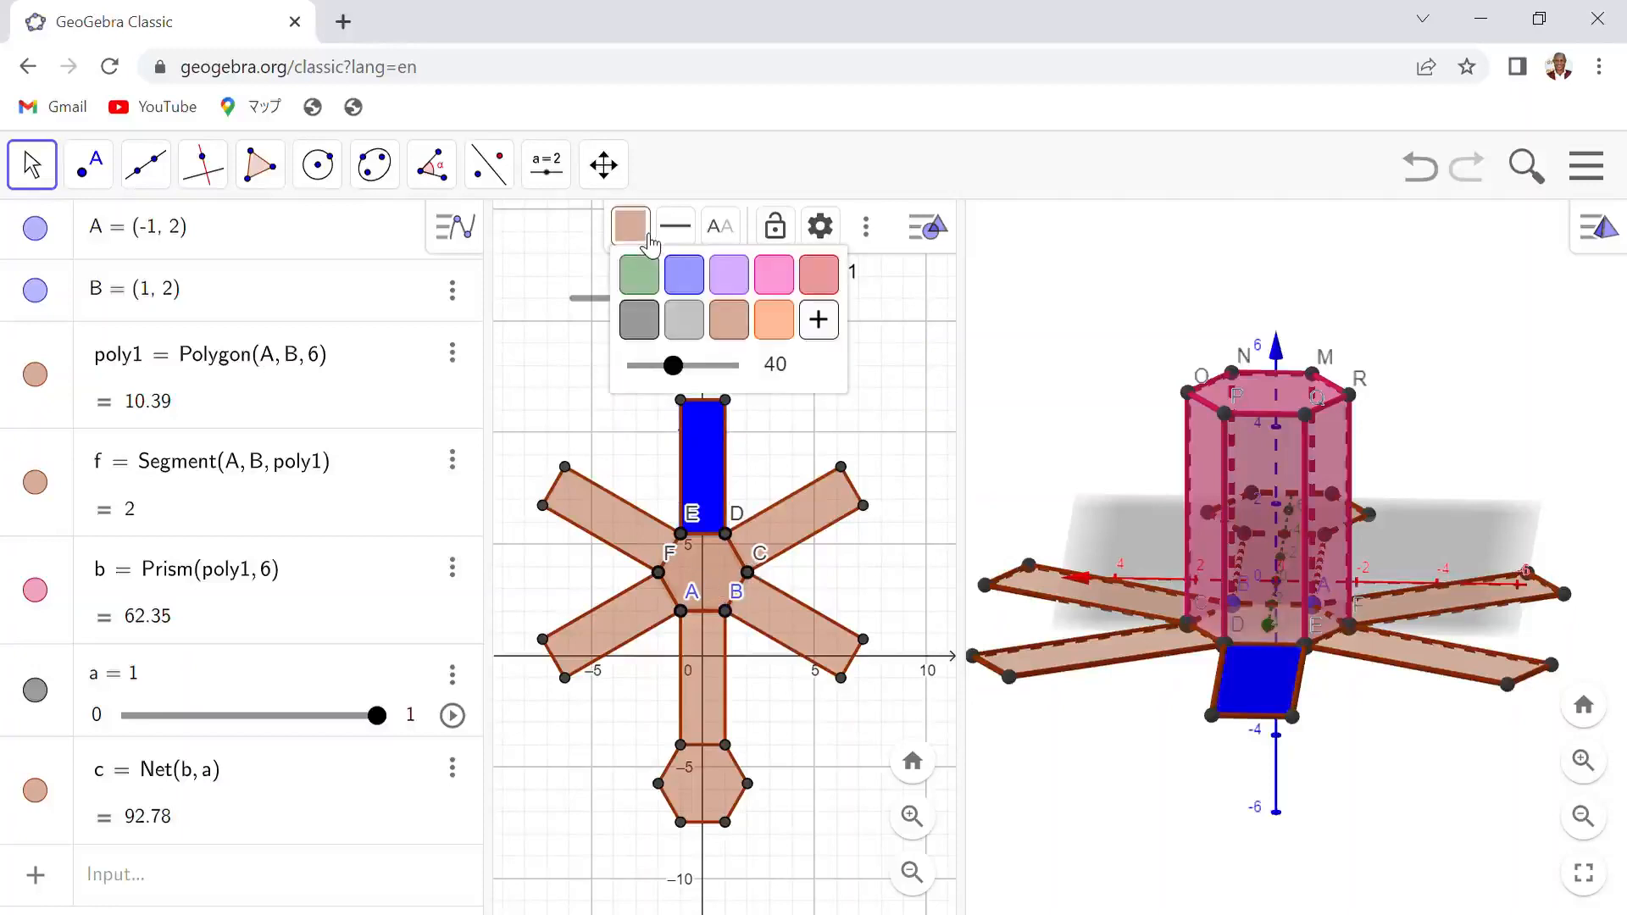
click(786, 285)
drag(674, 365, 746, 373)
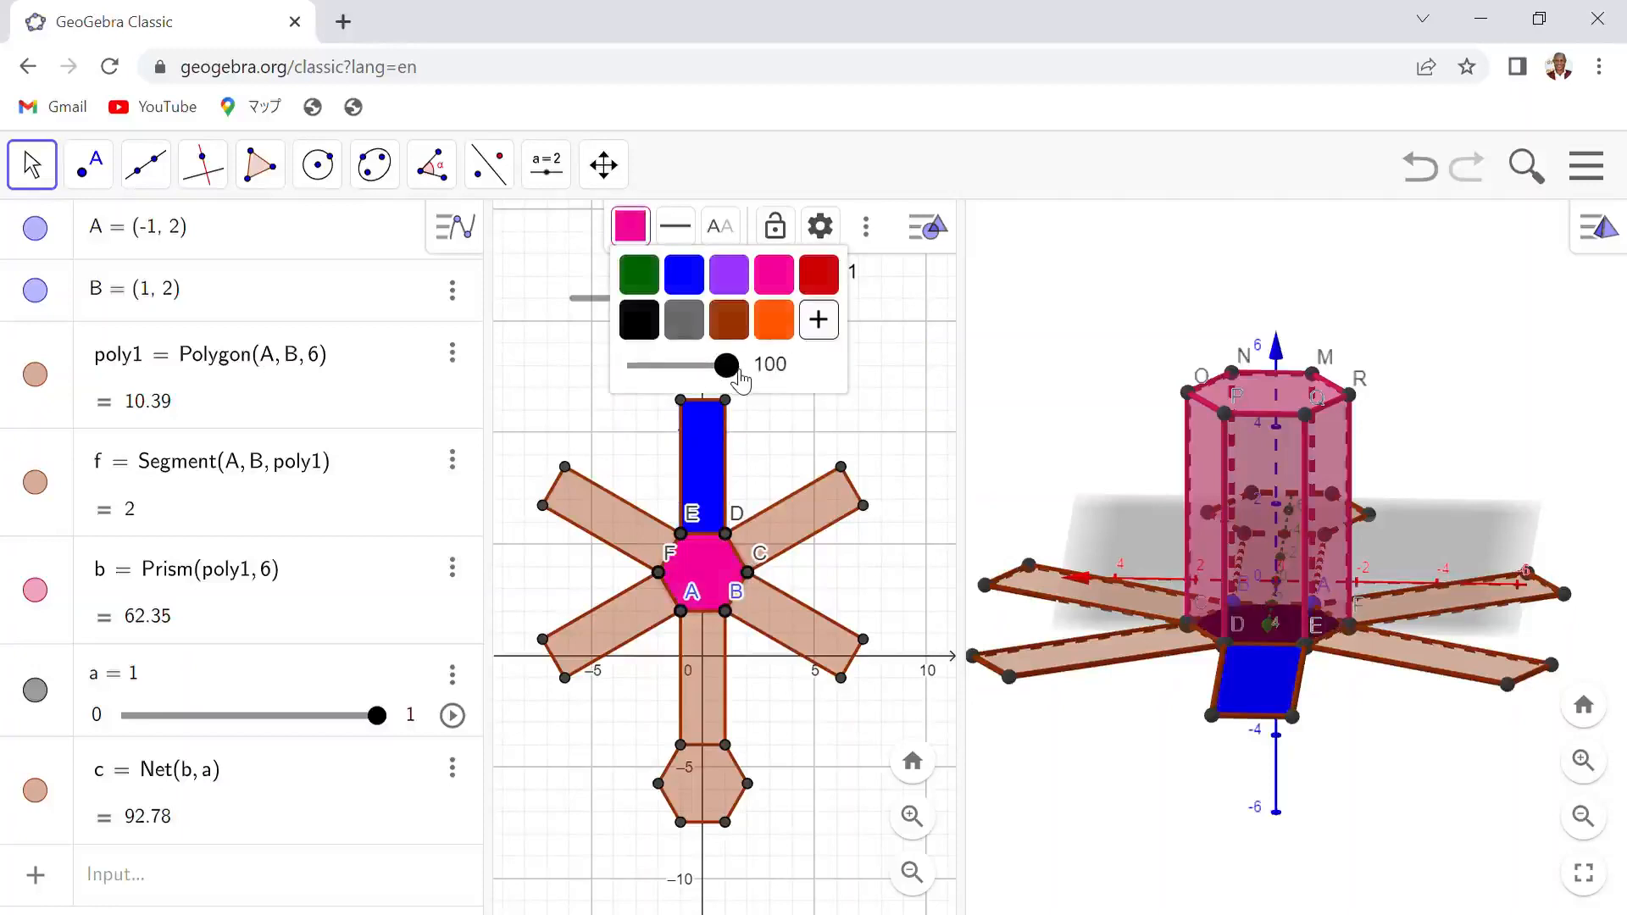
- Color the net's lower rectangular face green at 100 opacity
click(734, 707)
click(644, 237)
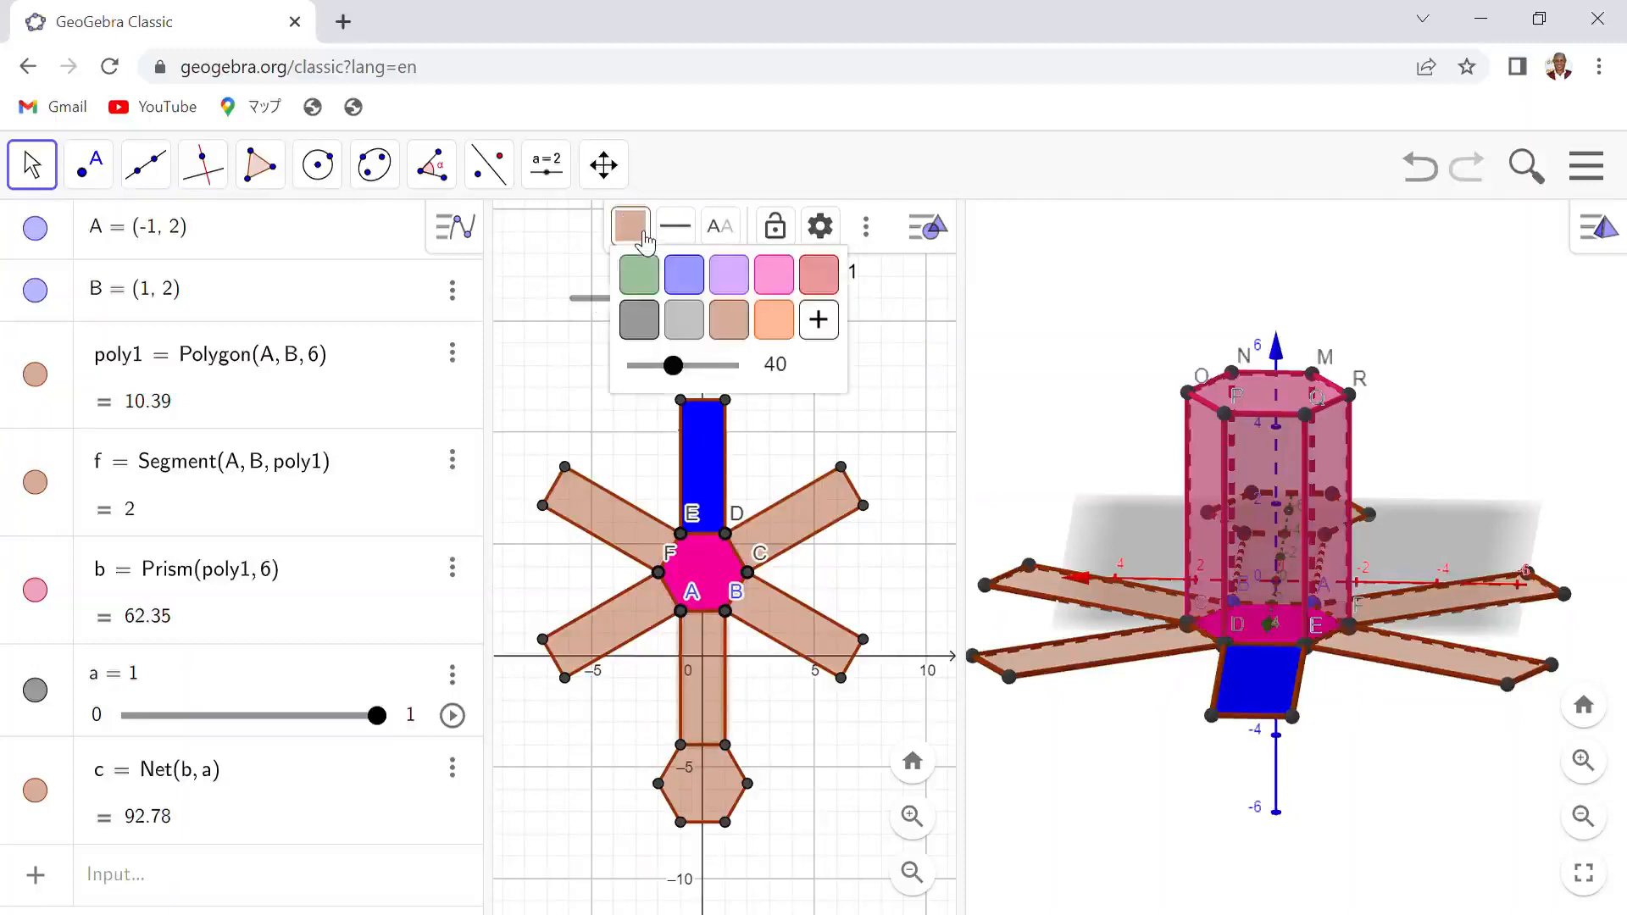
click(639, 275)
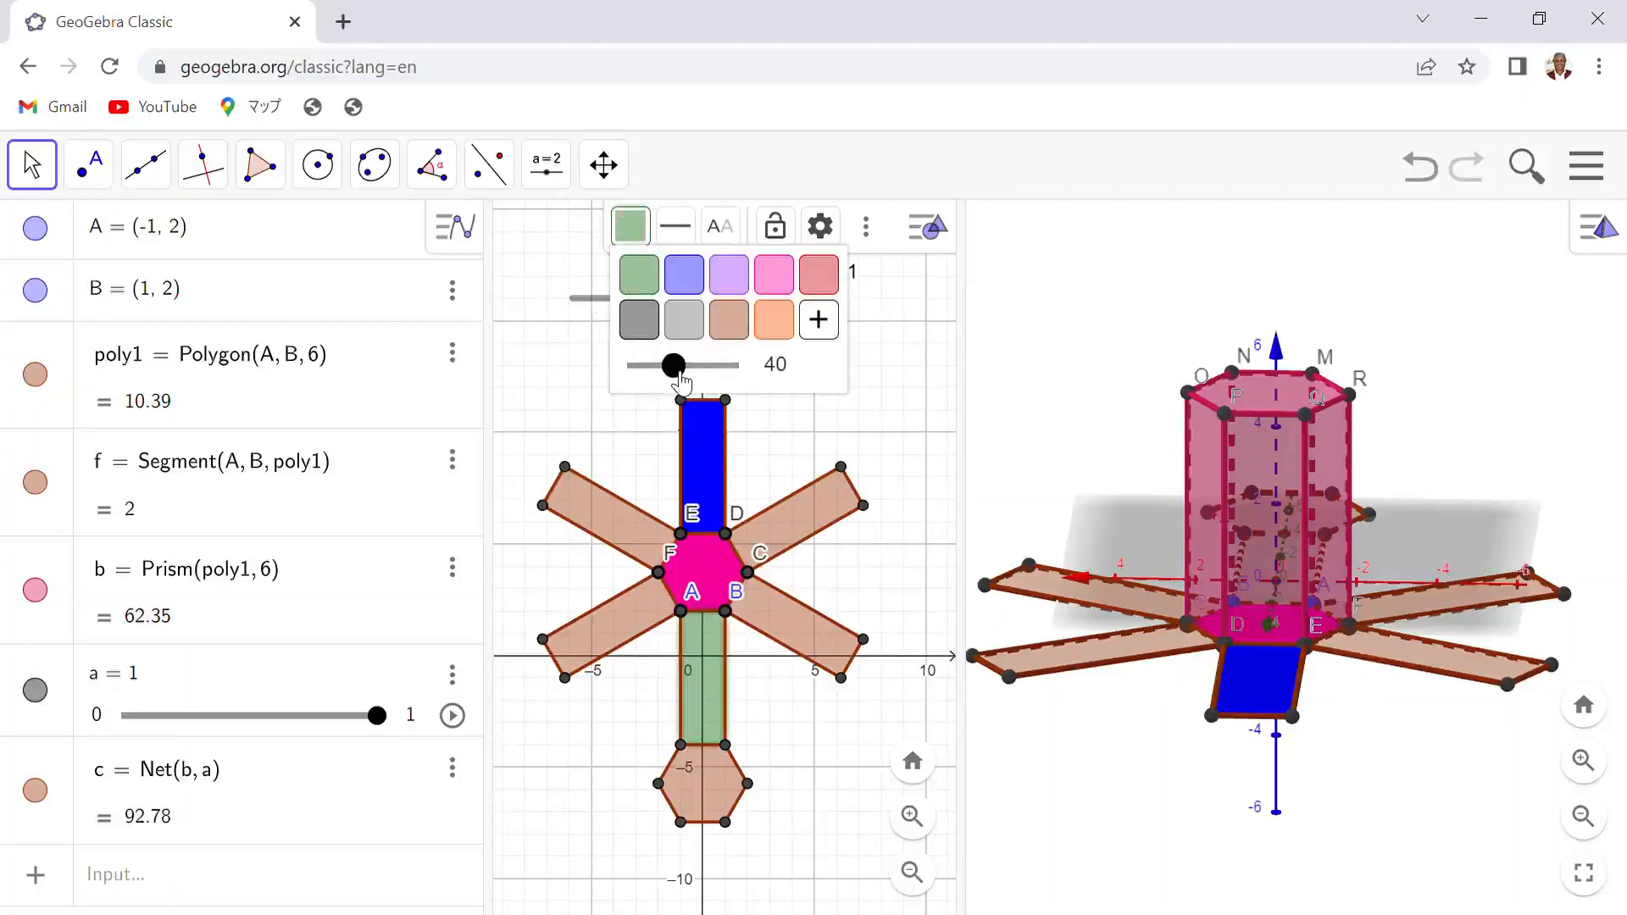
drag(674, 365, 739, 373)
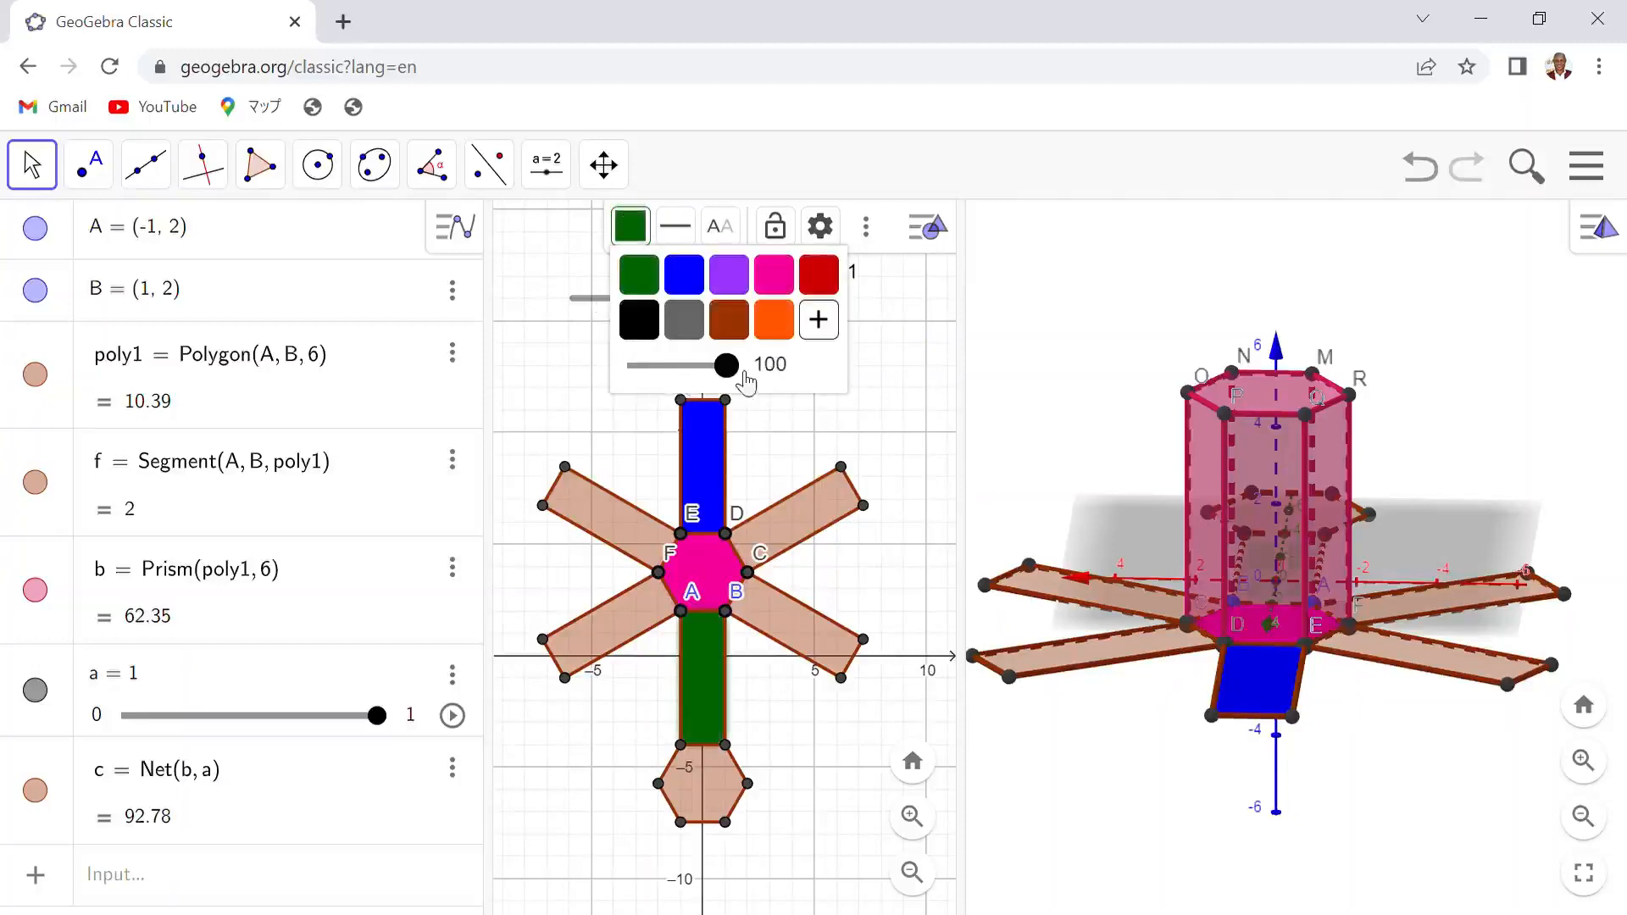
- Color the outer edge of the net's upper-left rectangular face lime
click(595, 485)
click(595, 494)
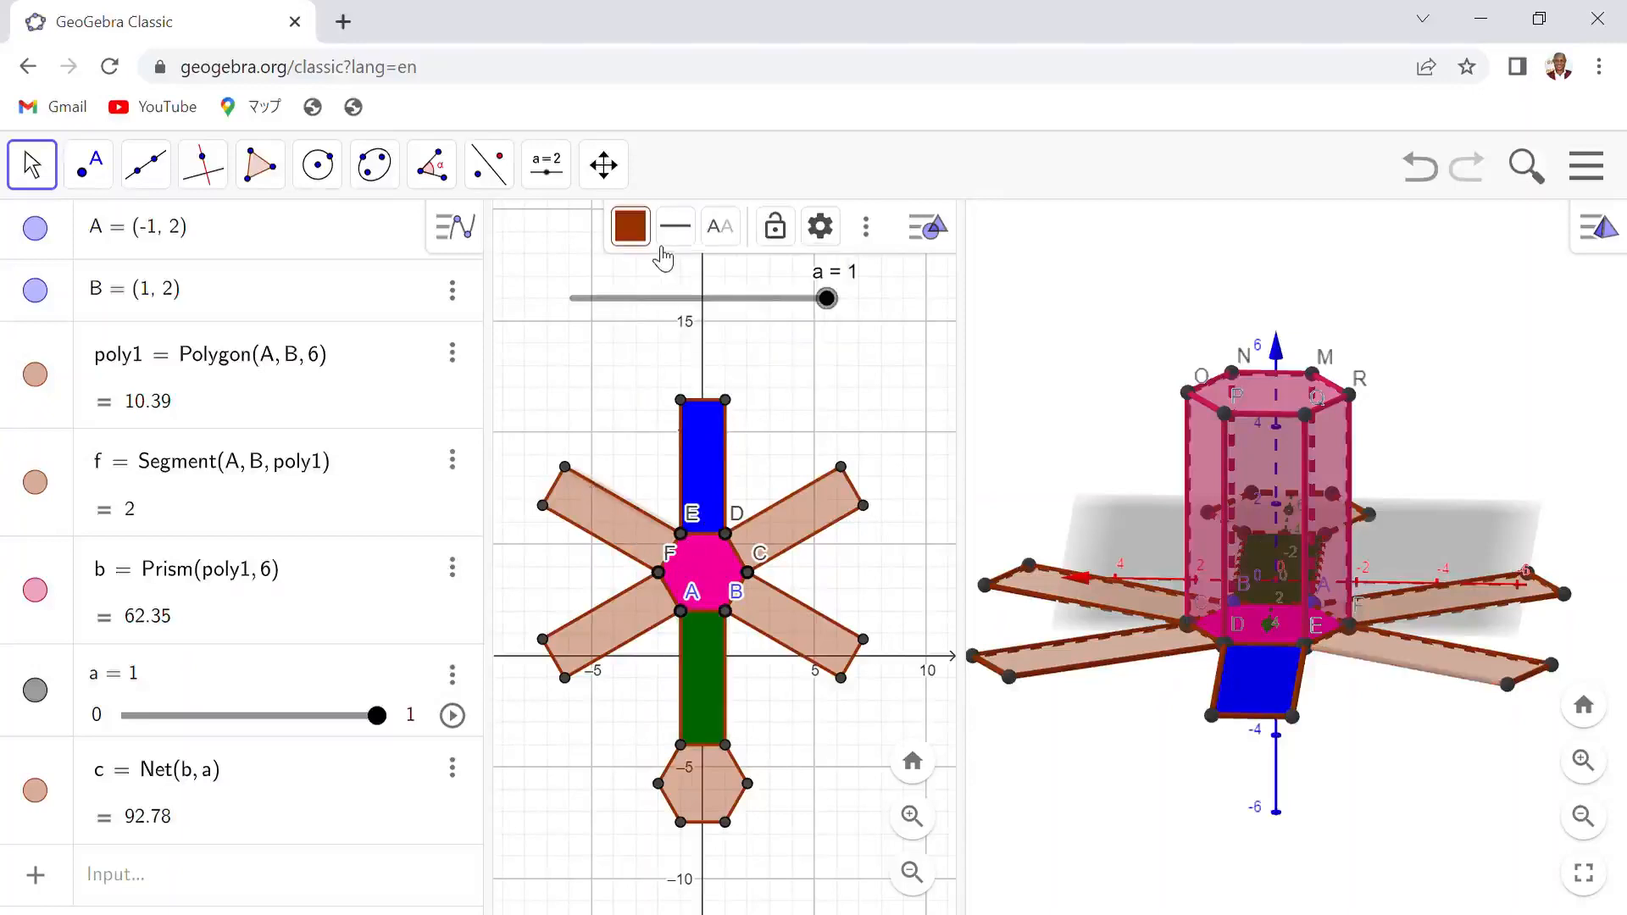
click(630, 226)
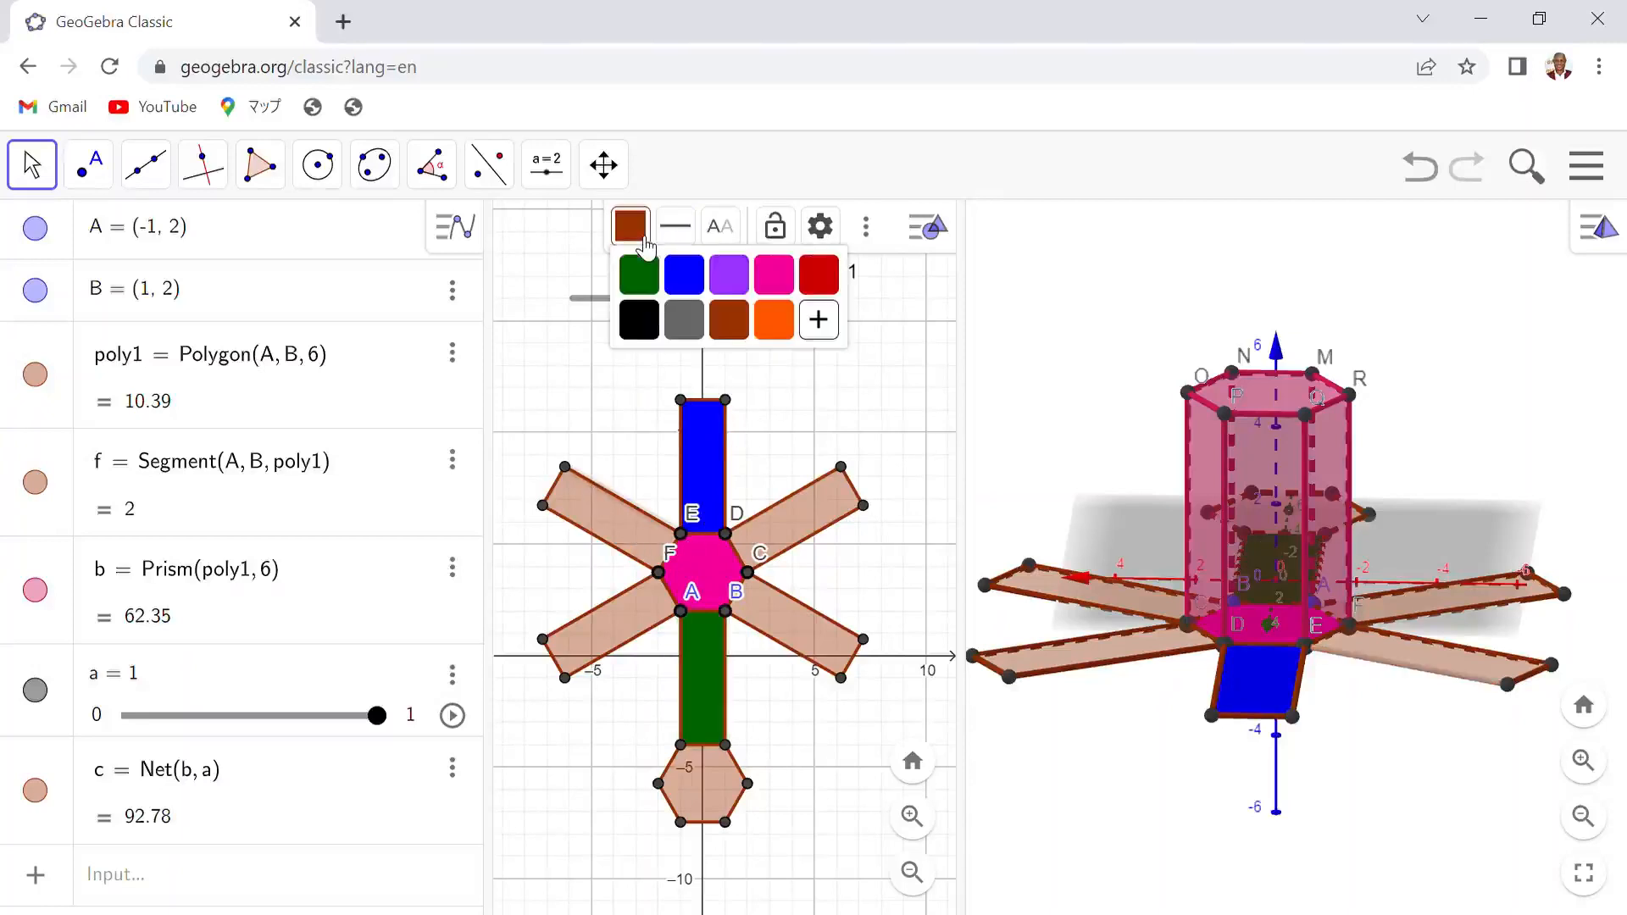
click(818, 319)
click(1197, 394)
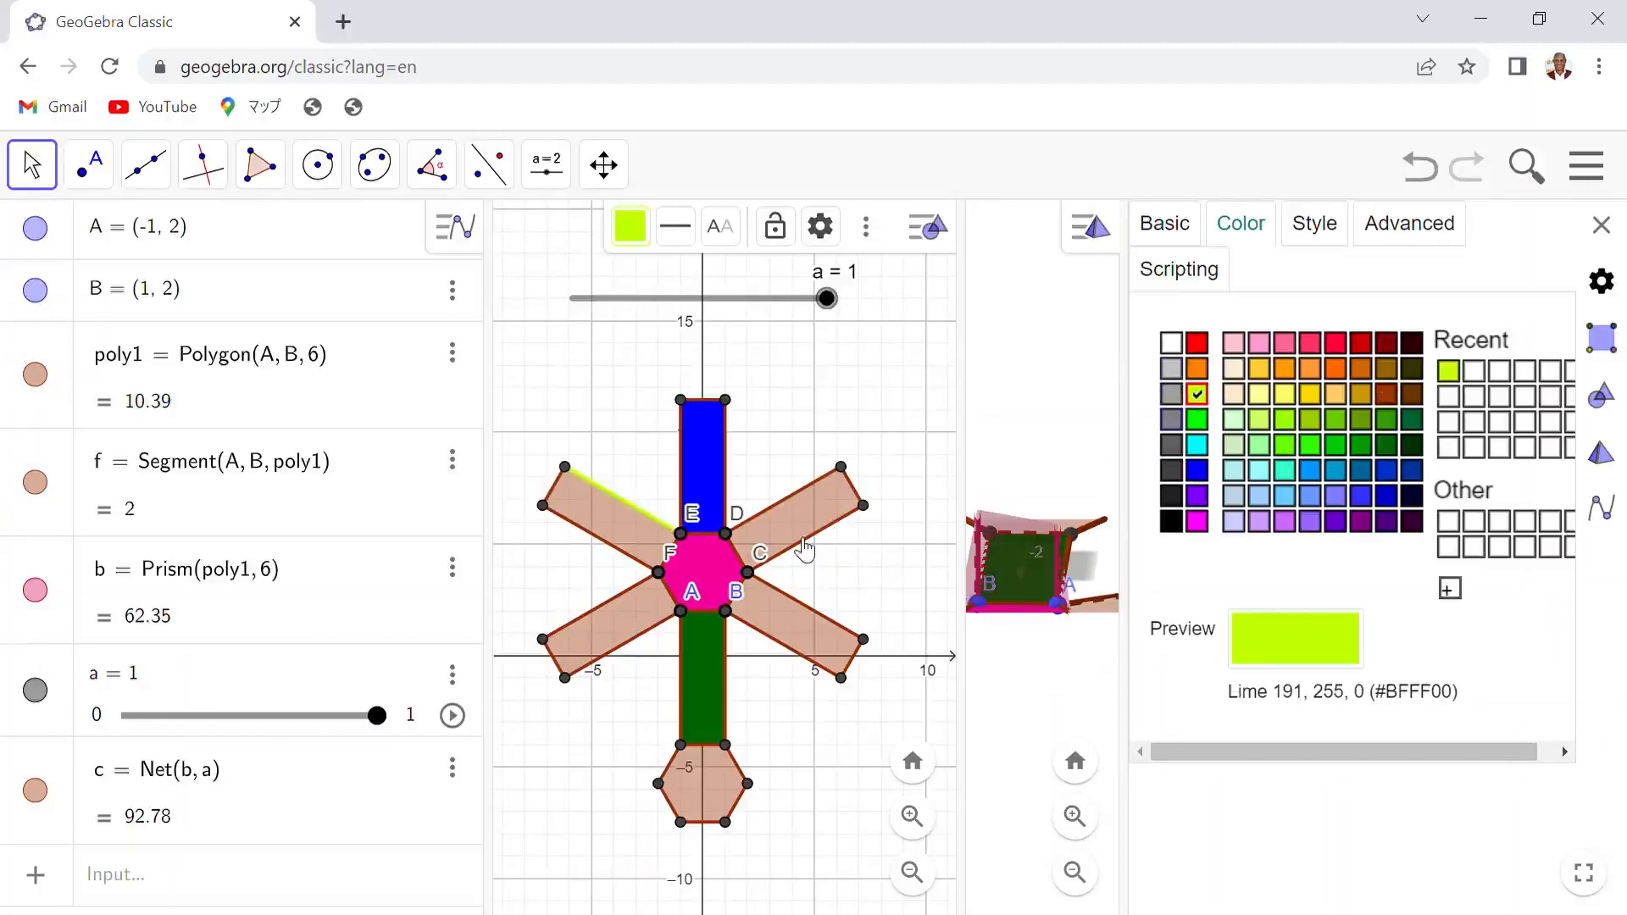
- Color the net's upper-left rectangular face bright green at 100 opacity
click(614, 530)
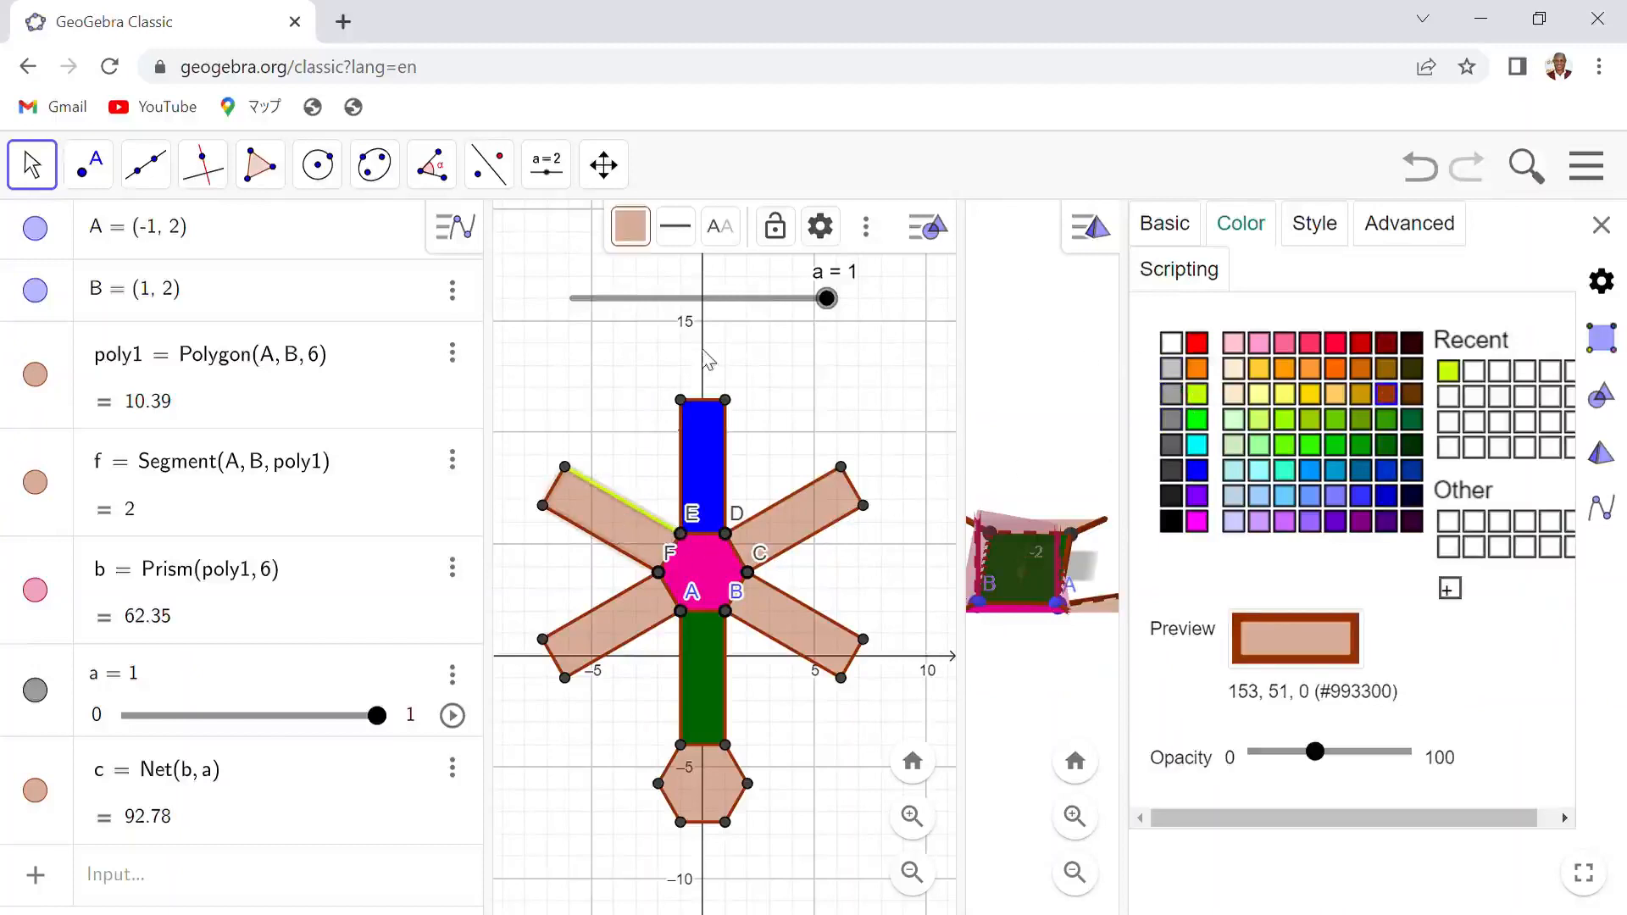
click(642, 240)
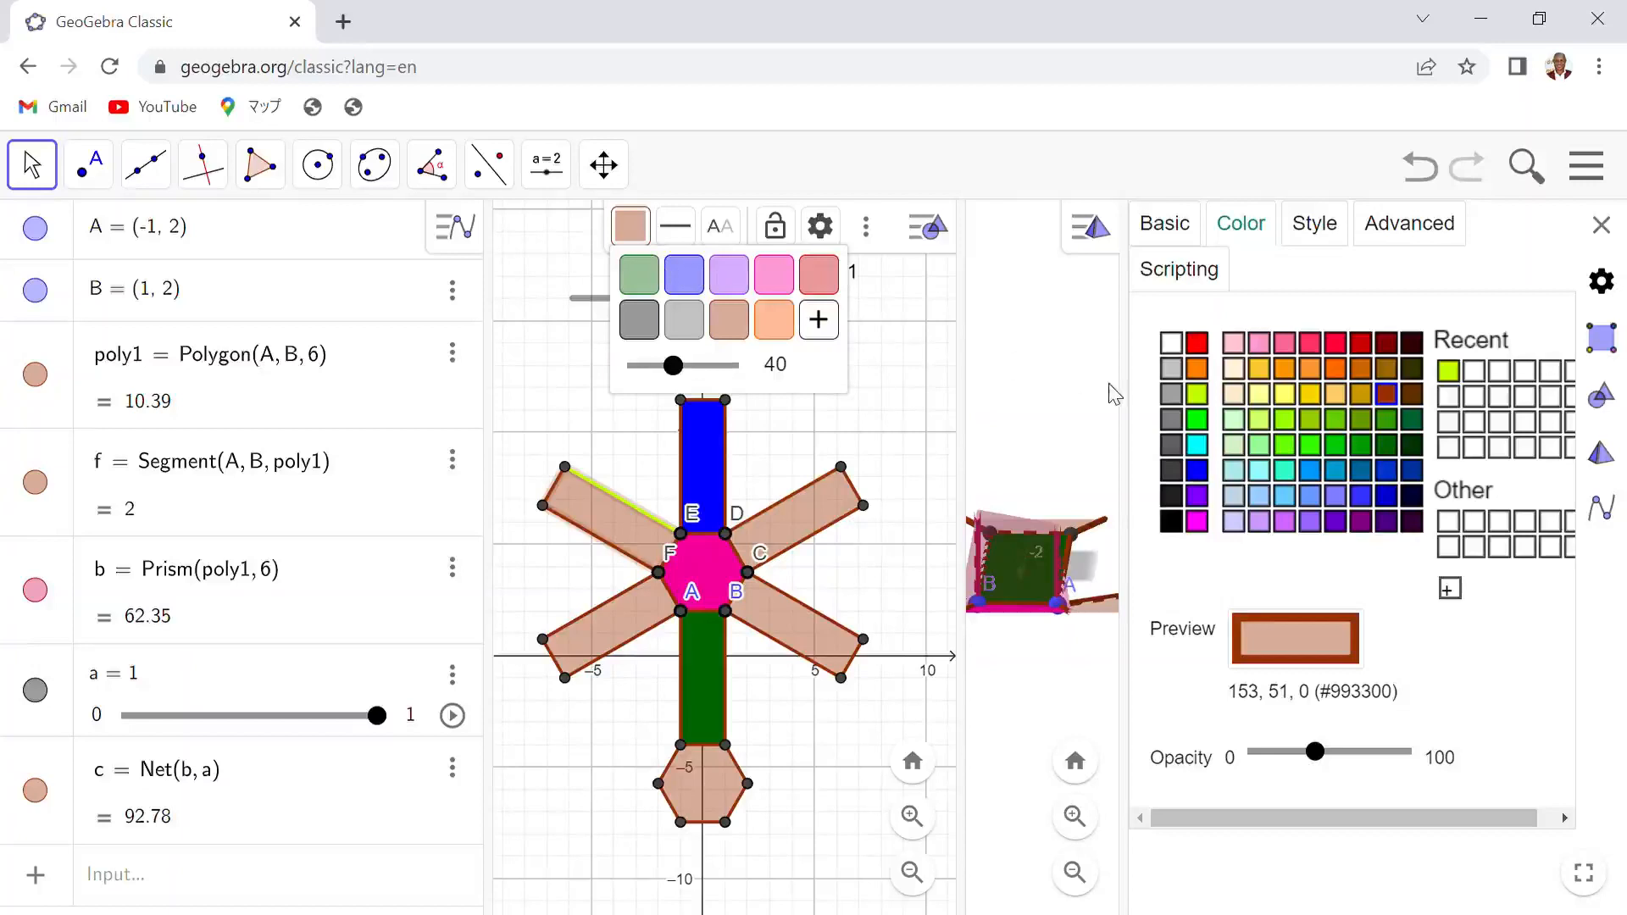
click(1197, 419)
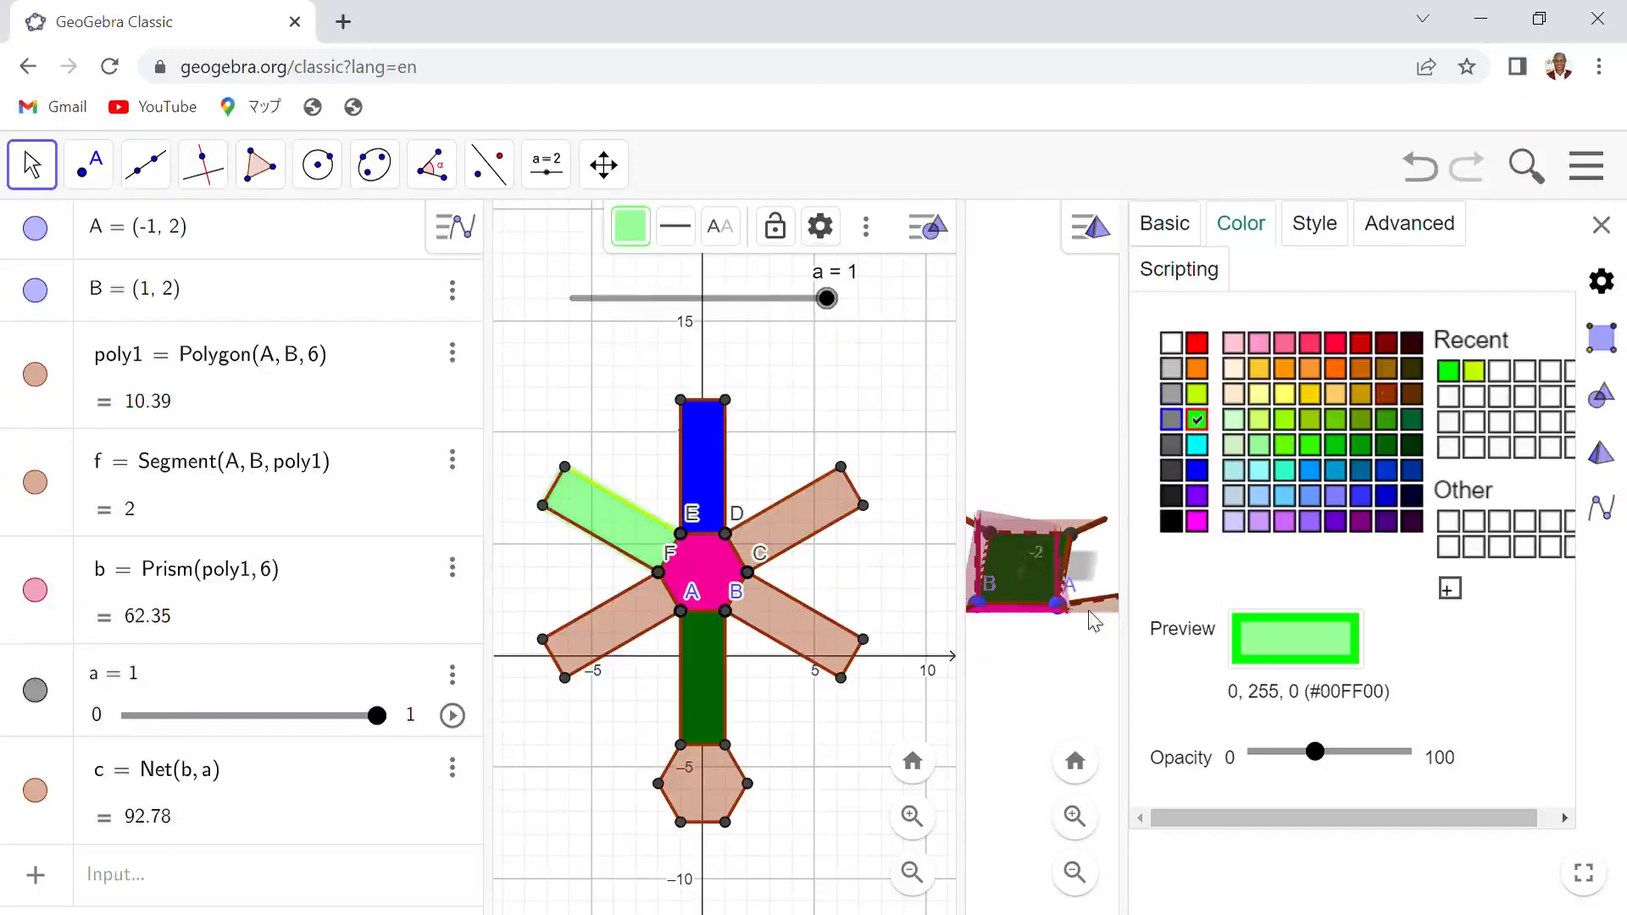
drag(1315, 751, 1436, 761)
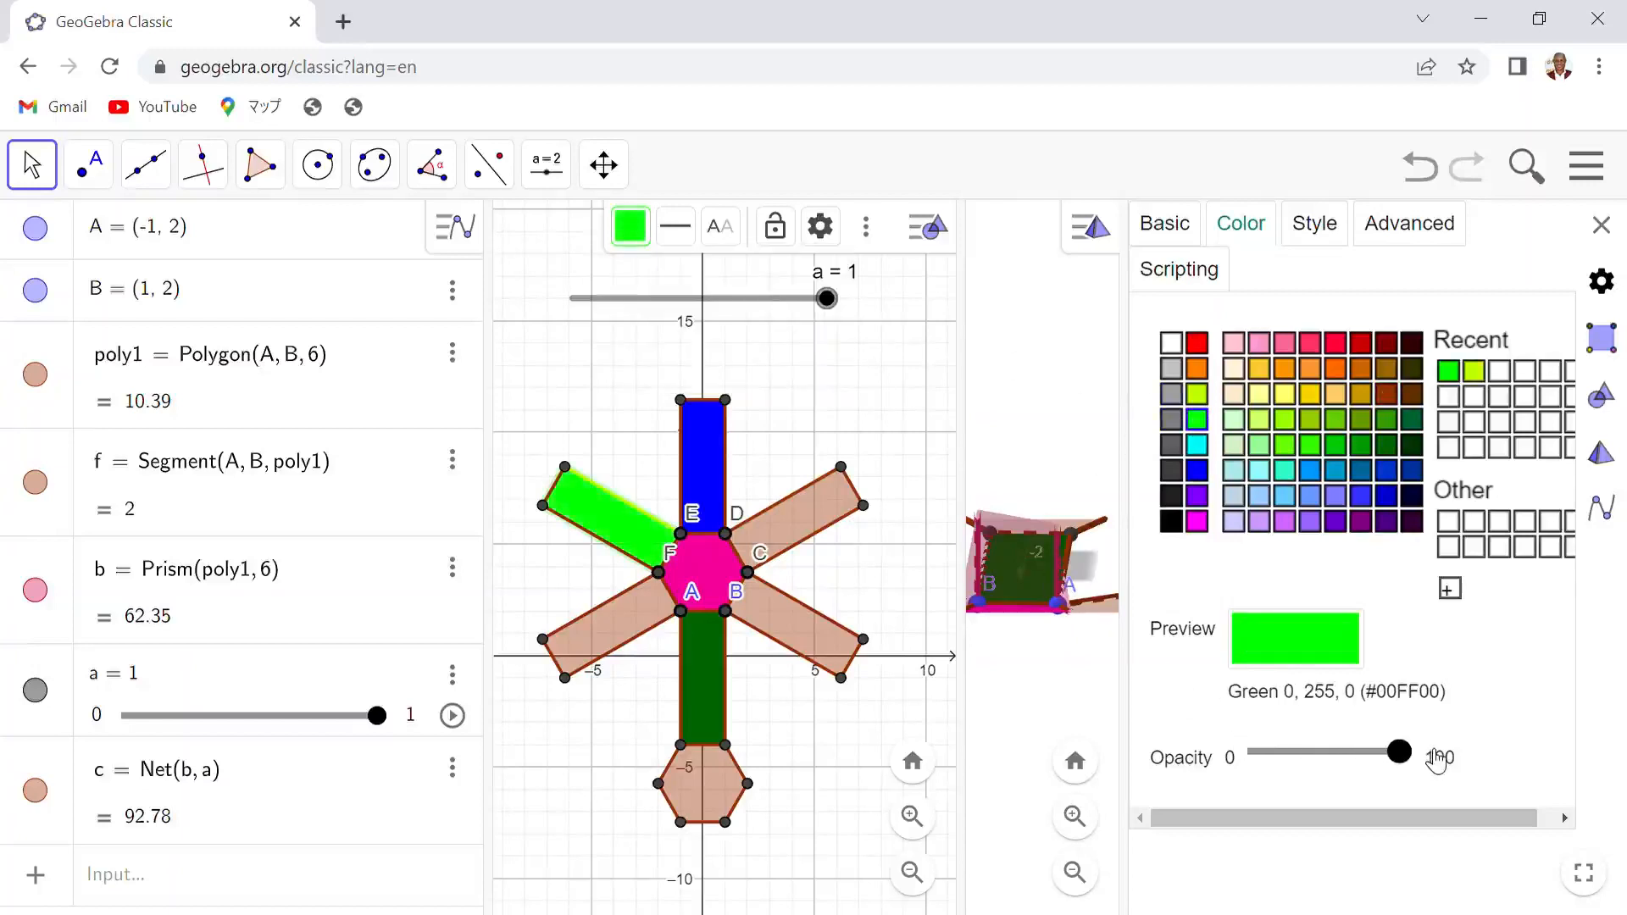
- Color the net's upper-right rectangular face aquamarine (#33FFCC) at 100 opacity
click(779, 527)
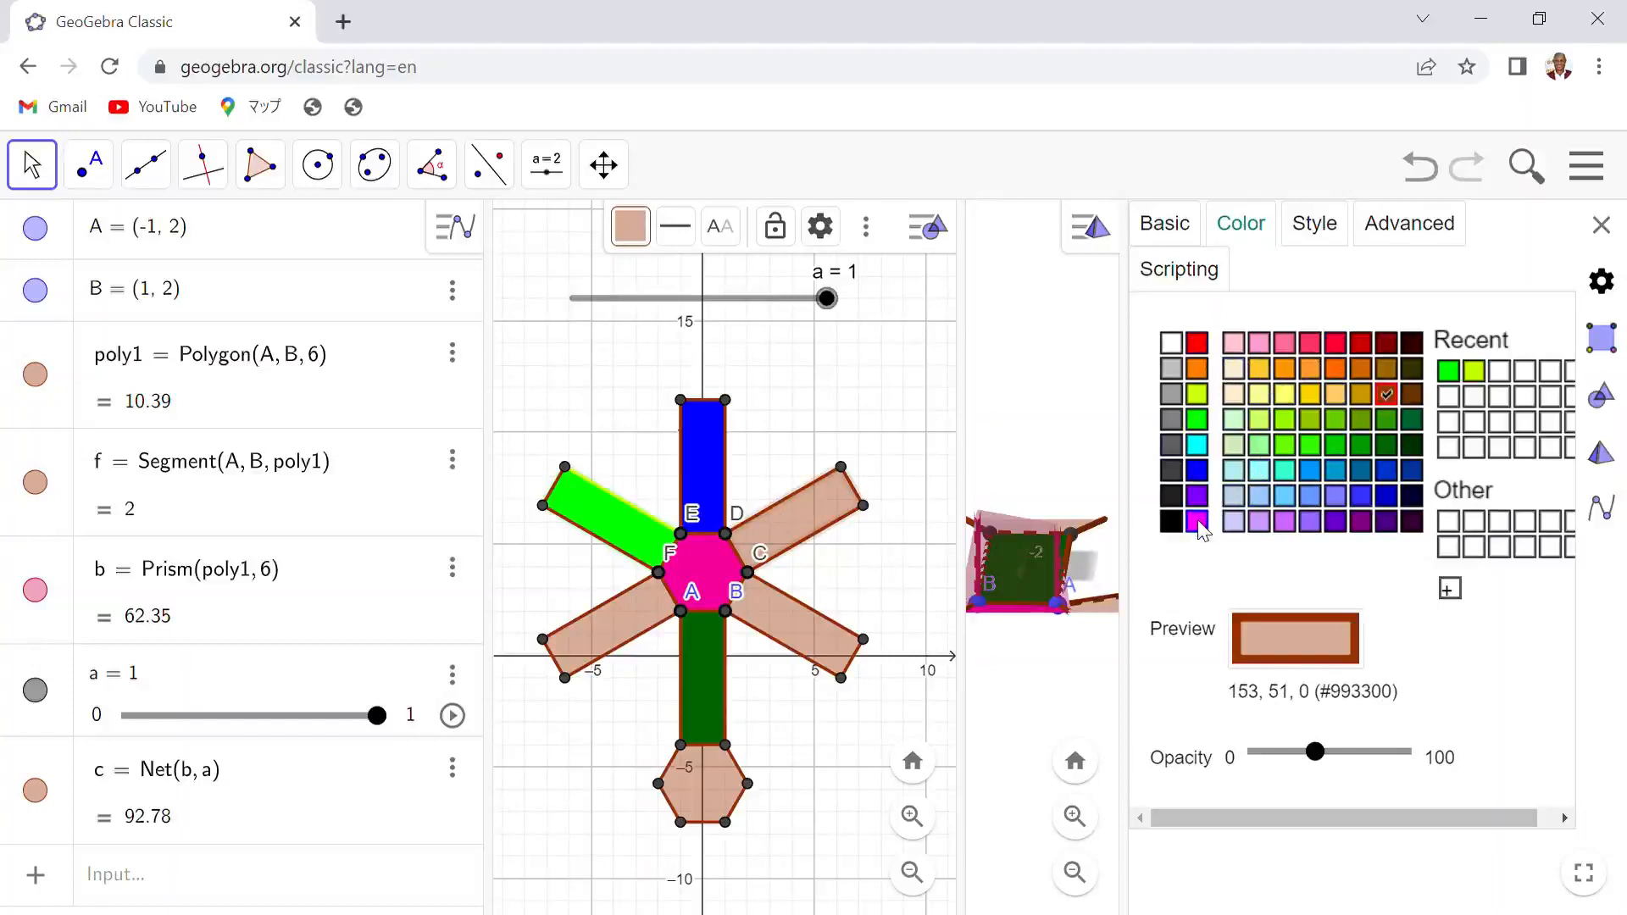
click(1284, 470)
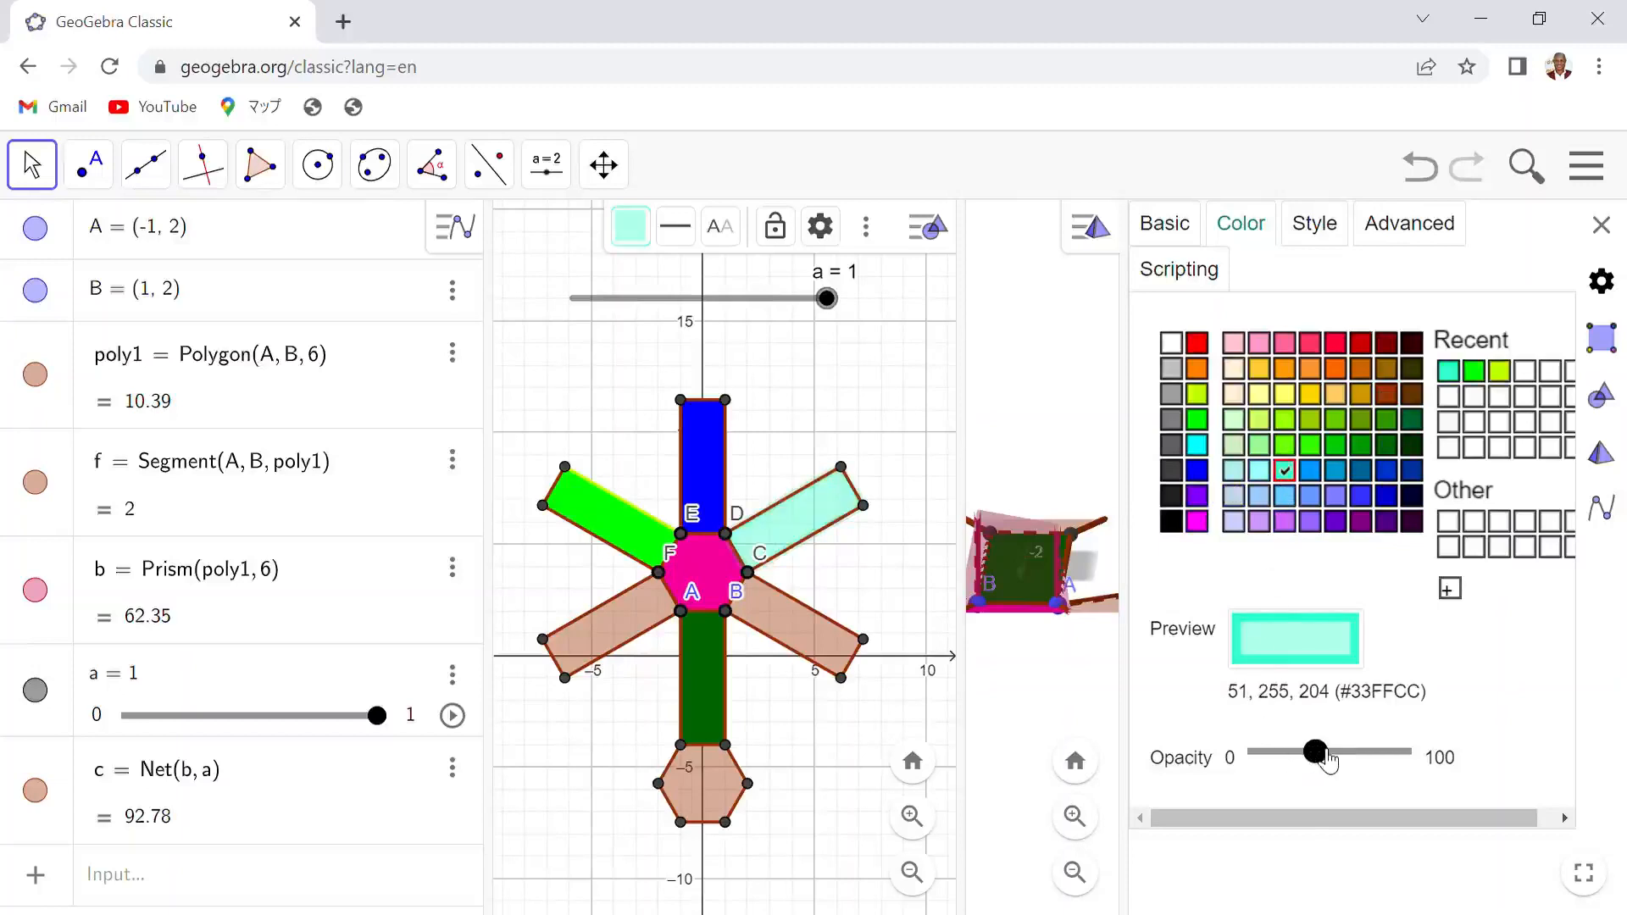
drag(1314, 751, 1448, 763)
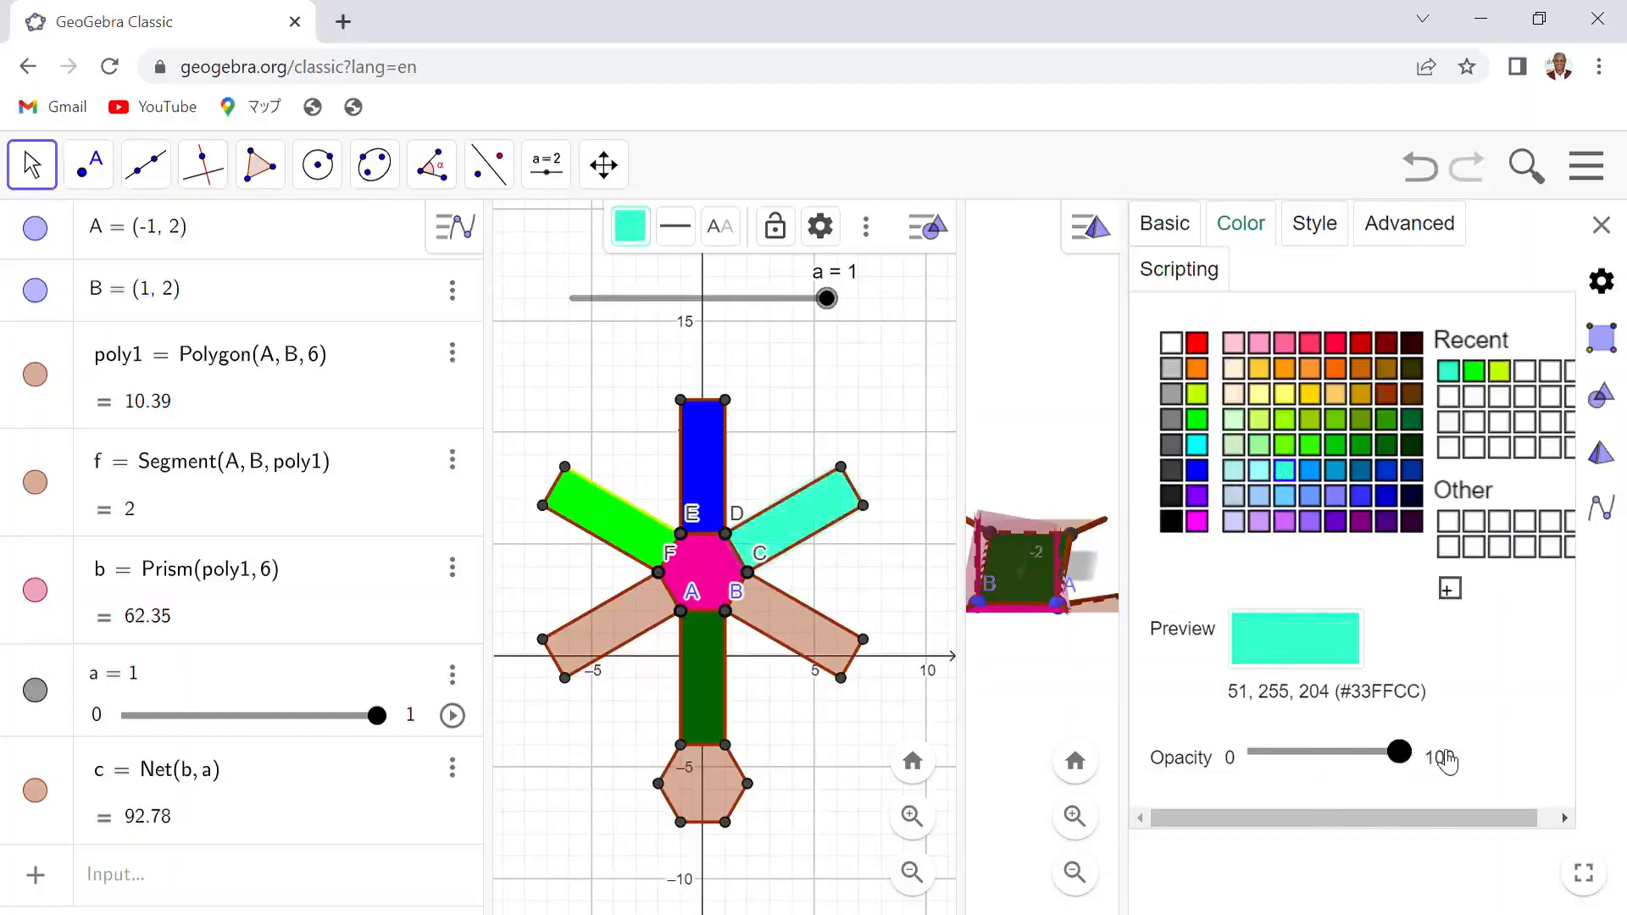
- Color the net's lower-left rectangular face magenta at 100 opacity
click(625, 614)
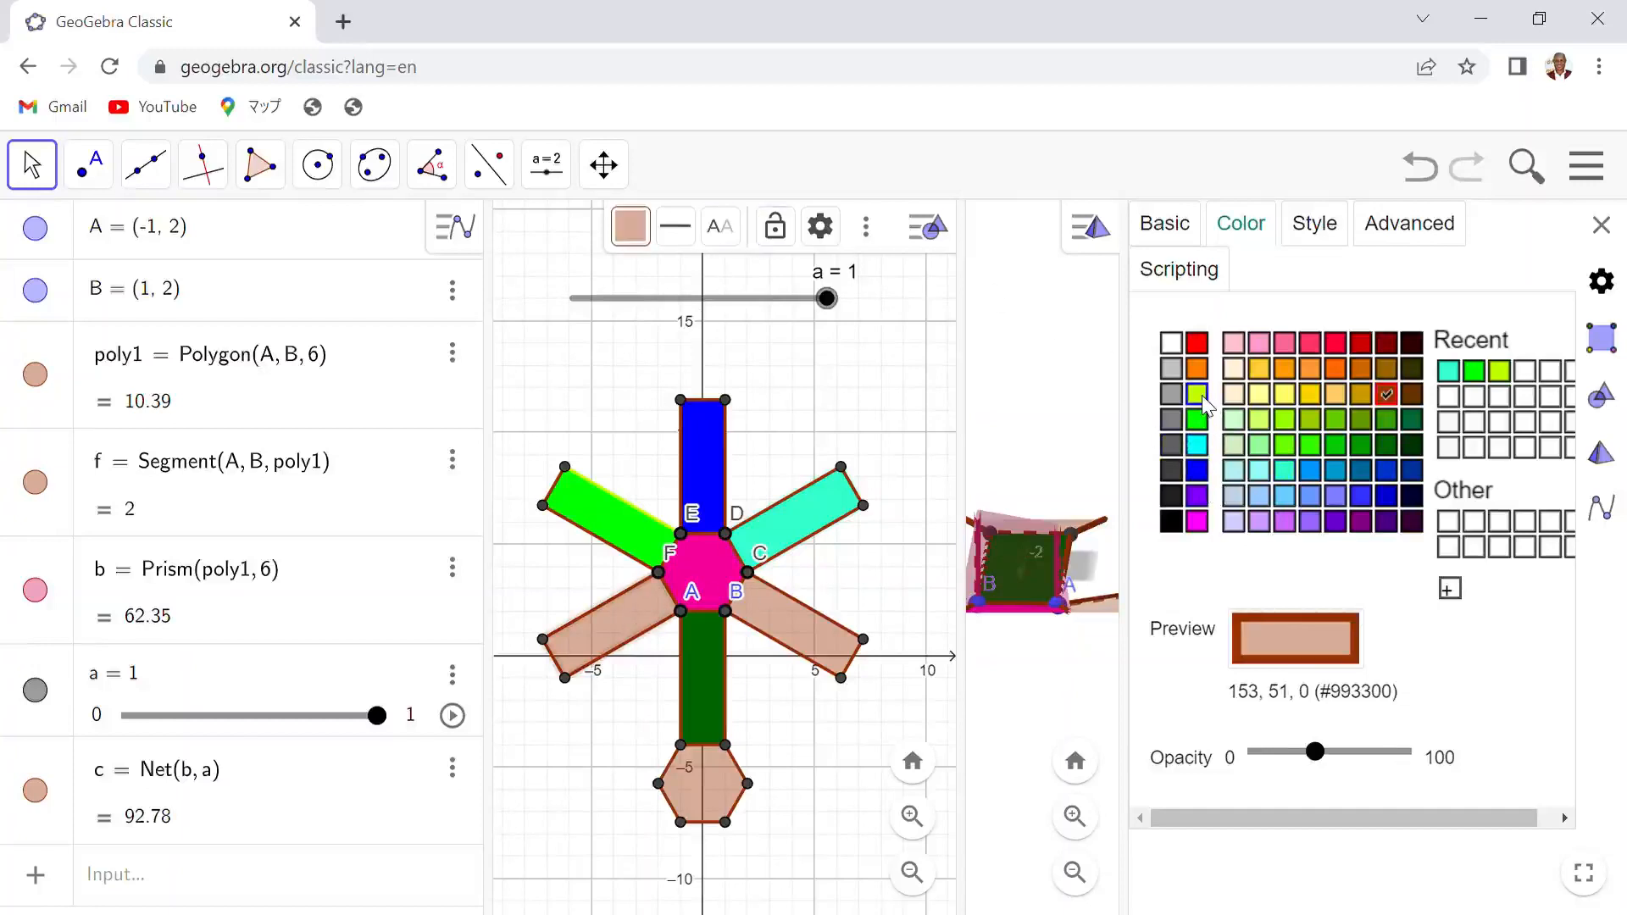
click(1197, 445)
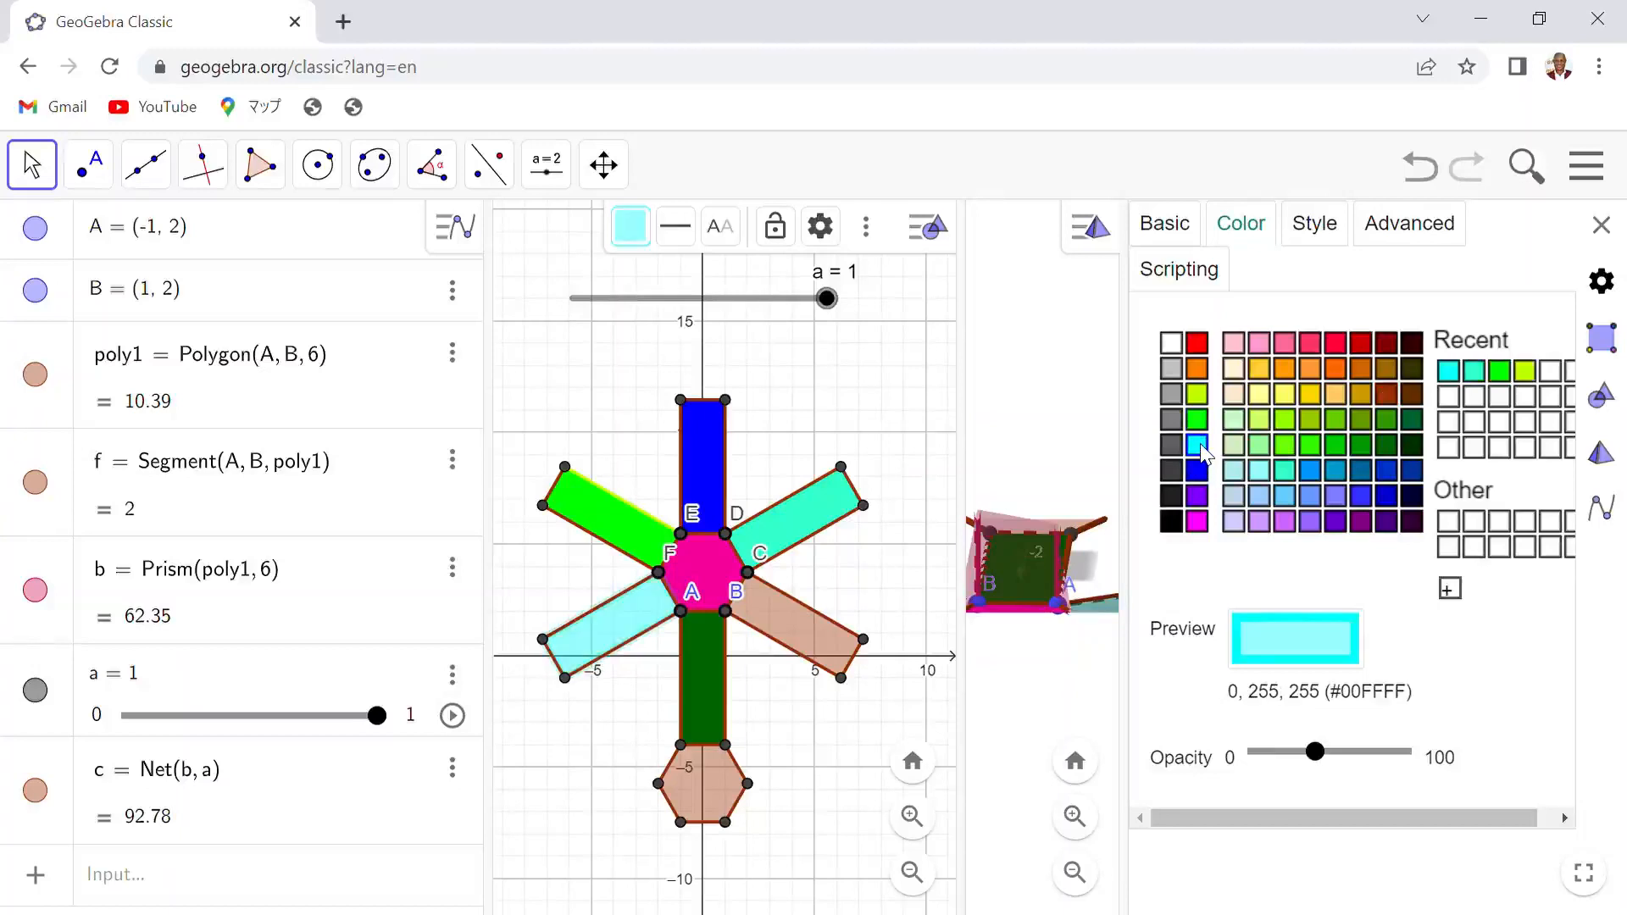
click(1361, 495)
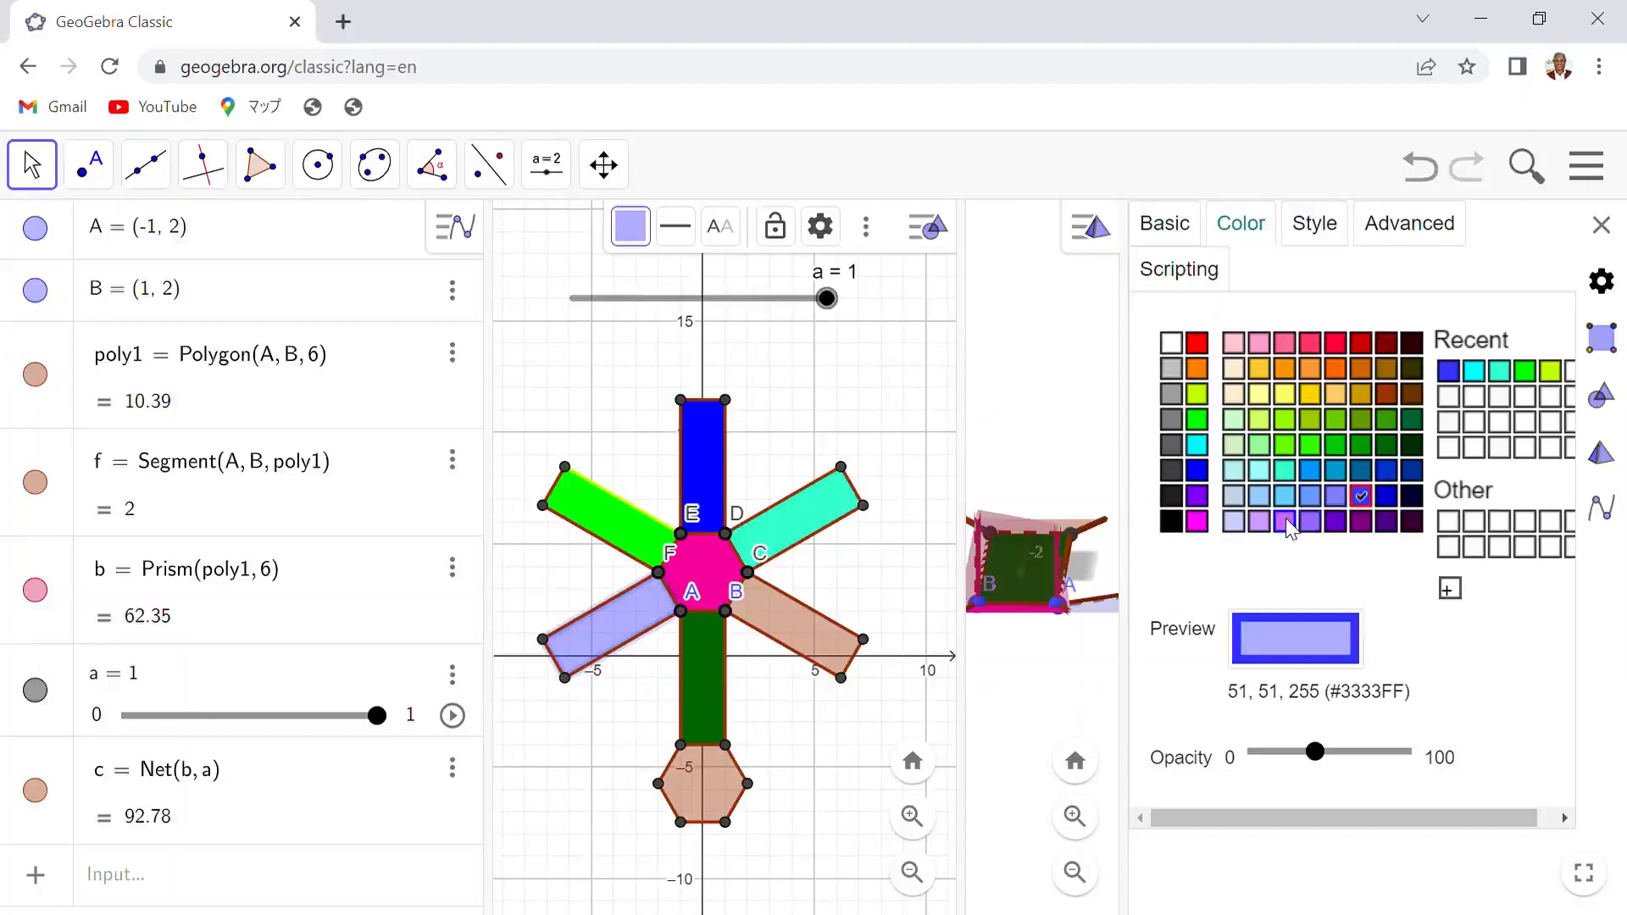
click(1196, 521)
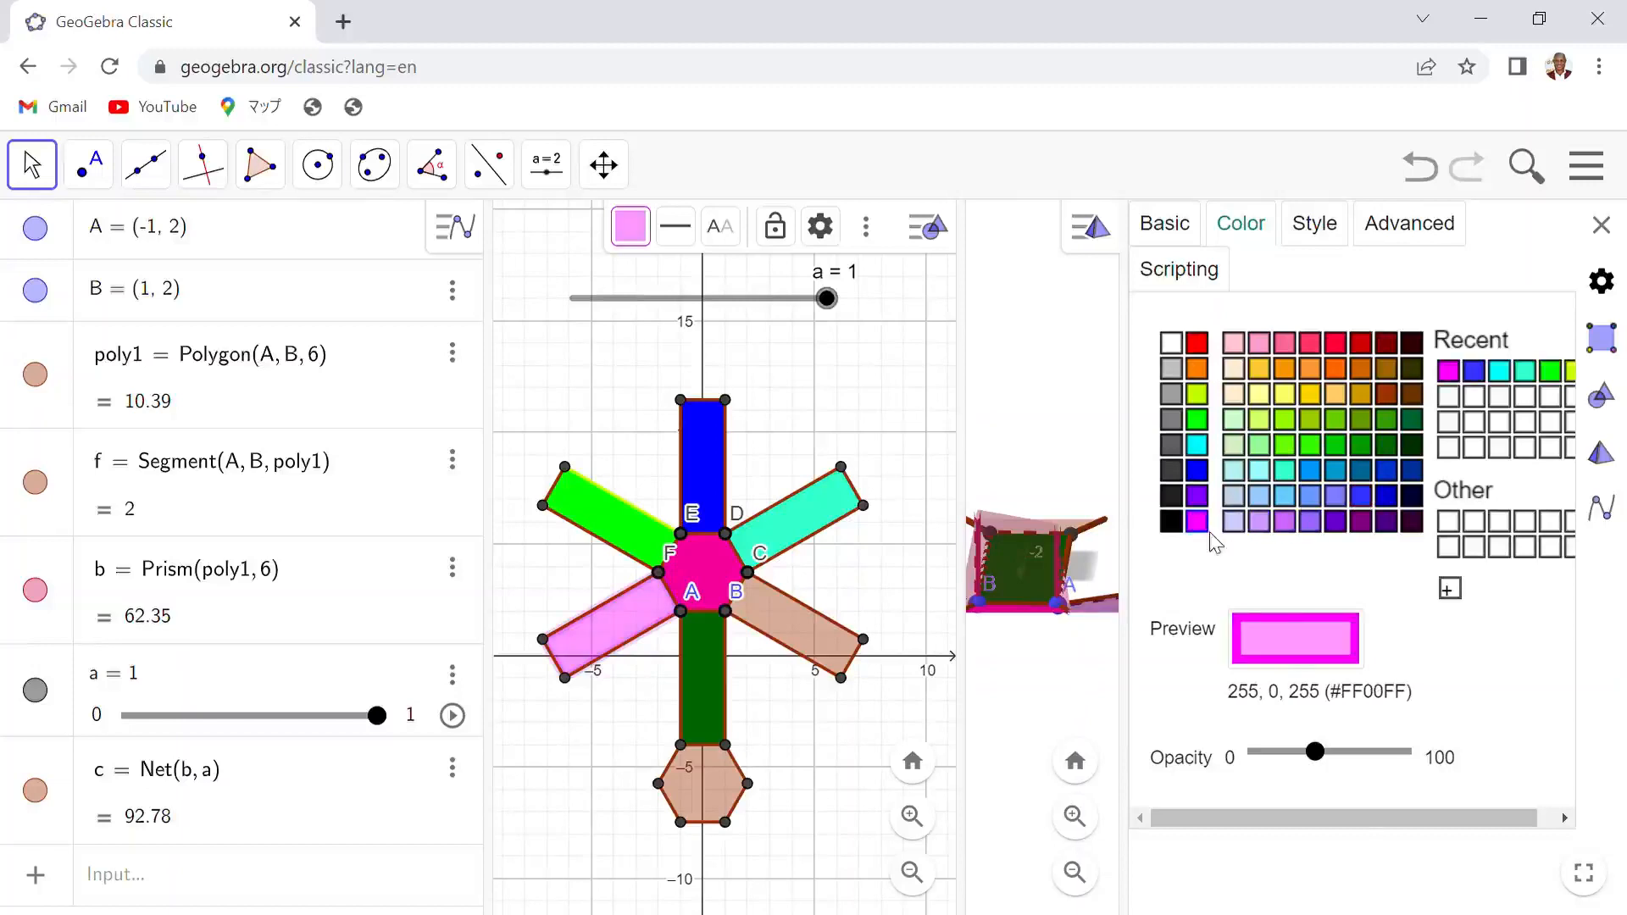
drag(1315, 751, 1403, 752)
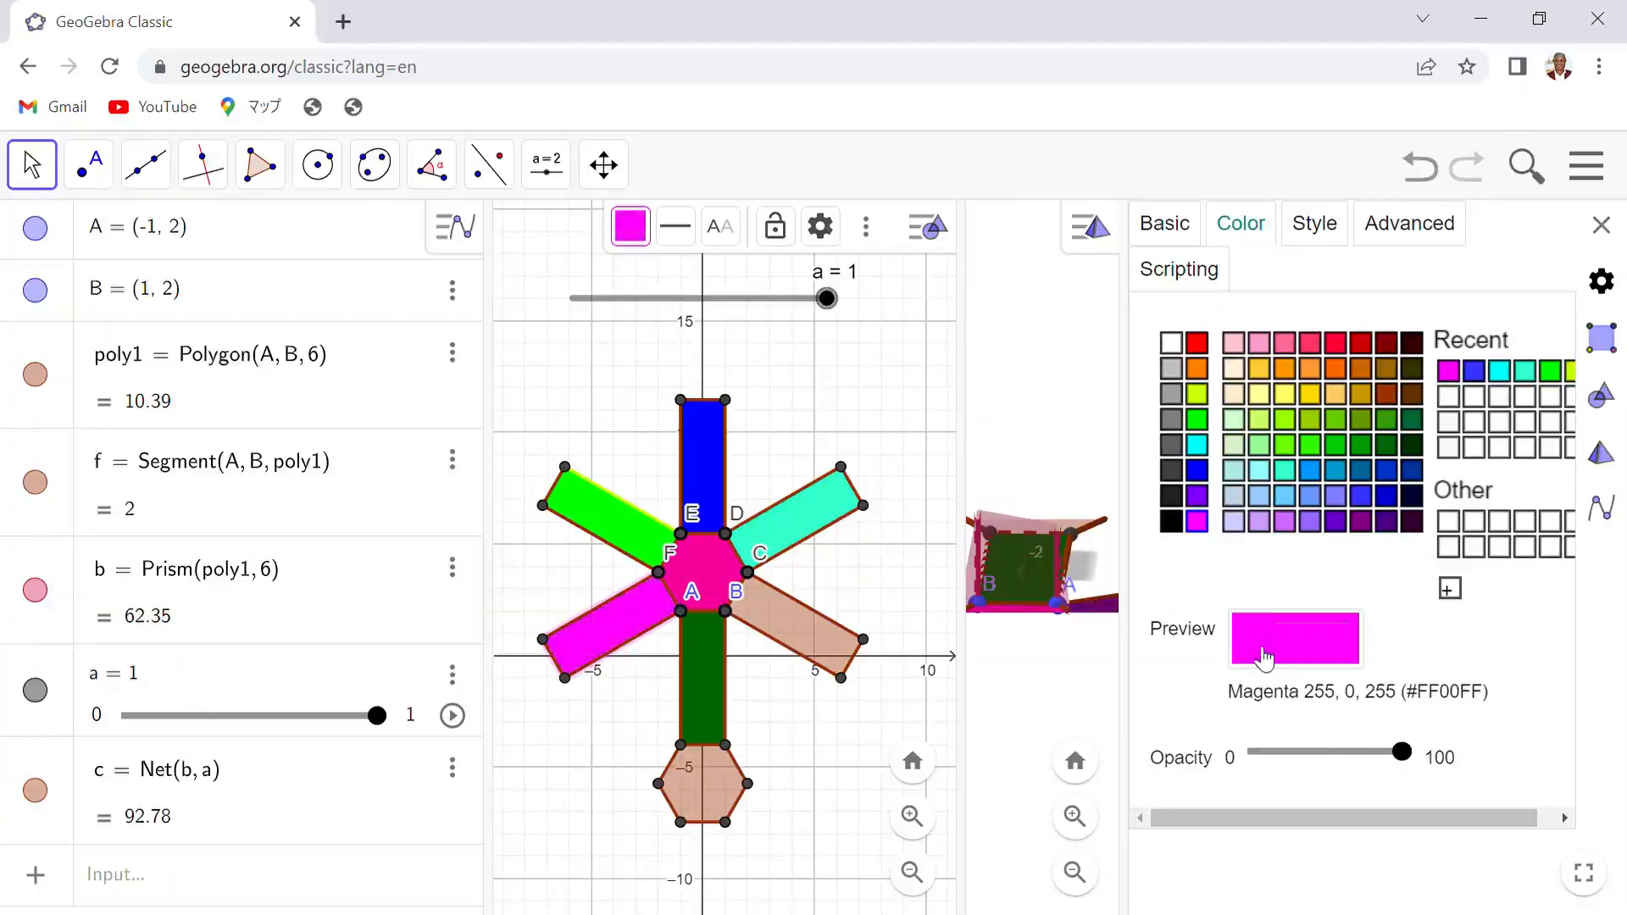
- Color the net's lower hexagon face orange at 100 opacity and close the settings panel
click(718, 794)
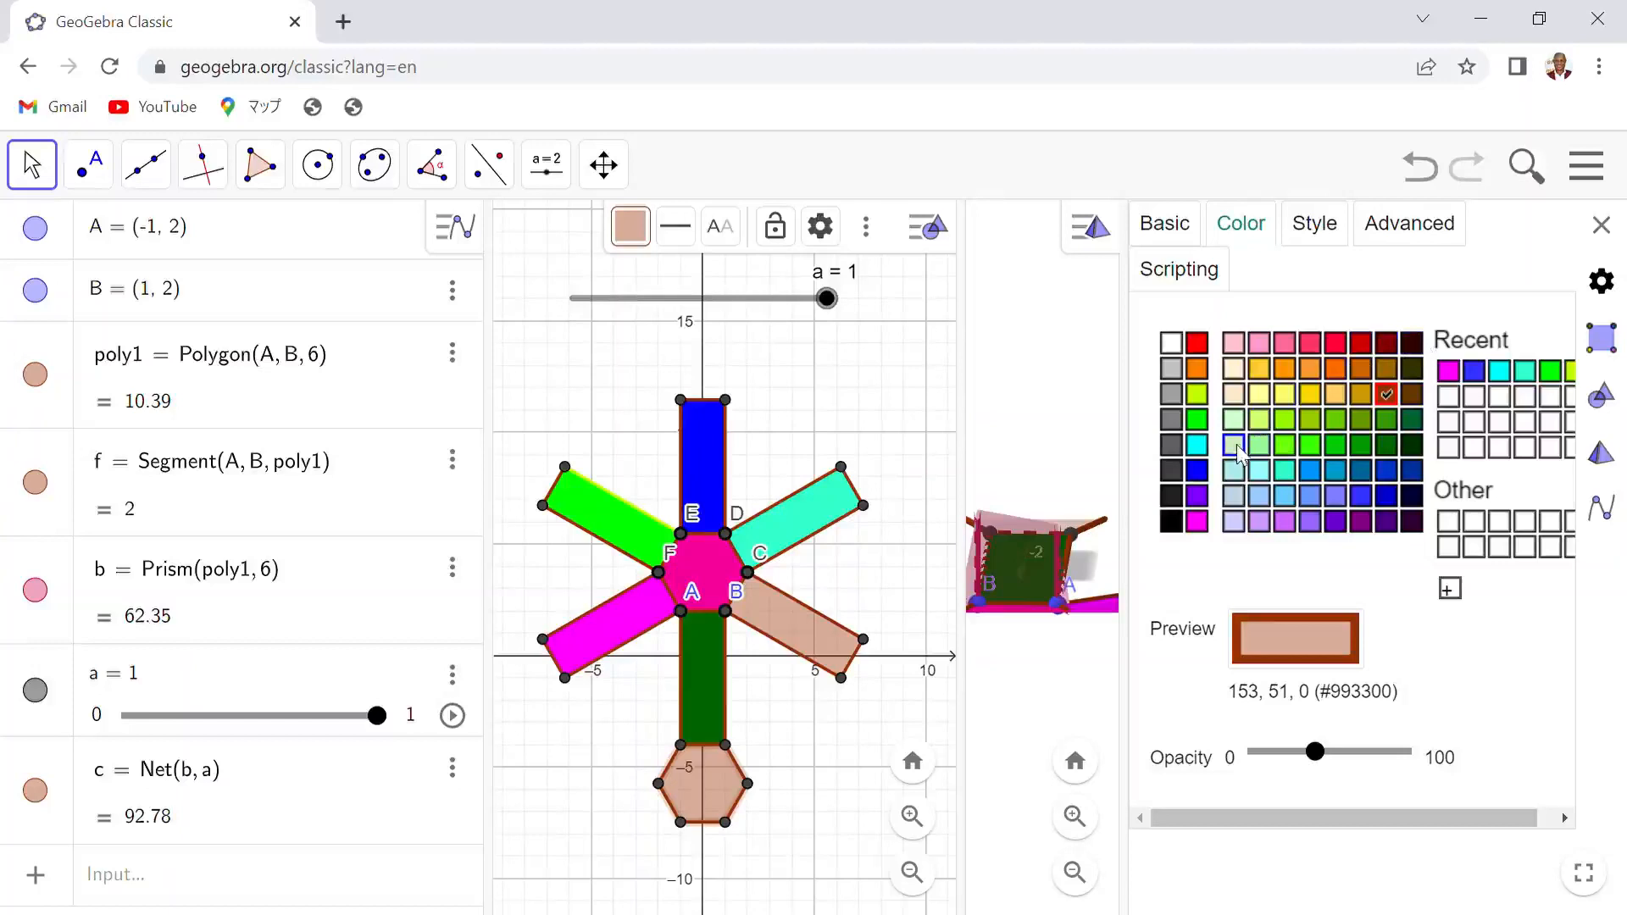
click(1197, 368)
drag(1322, 756, 1441, 757)
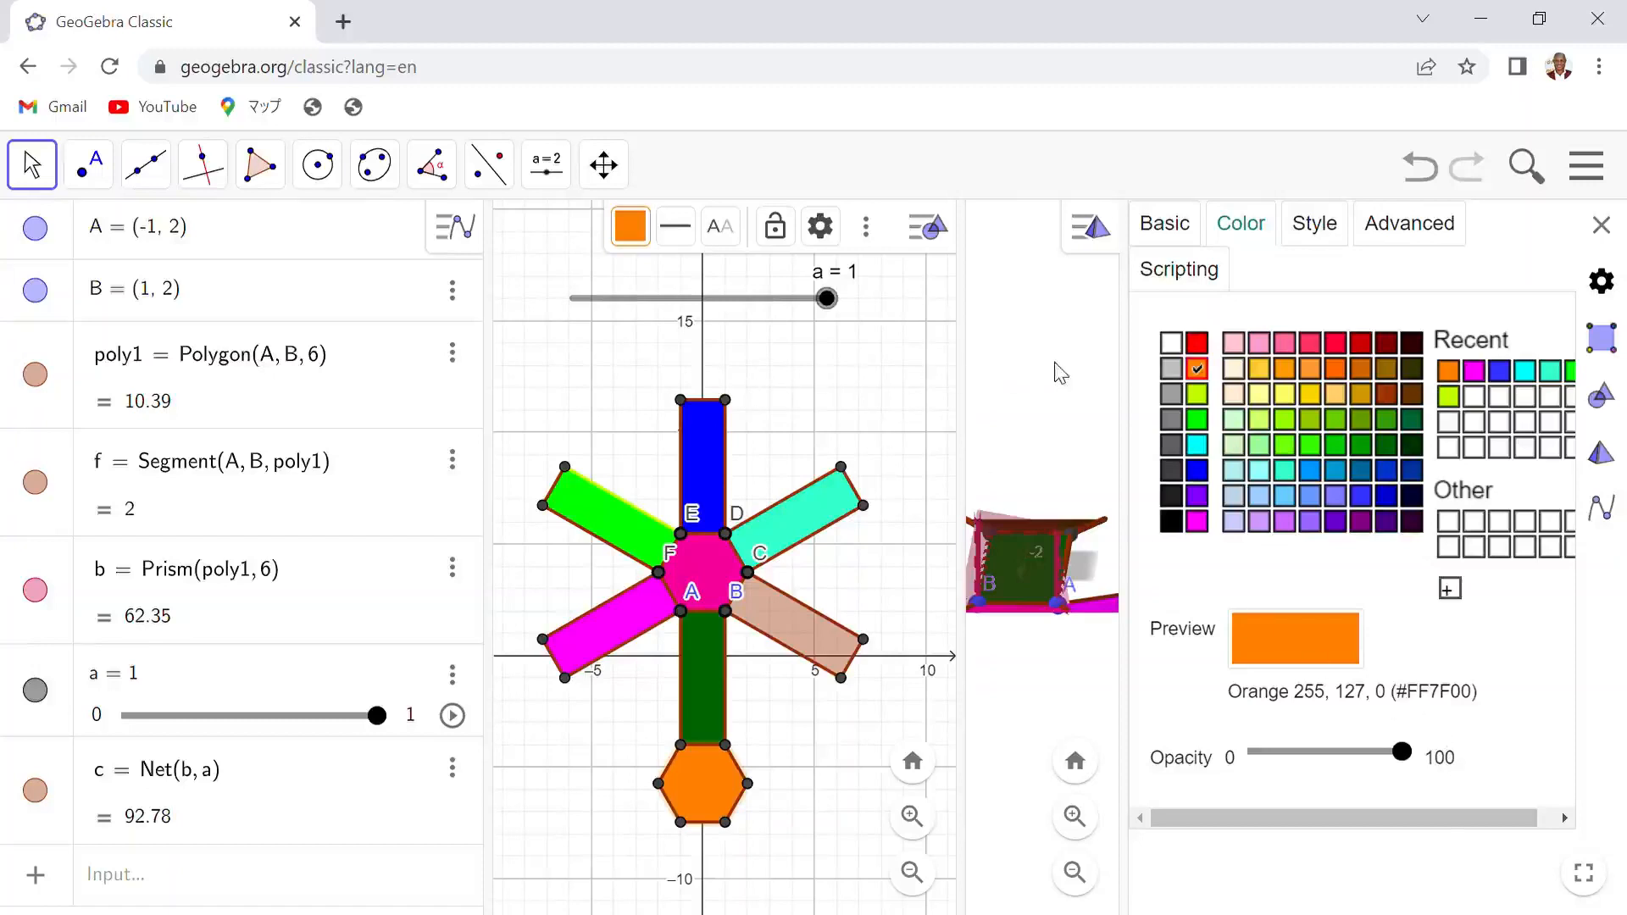
click(1601, 225)
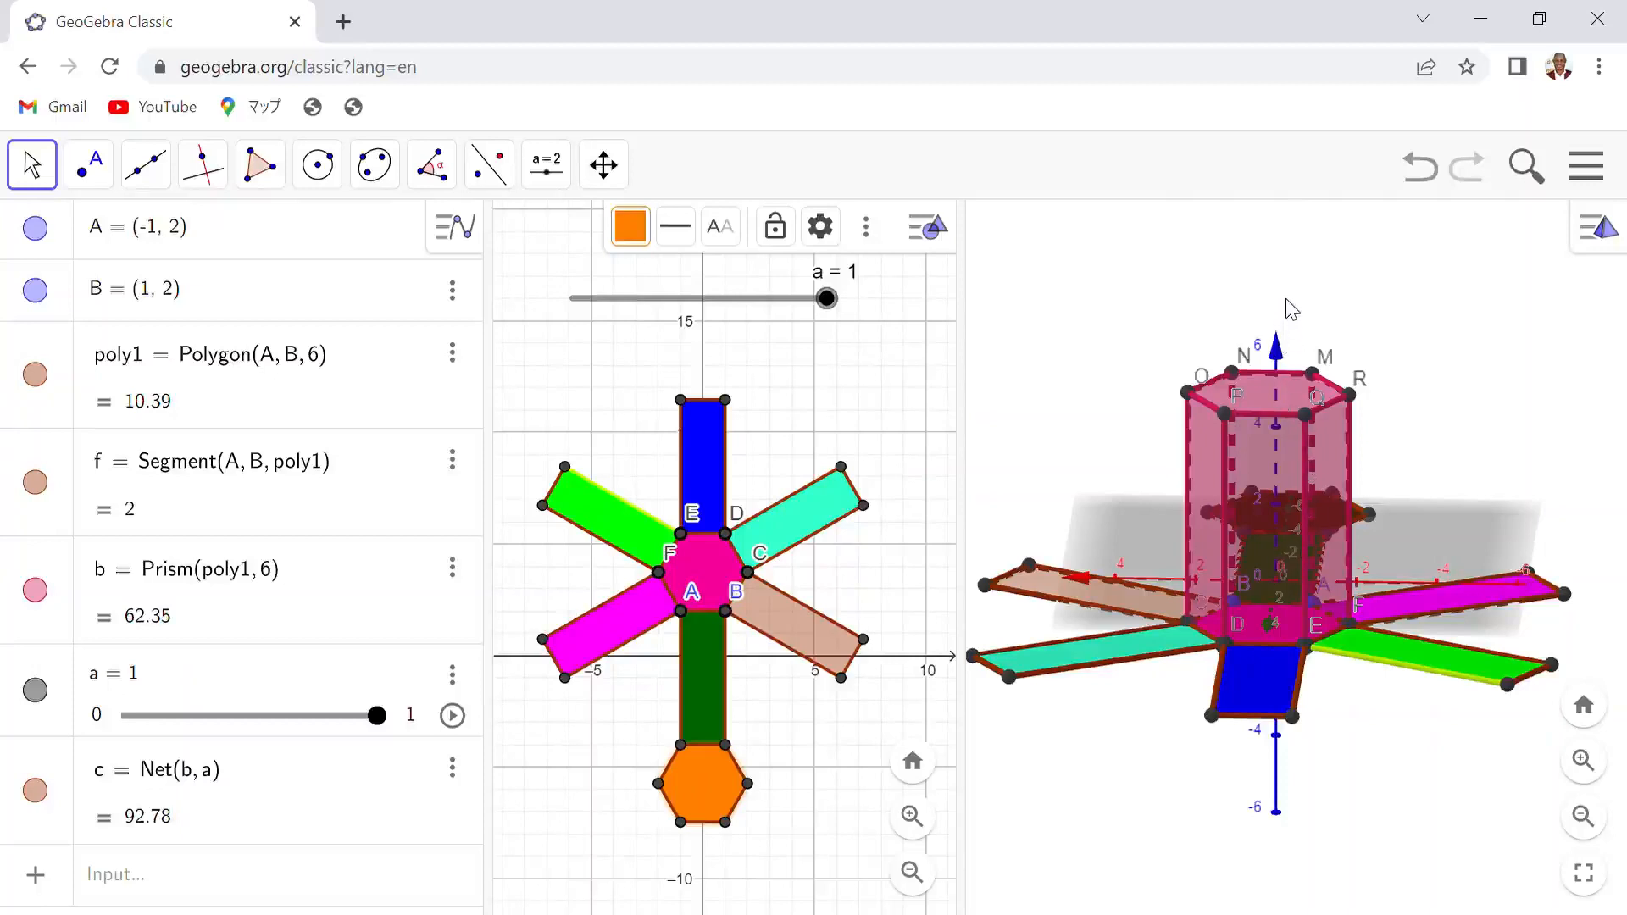
- Move slider a to 0 and back to 1 to fold and unfold the colored prism net
click(1278, 341)
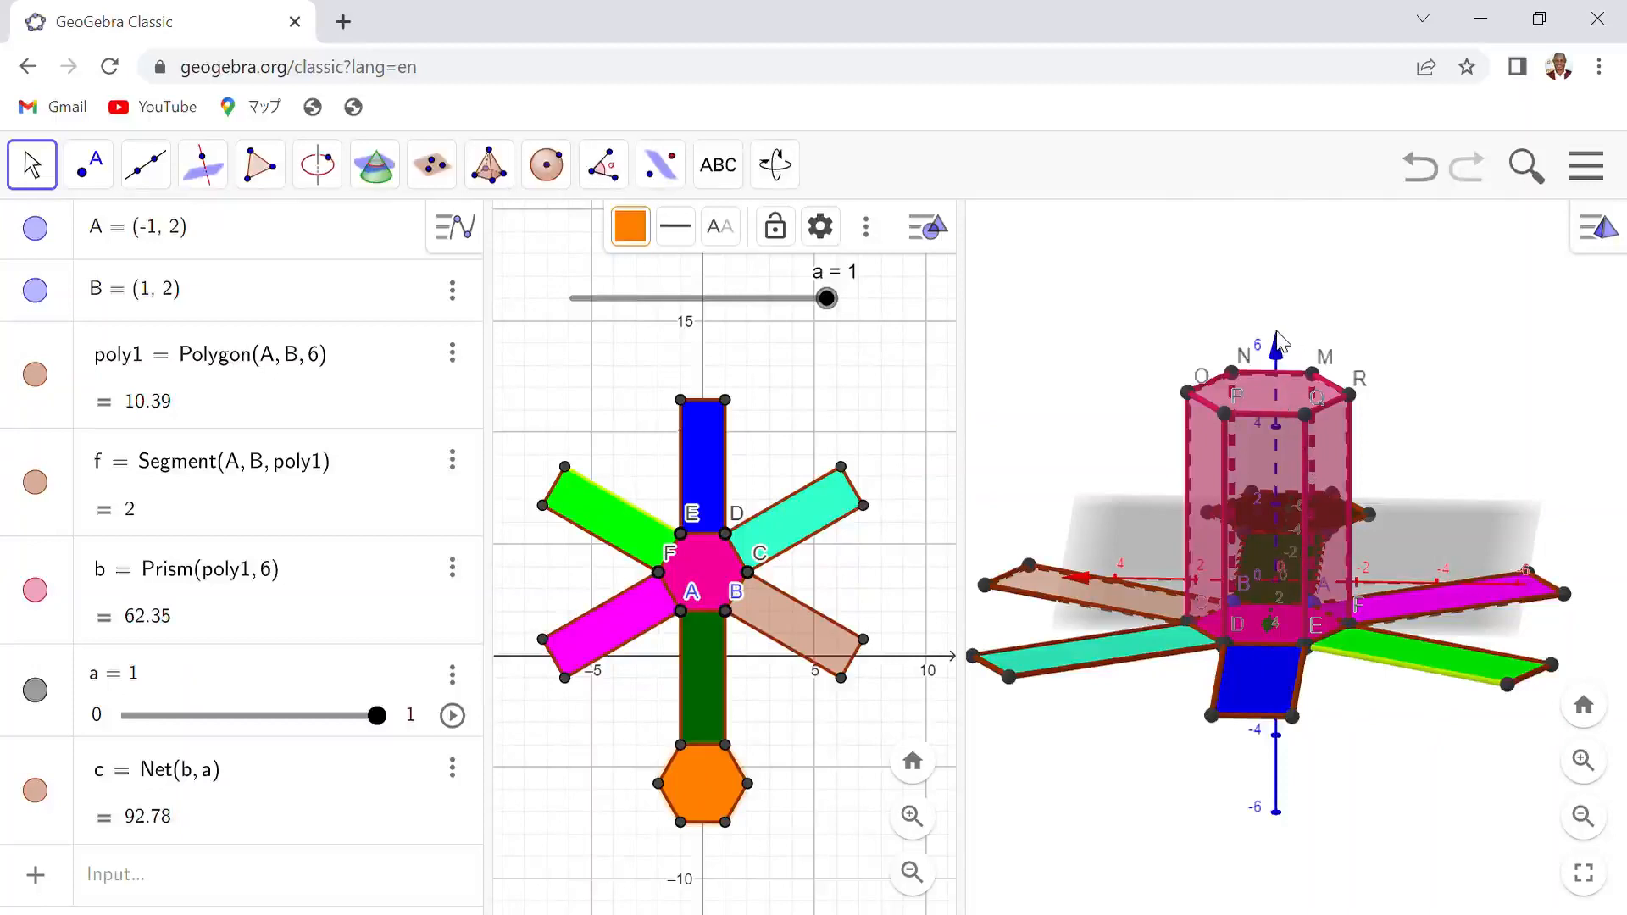
mouse_move(1276, 332)
mouse_down()
mouse_move(1280, 308)
mouse_move(1237, 318)
mouse_move(1257, 363)
mouse_move(1295, 333)
mouse_up()
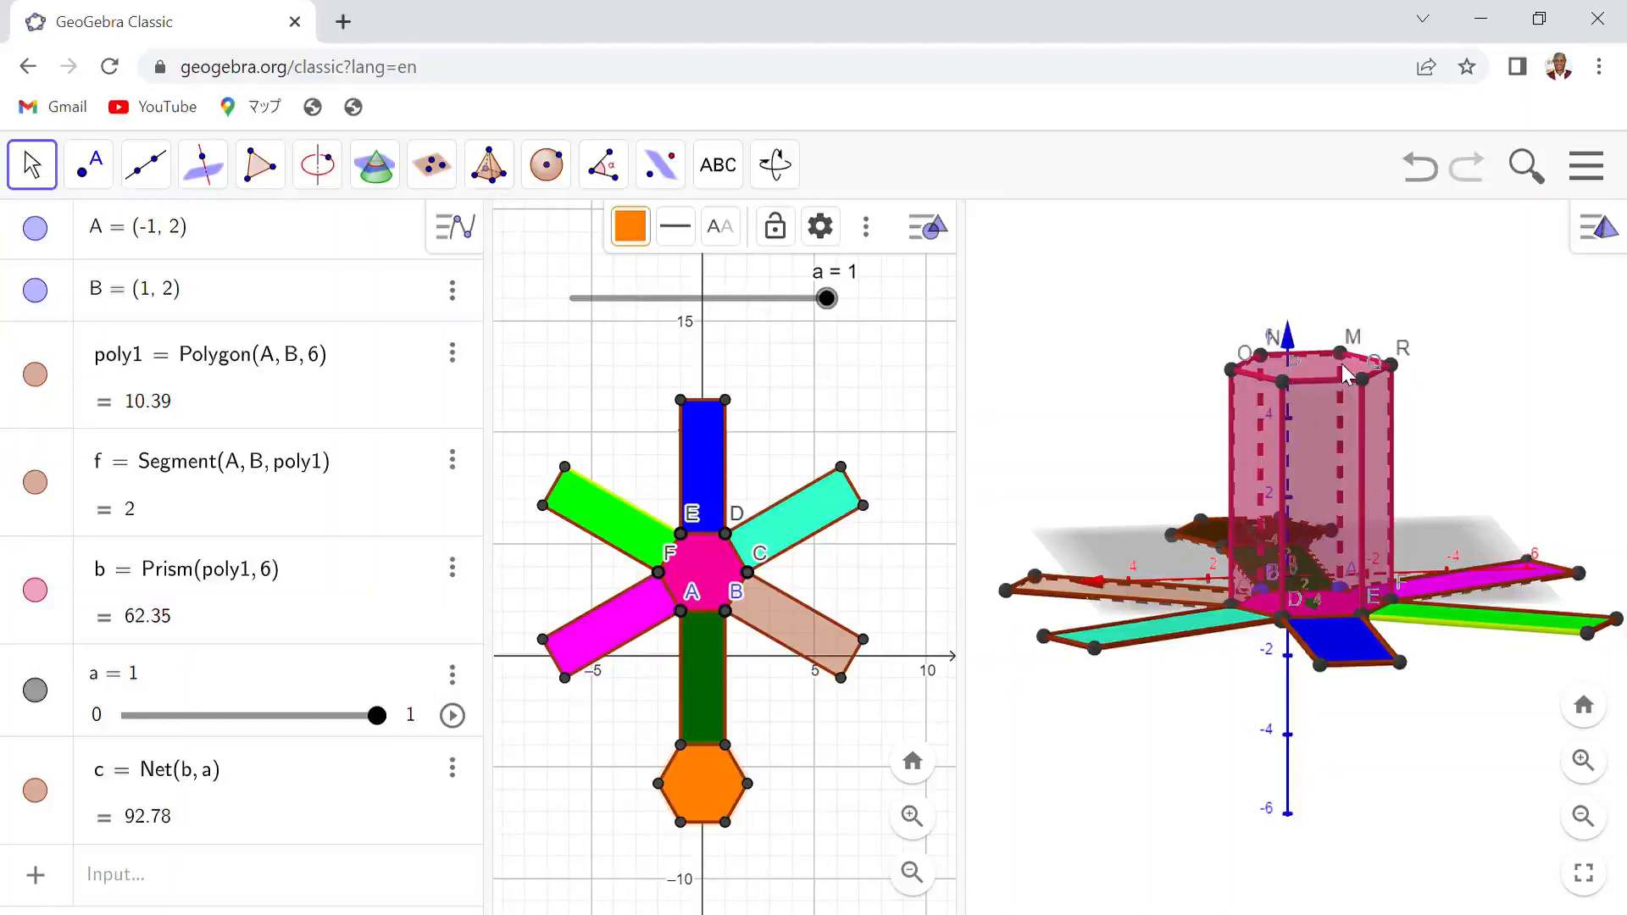
drag(826, 298, 587, 305)
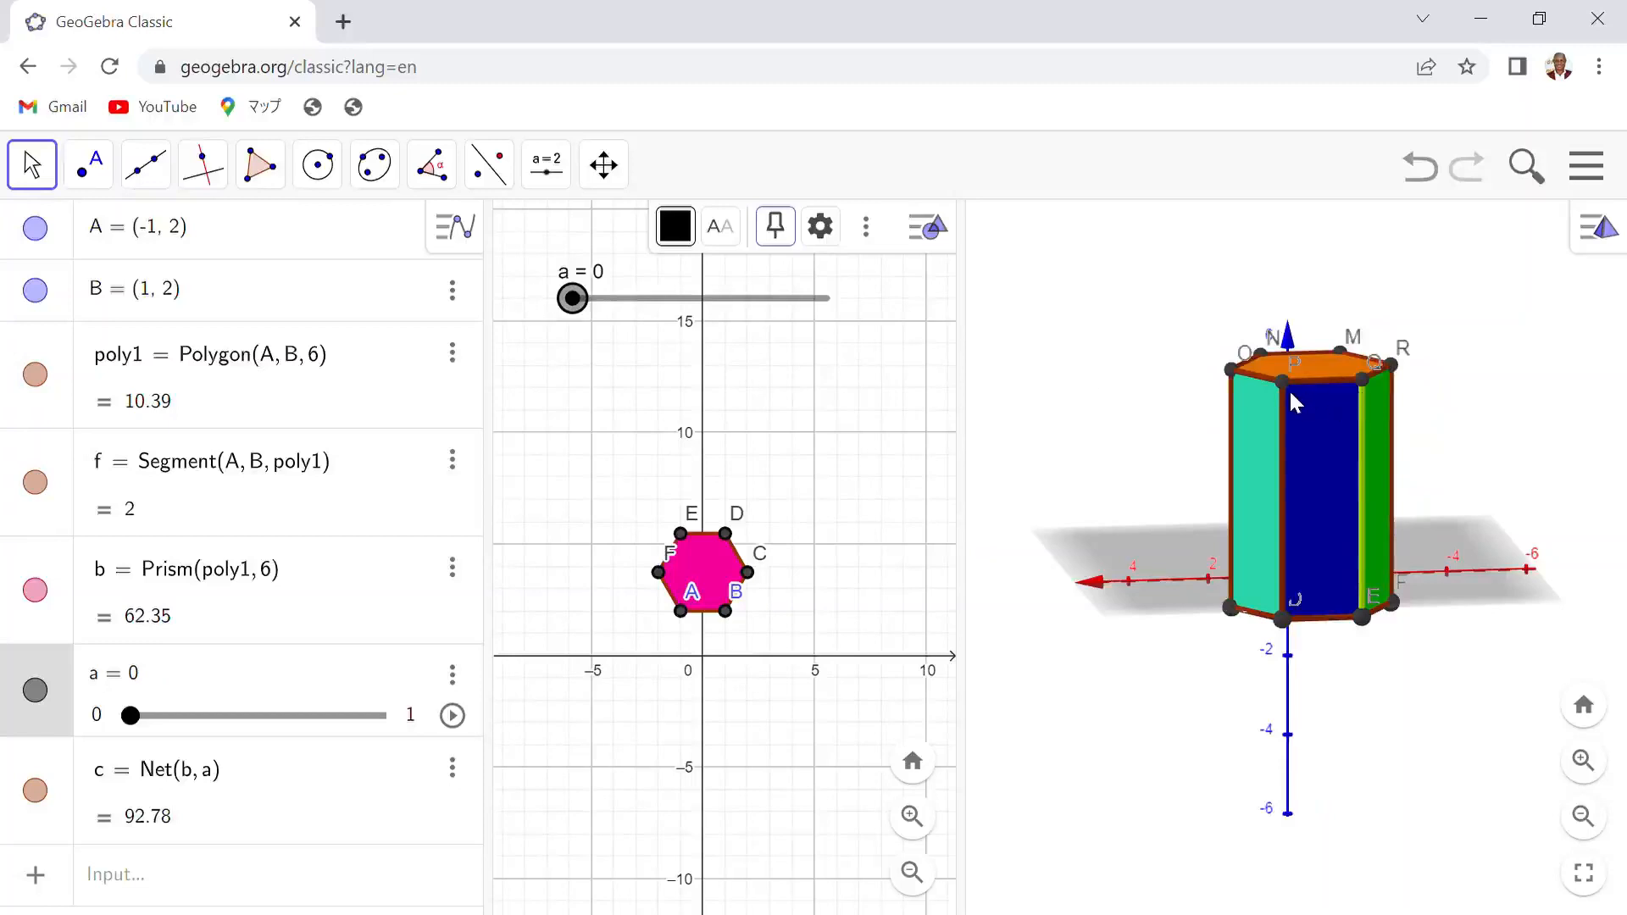
drag(574, 301, 850, 295)
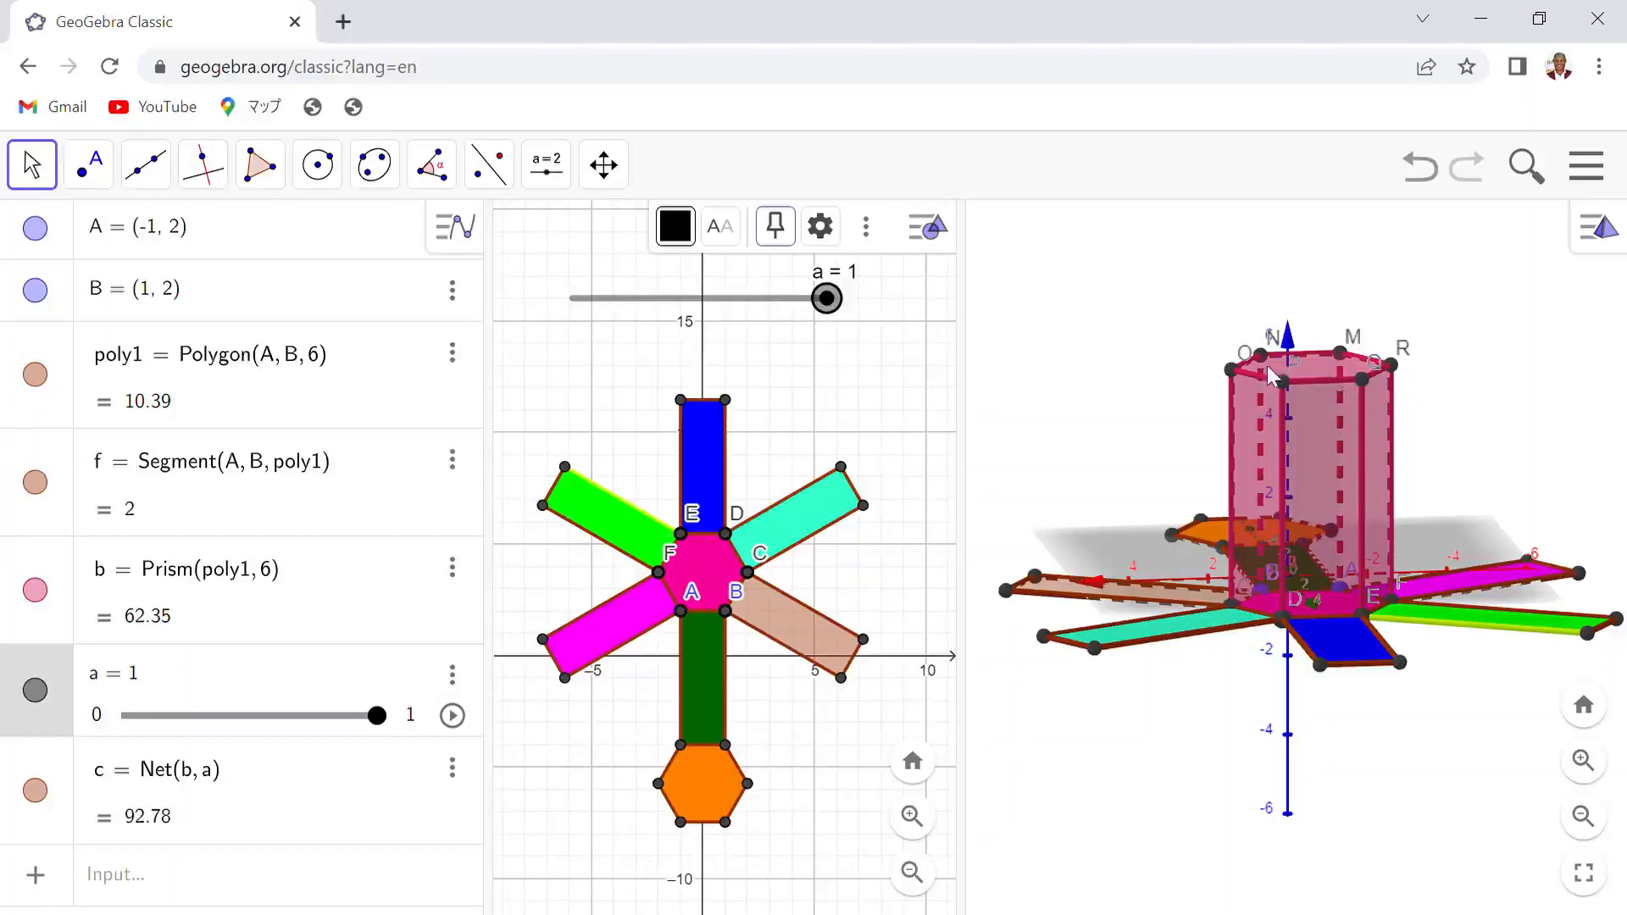
mouse_move(843, 309)
mouse_down()
mouse_move(552, 319)
mouse_move(841, 303)
mouse_up()
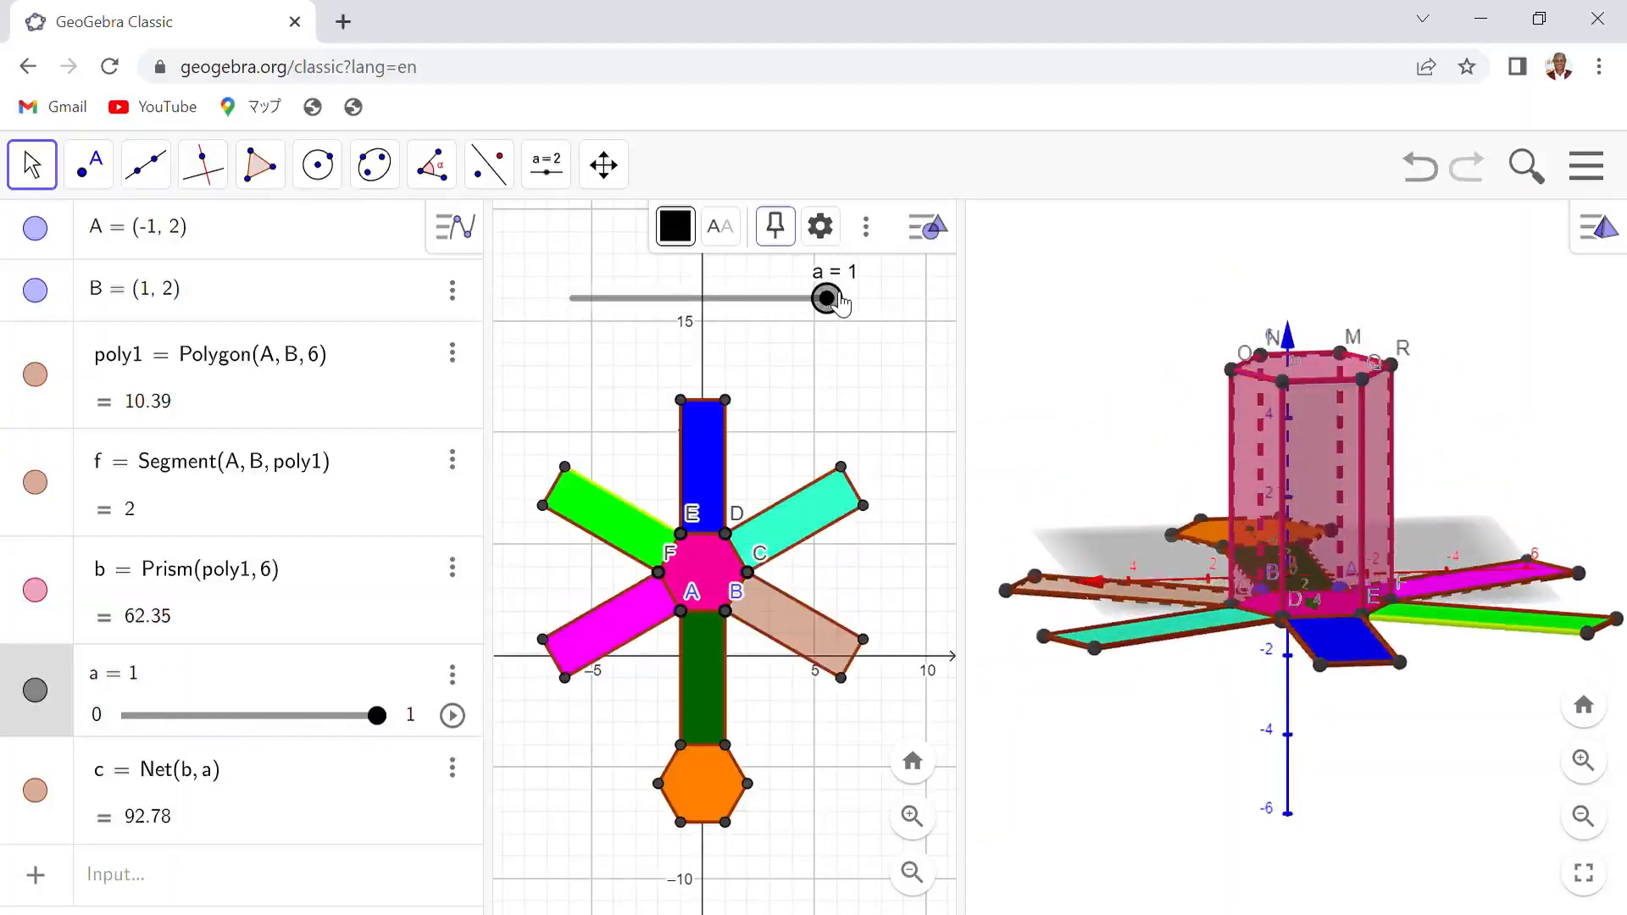
- Turn on animation for slider a to play the folding of the net
right_click(777, 304)
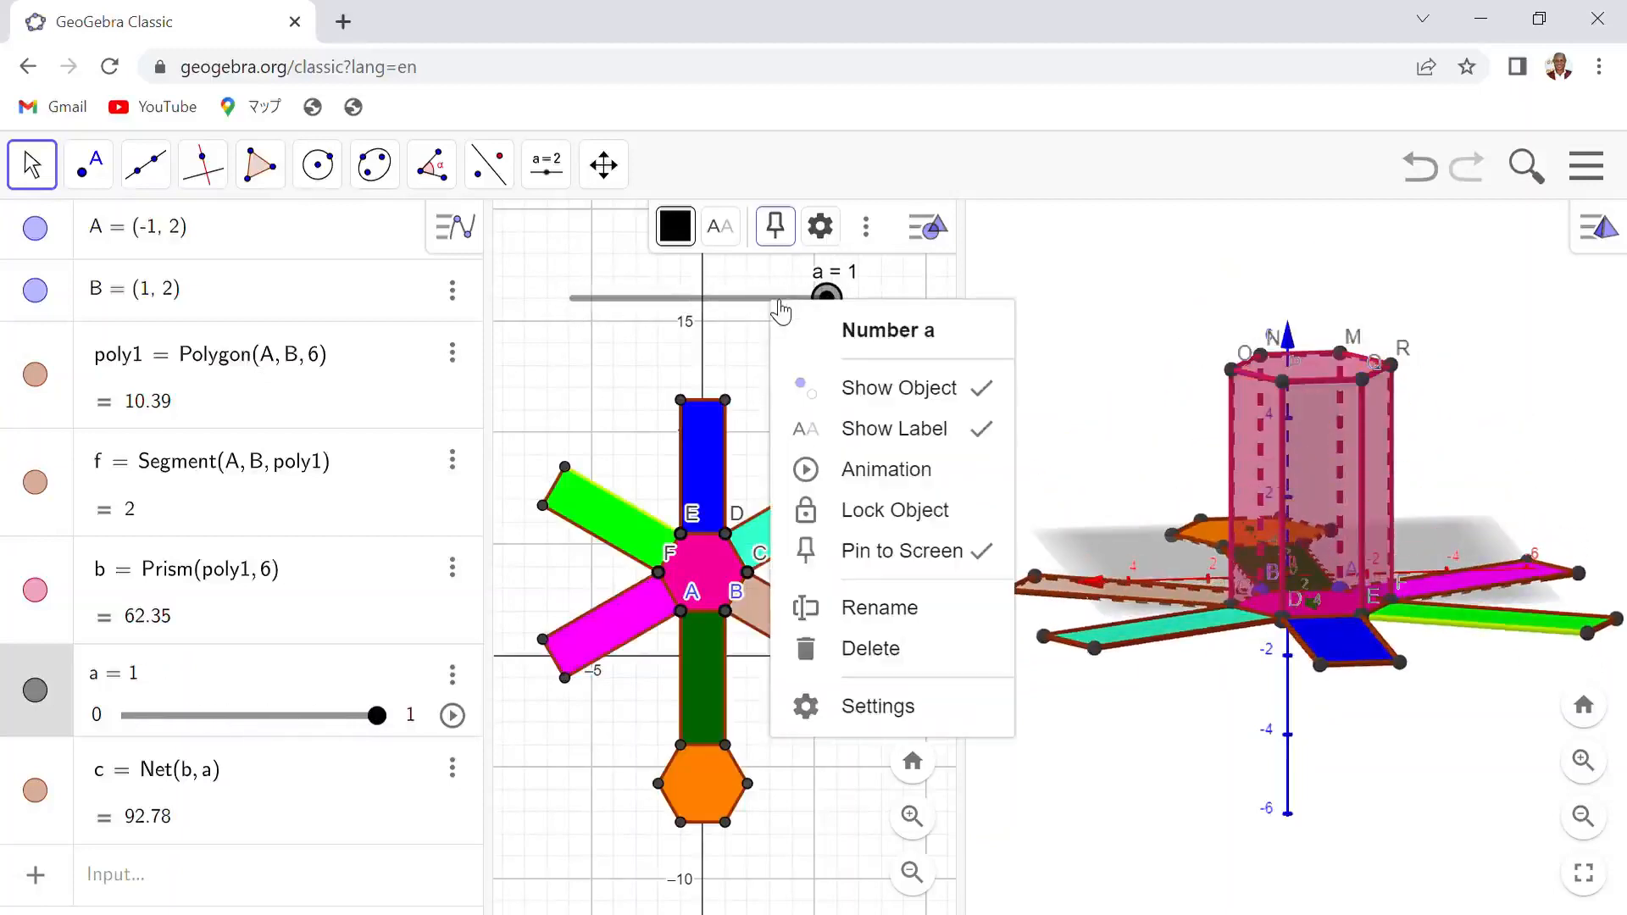
click(906, 477)
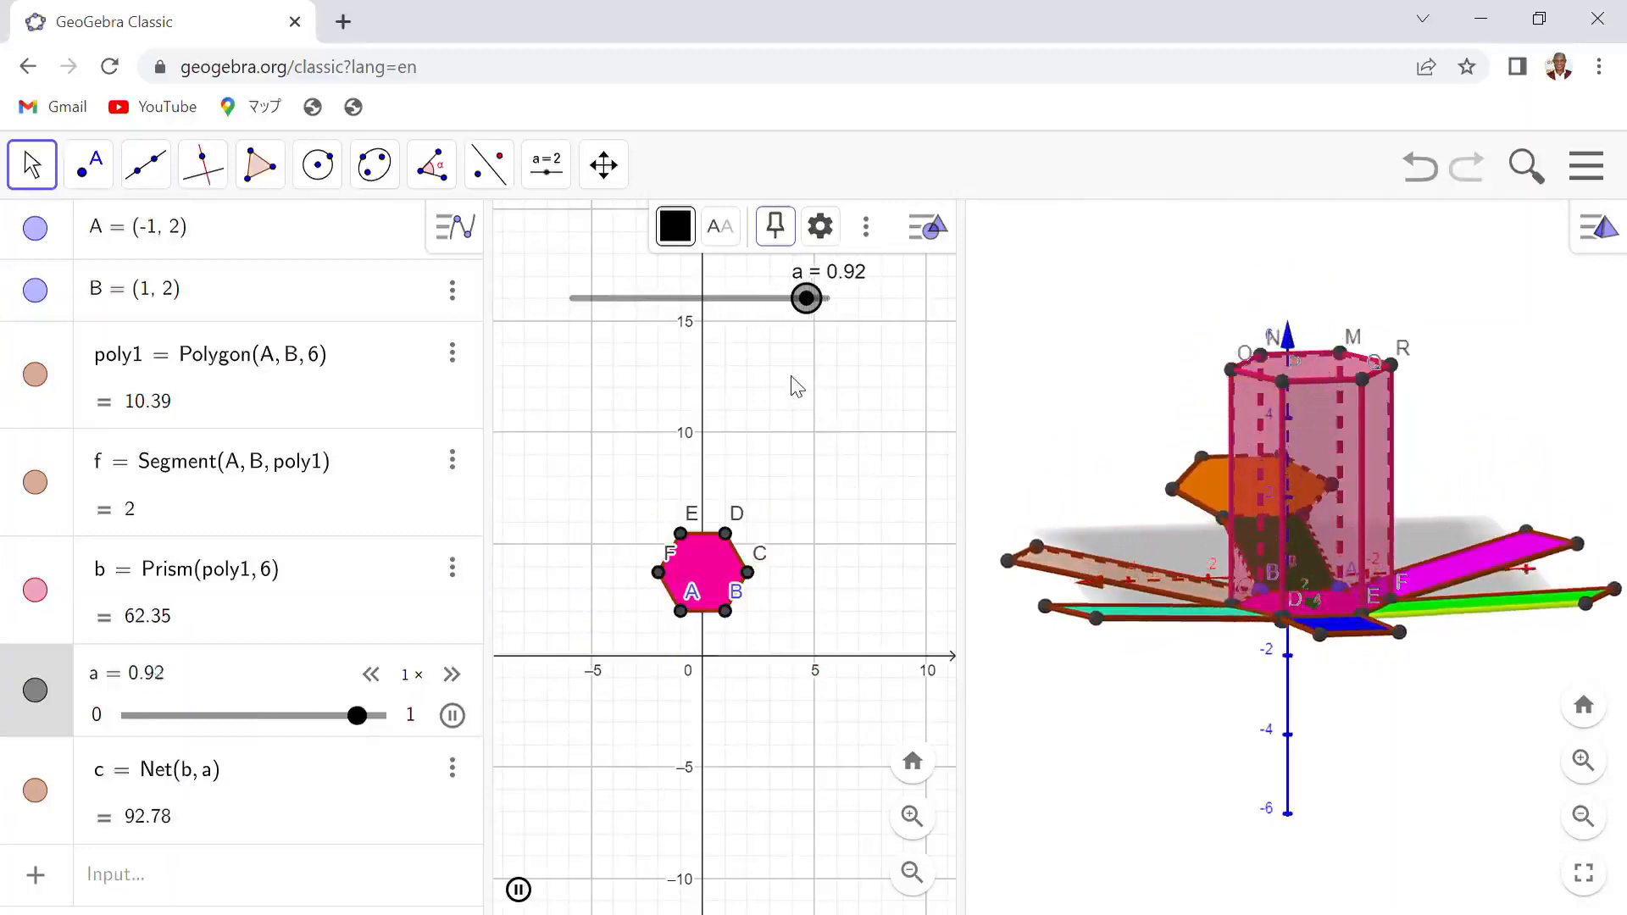
- Stop the animation of slider a and set a to 0 so the net folds into the prism
right_click(717, 300)
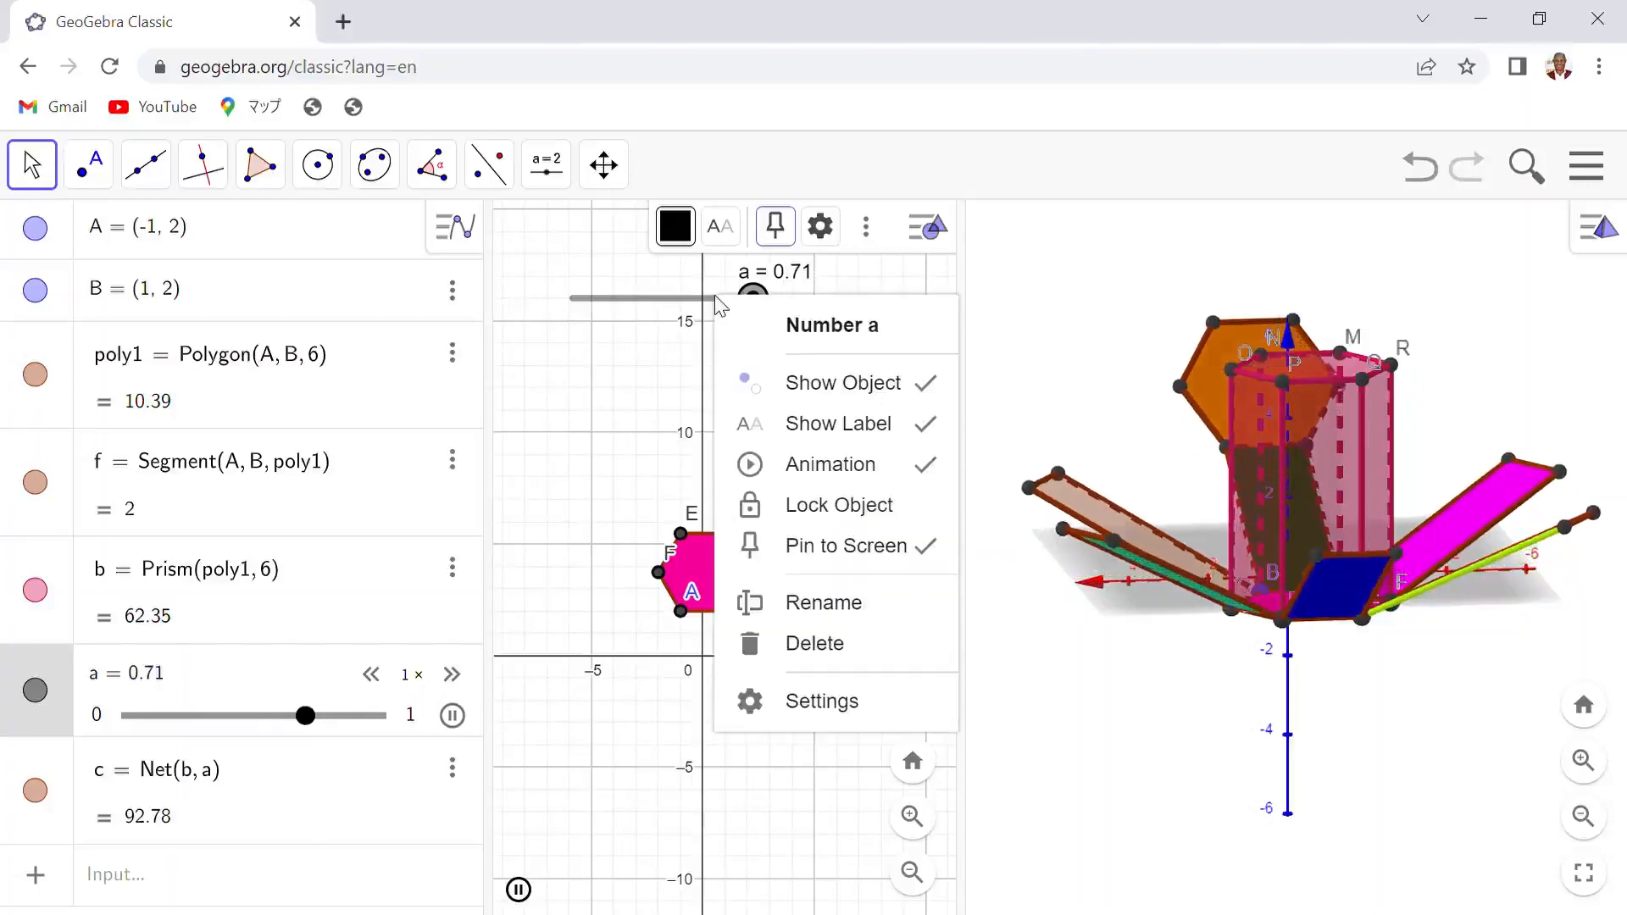
click(830, 465)
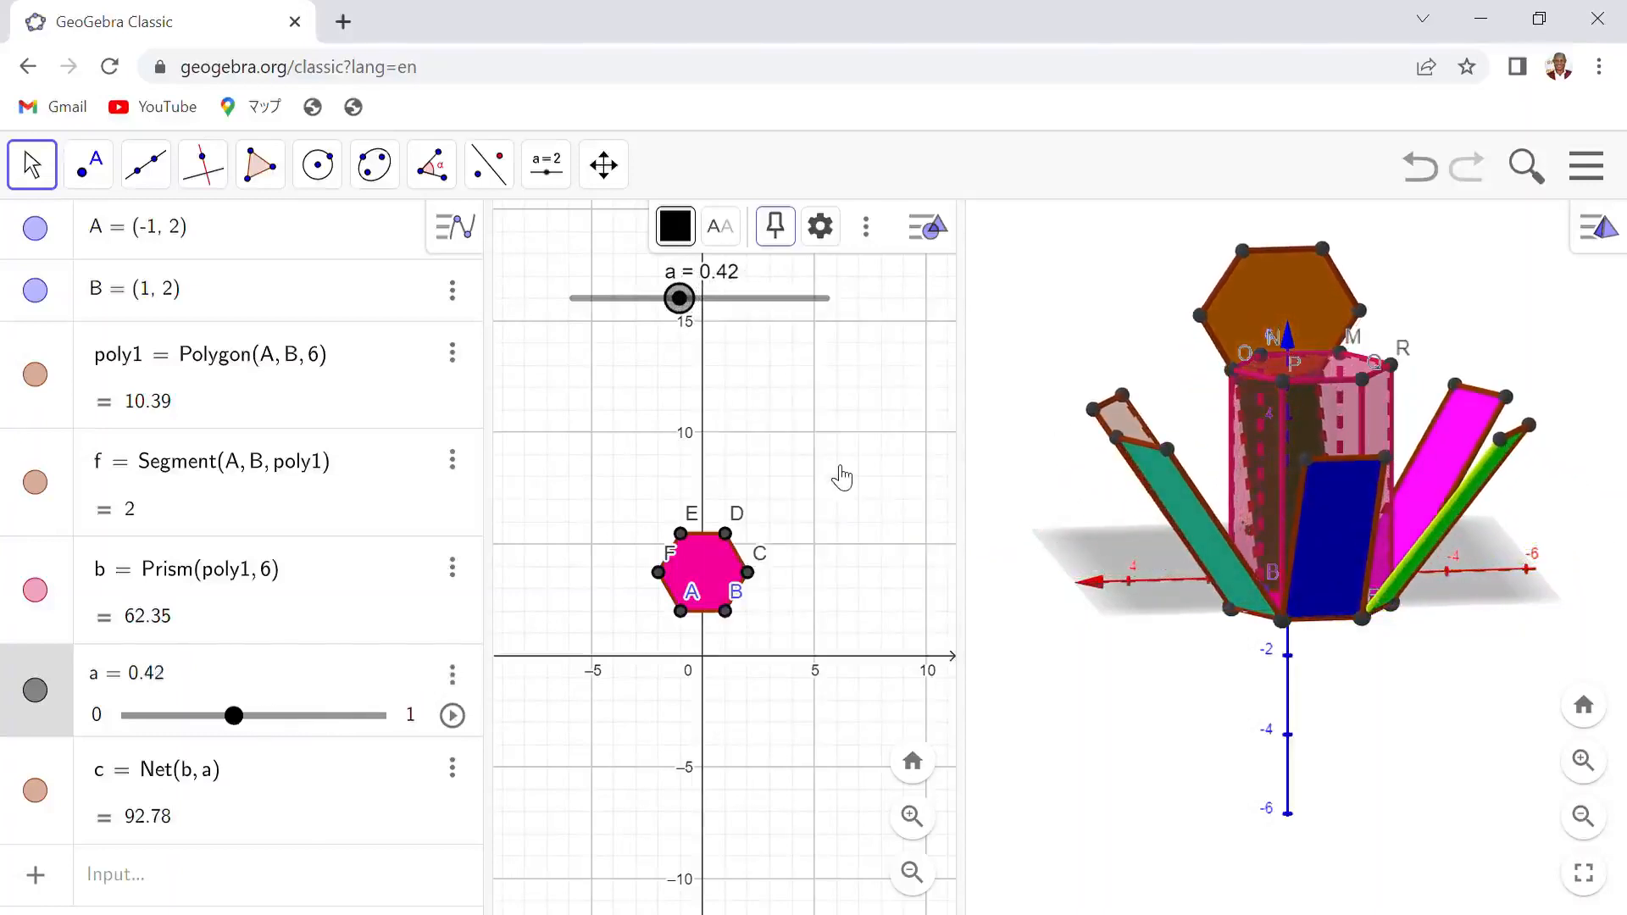
drag(691, 303, 574, 308)
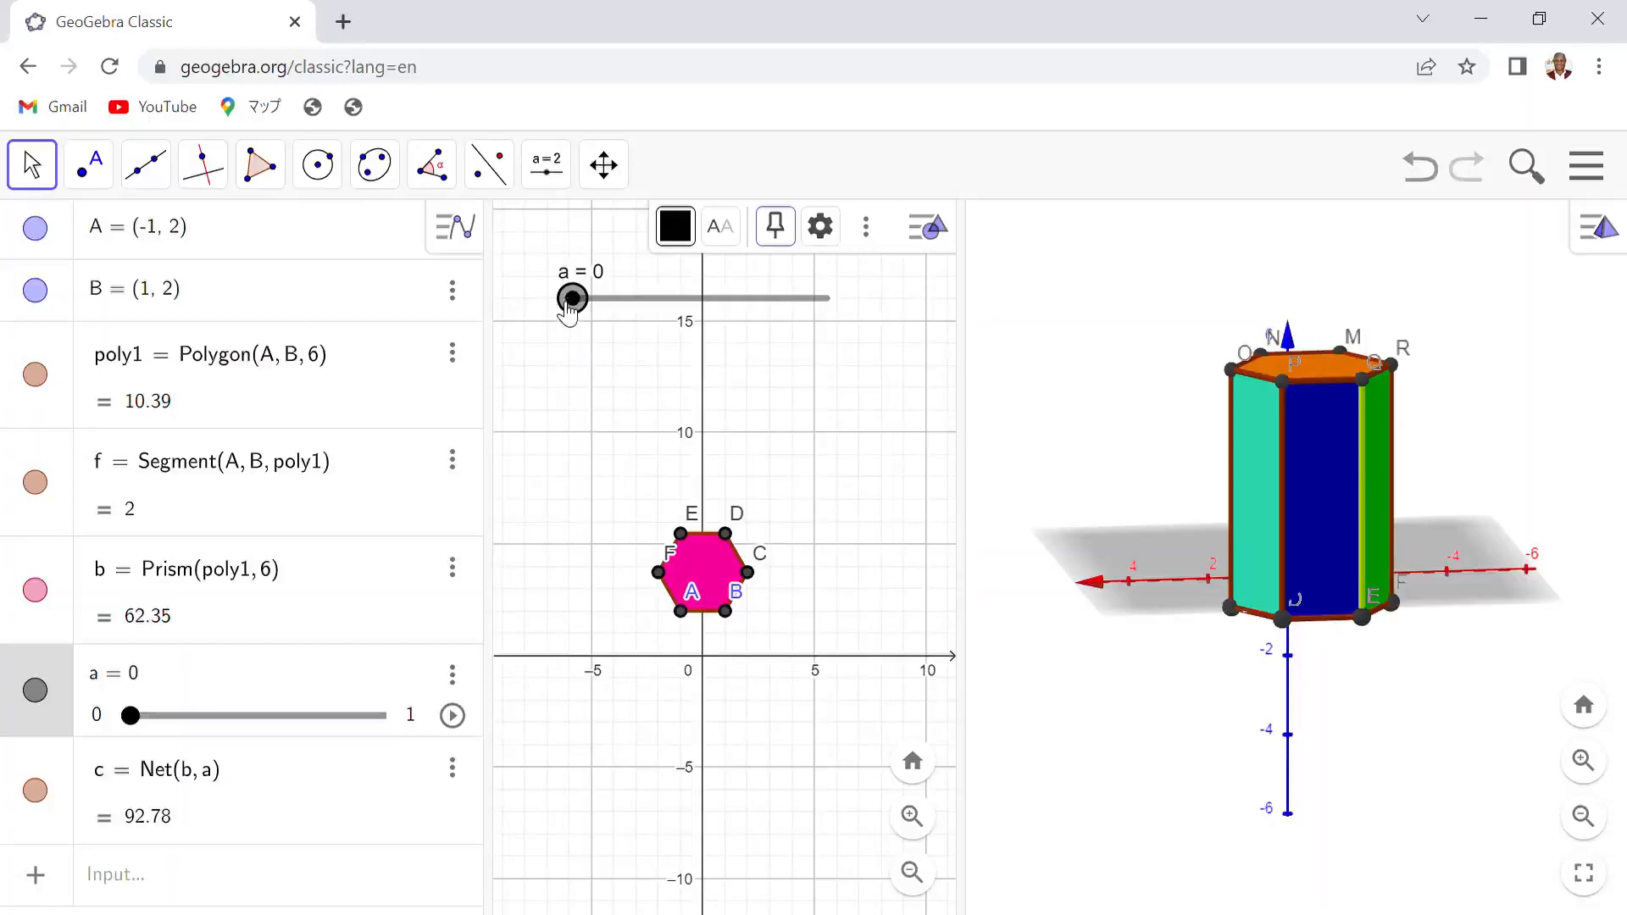